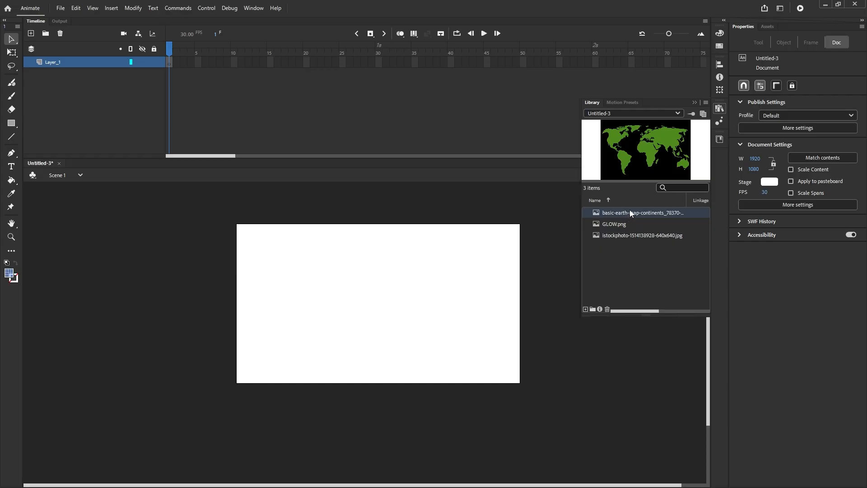
Step: Place the basic-earth-map bitmap from the library on the stage and scale it down proportionally to about 725 by 483 px
left_click_drag(526, 233, 337, 291)
key("q")
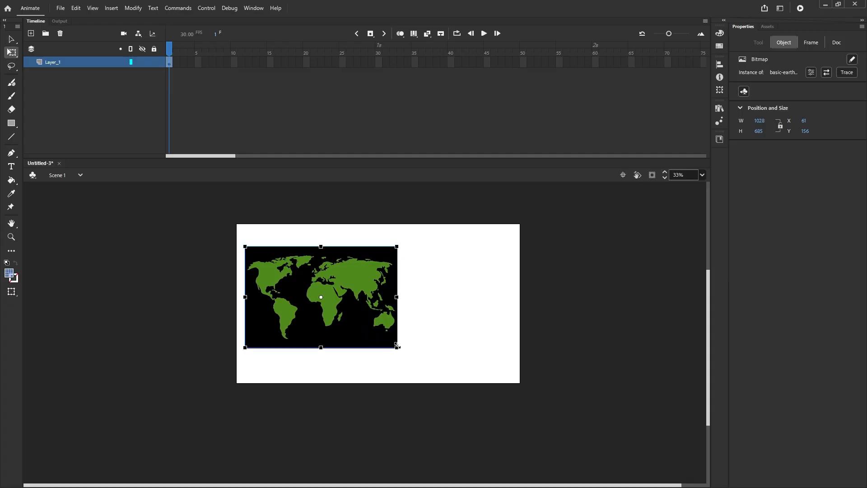
left_click_drag(399, 350, 337, 317)
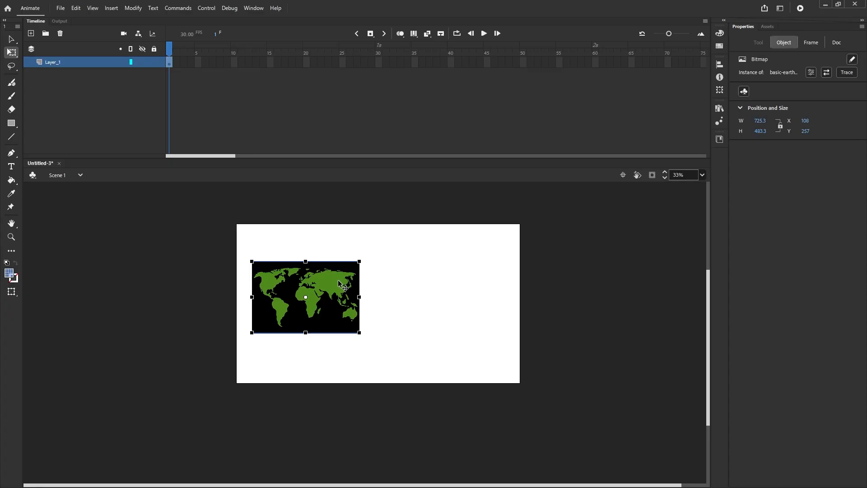
Step: Duplicate the map bitmap and shift the copy horizontally to X 833 so its edge meets the original map without a gap
key("shift+Right")
key("shift+Right")
key("shift+Right")
key("shift+Right")
key("shift+Right")
key("shift+Right")
key("shift+Right")
key("shift+Right")
key("shift+Right")
key("shift+Right")
key("shift+Right")
key("shift+Right")
key("shift+Right")
key("shift+Right")
key("shift+Right")
key("shift+Right")
key("shift+Right")
key("shift+Right")
key("shift+Right")
key("shift+Right")
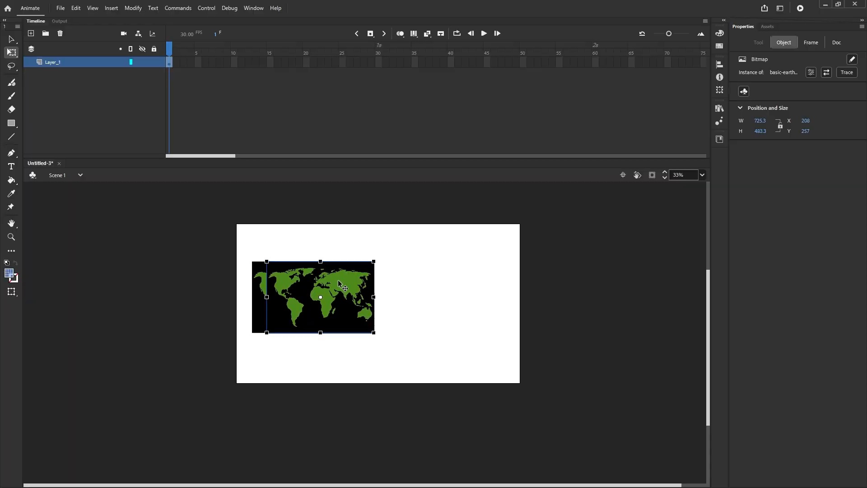
key("shift+Right")
key("shift+Right")
key("shift+Right")
key("shift+Right")
key("shift+Right")
key("shift+Right")
key("shift+Right")
key("shift+Right")
key("shift+Right")
key("shift+Right")
key("shift+Right")
key("shift+Right")
key("shift+Right")
key("shift+Right")
key("shift+Right")
key("shift+Right")
key("shift+Right")
key("shift+Right")
key("shift+Right")
key("shift+Right")
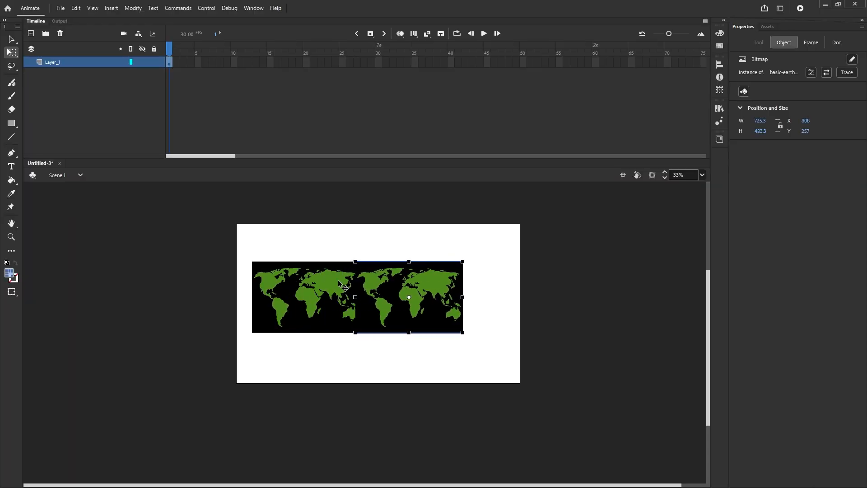
scroll(359, 276, "up", 5)
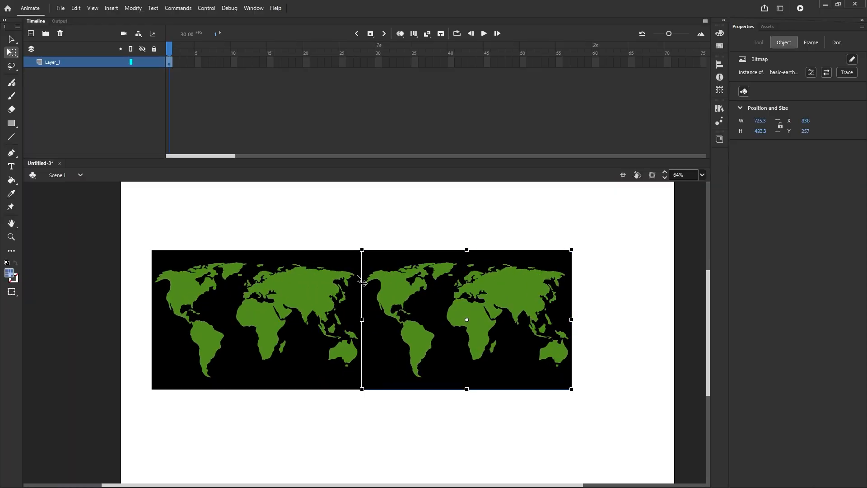
key("Left")
key("Left")
key("Left")
key("Left")
key("Left")
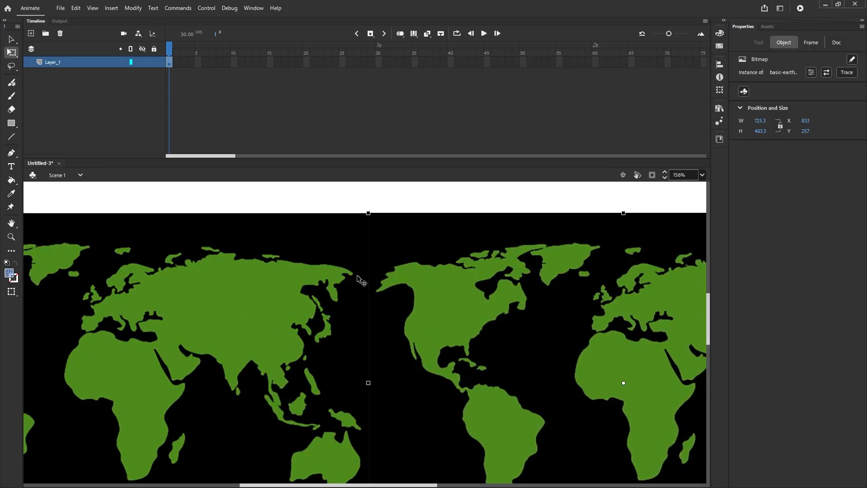
Step: Select both map bitmaps and scale them together to about 1592 by 531 px, positioned around the middle of the stage
left_click(419, 197)
scroll(419, 197, "down", 3)
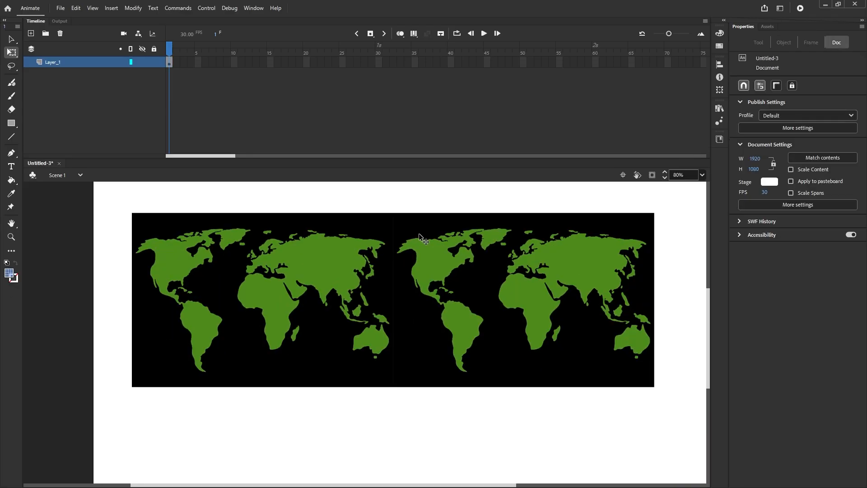
scroll(419, 233, "down", 2)
left_click_drag(219, 208, 524, 359)
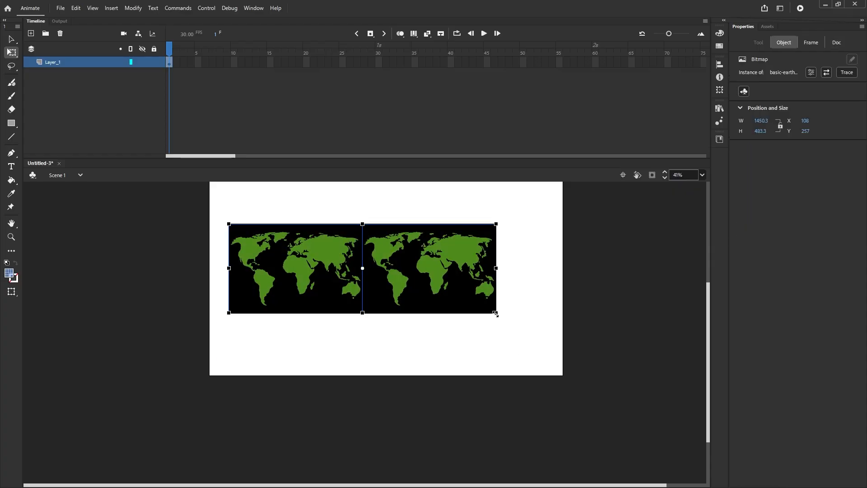
mouse_move(495, 314)
left_mouse_down()
mouse_move(505, 320)
mouse_move(507, 307)
left_mouse_up()
key("ctrl+minus")
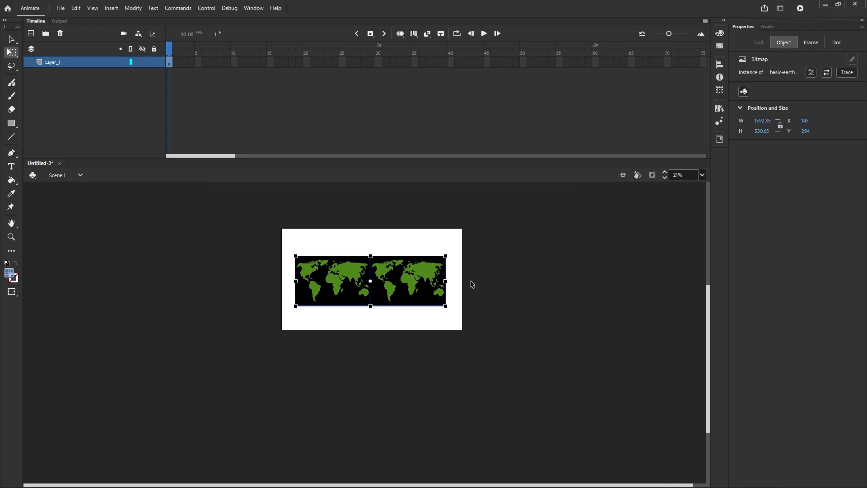
Step: Convert the two selected maps into a Graphic symbol named map
right_click(422, 277)
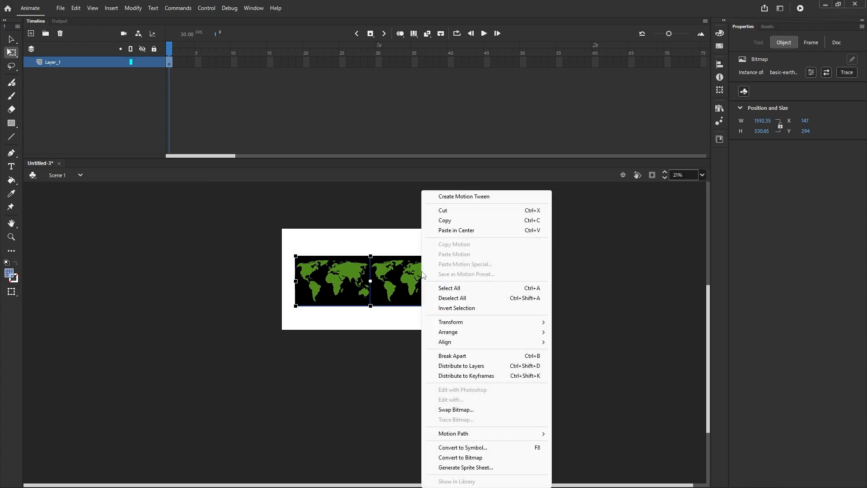
left_click(475, 448)
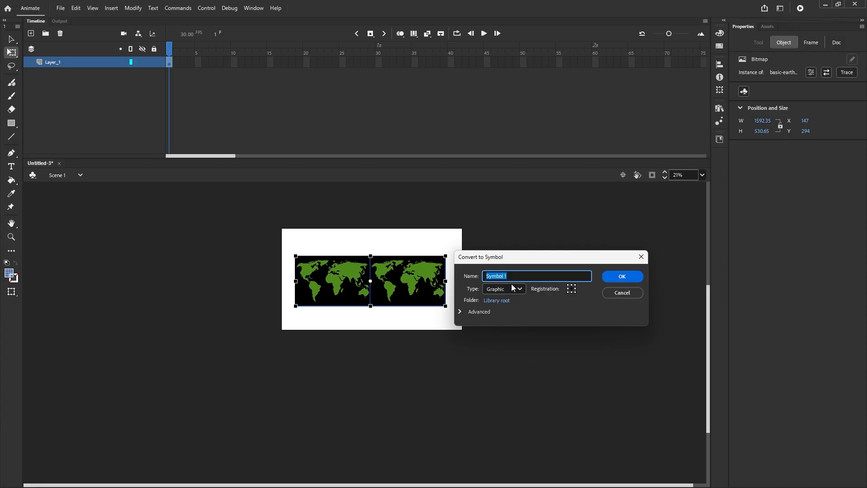
type("map")
left_click(617, 278)
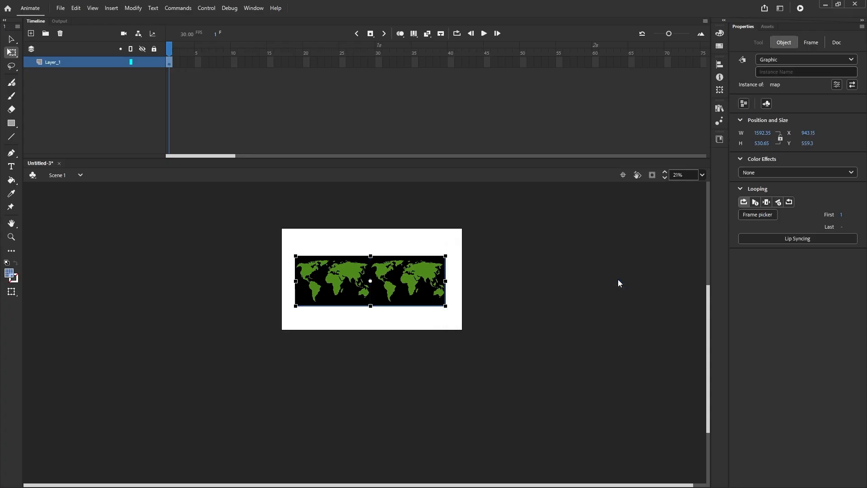
Step: Delete the map symbol instance from frame 1 of Scene 1
left_click(507, 263)
left_click(409, 271)
left_click(559, 241)
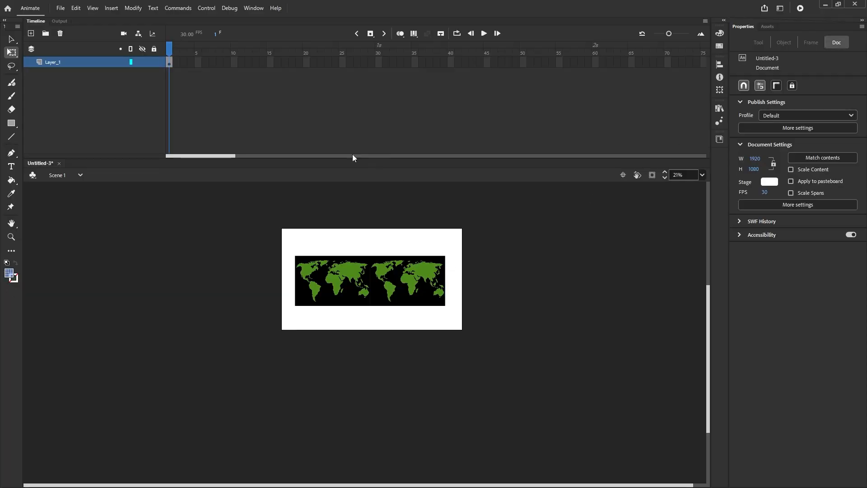
left_click(170, 65)
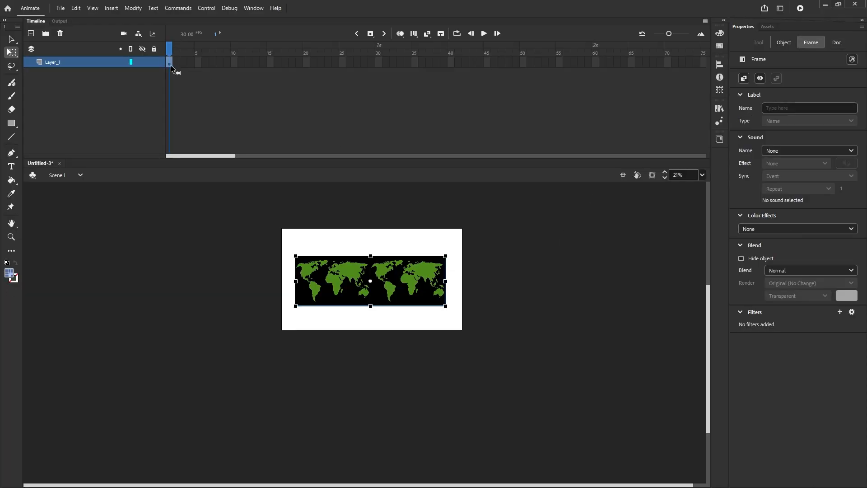
key("Delete")
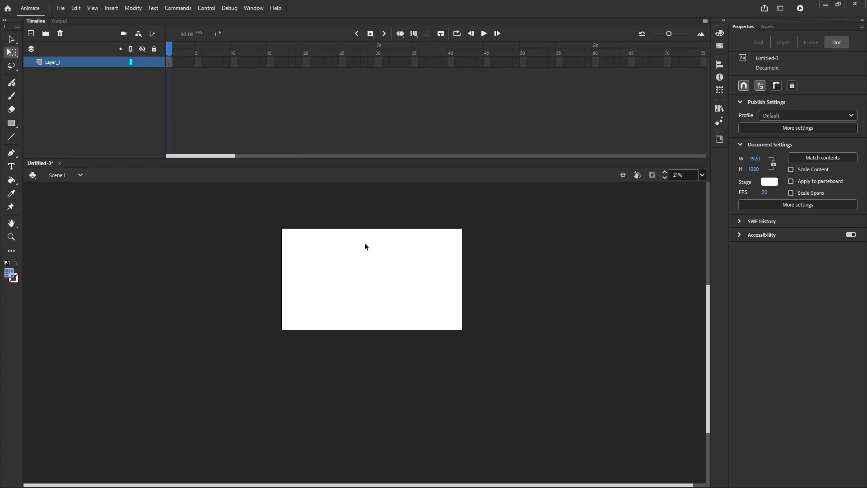
Step: Create a new Movie Clip symbol with the name Symbol 1
left_click(112, 10)
left_click(120, 19)
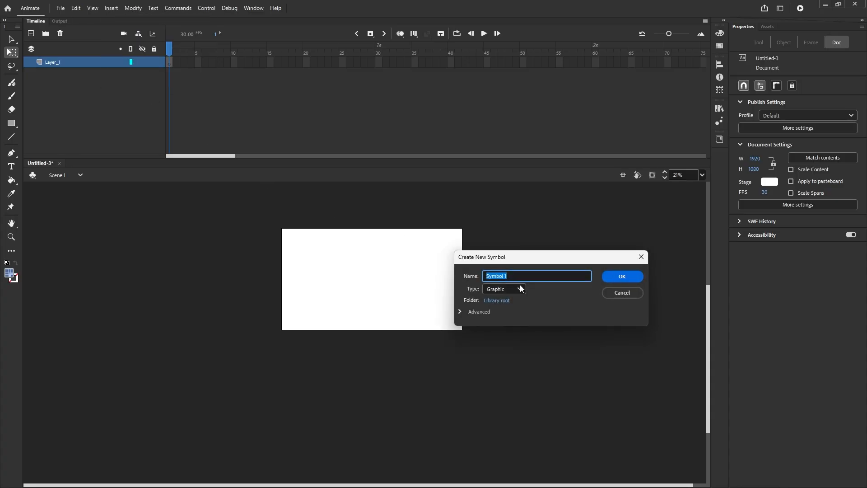
left_click(520, 286)
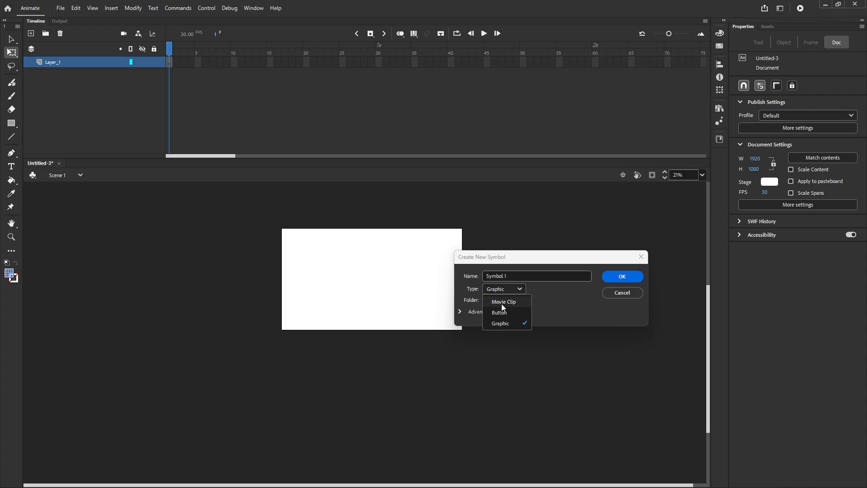
left_click(506, 302)
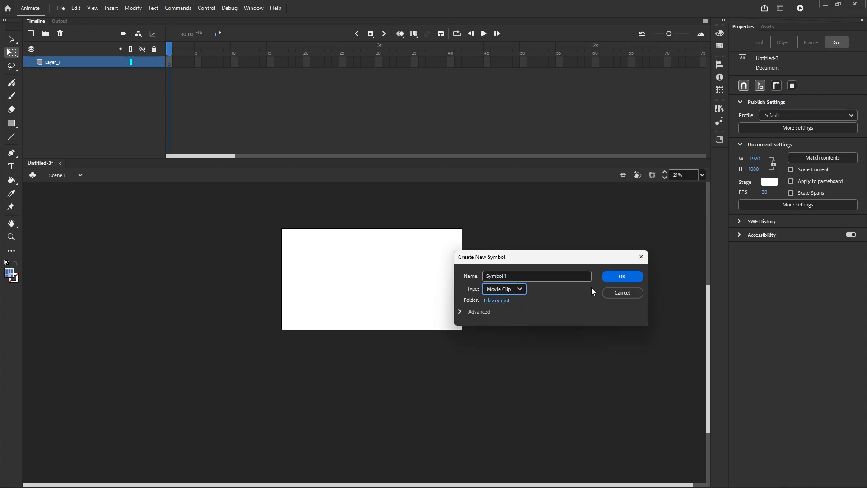
left_click(613, 278)
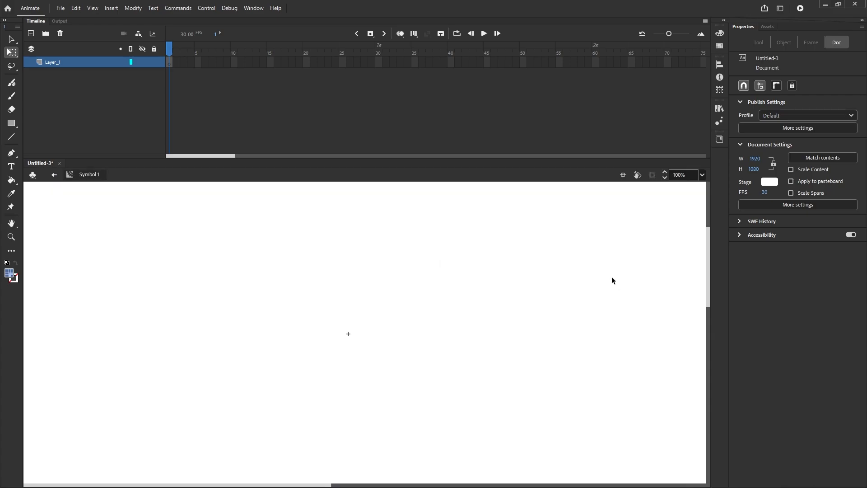
Step: Place the map symbol from the library in frame 1 of Symbol 1, near the registration point at about X -41, Y 8
left_click(171, 64)
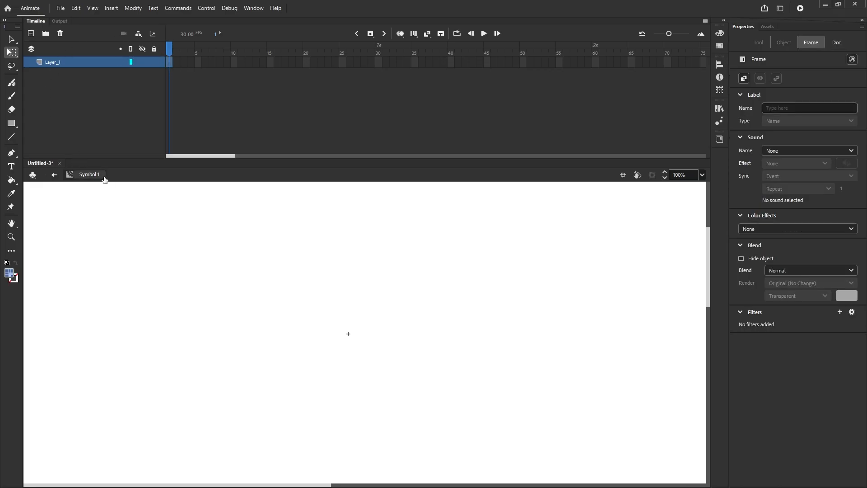
left_click(719, 109)
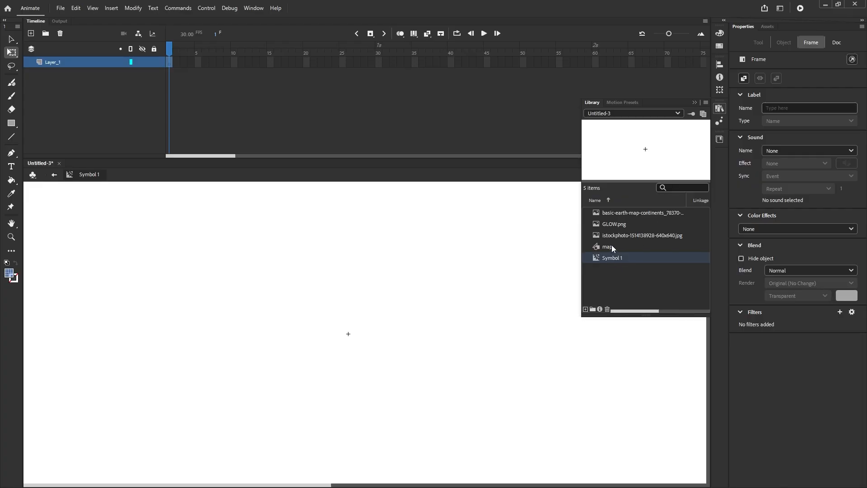
left_click_drag(612, 245, 378, 269)
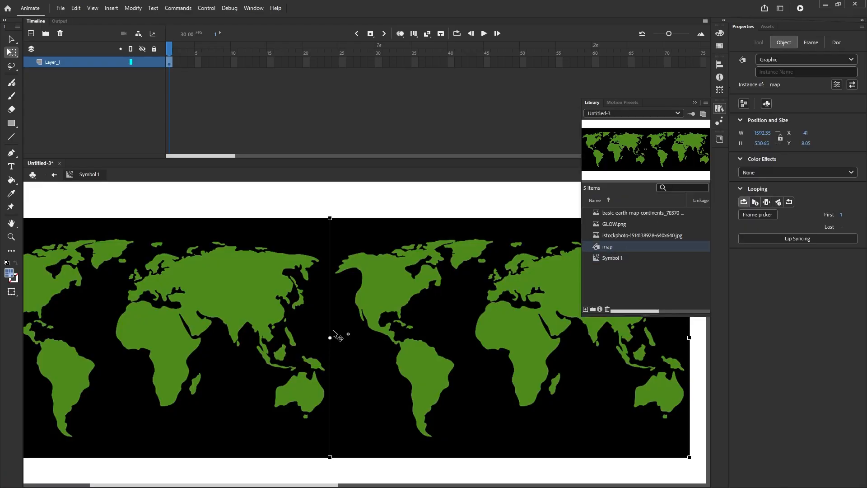
key("ctrl+minus")
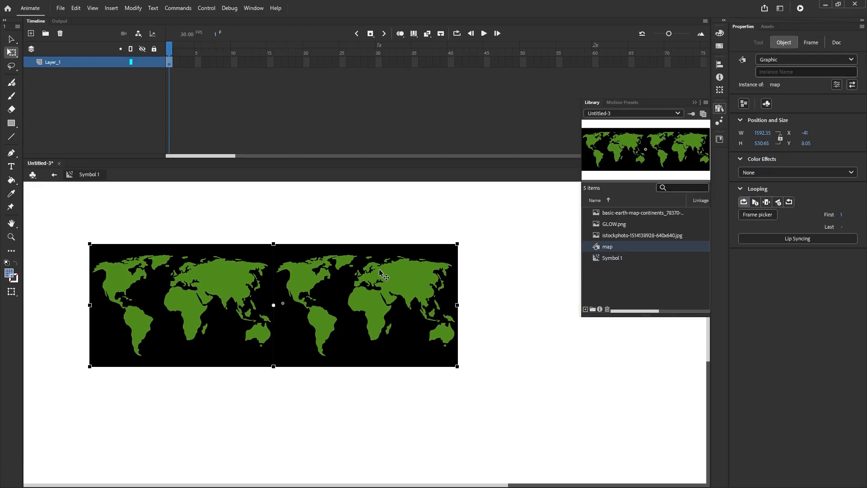
Step: Set the document's stage color to black
left_click(495, 264)
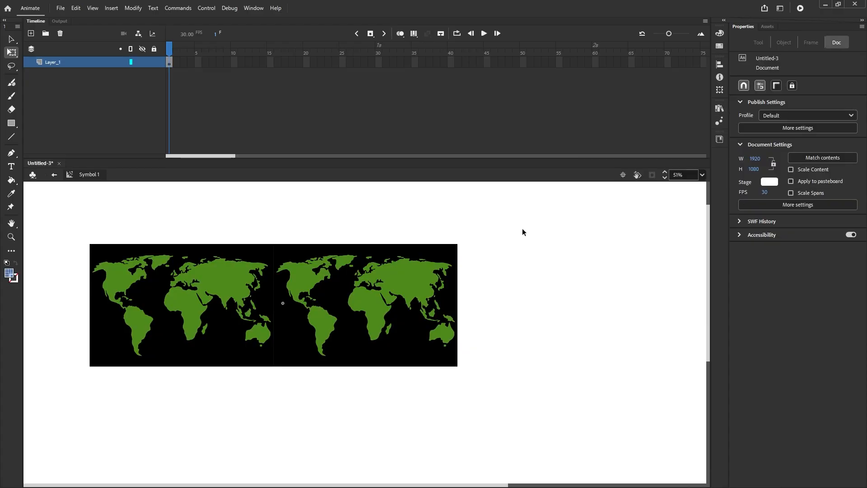
left_click(769, 182)
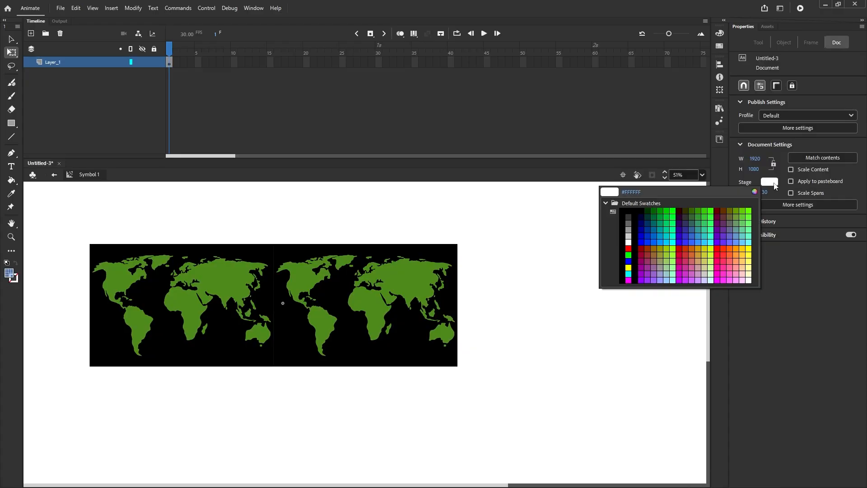
left_click(627, 209)
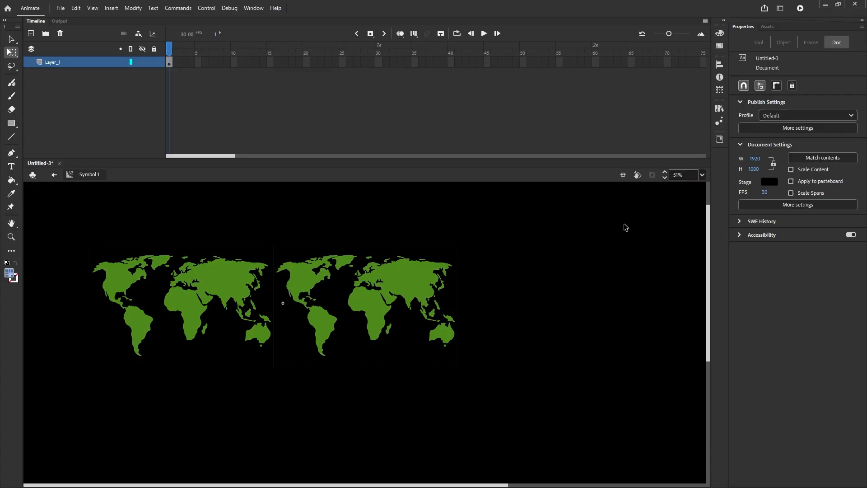
Step: Enlarge the map instance proportionally to about 2002 by 667 px and move it slightly down and to the right
key("ctrl+minus")
left_click(304, 281)
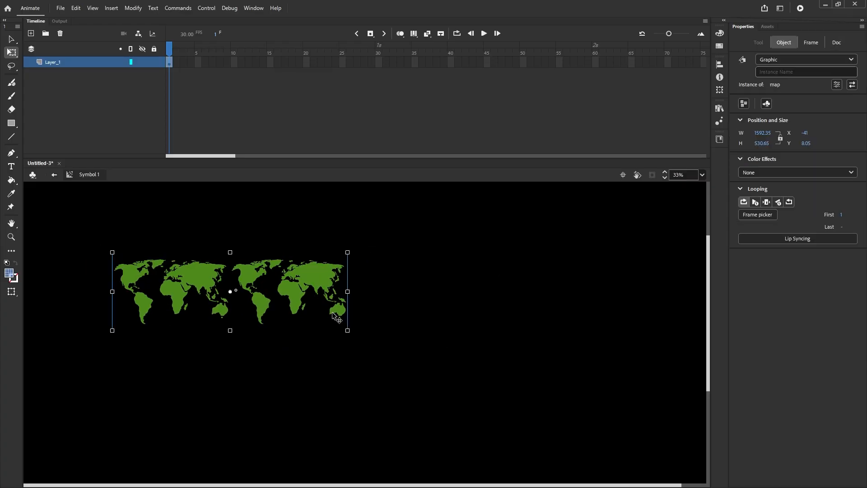
left_click_drag(348, 332, 380, 354)
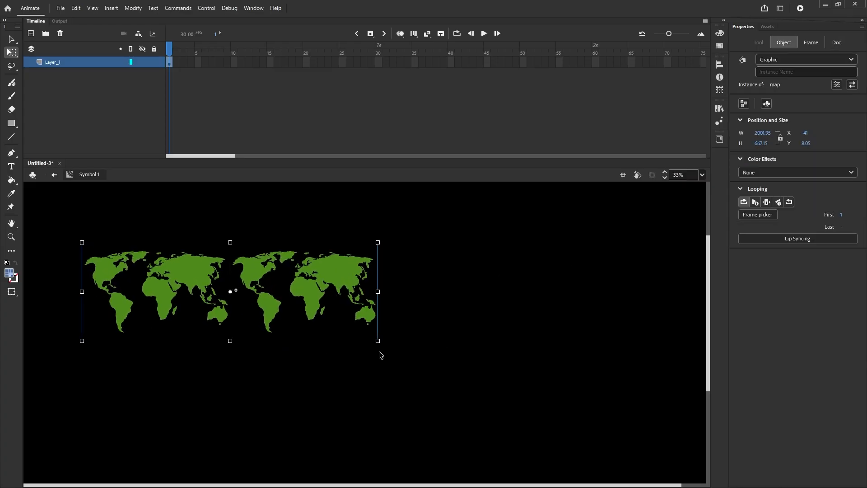
left_click_drag(343, 299, 374, 320)
left_click(506, 251)
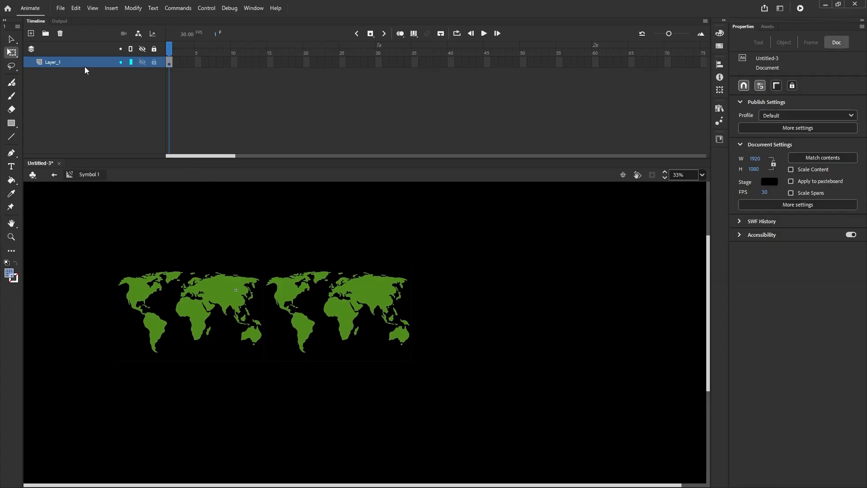
Step: Rename Layer_1 of Symbol 1 to map
double_click(63, 64)
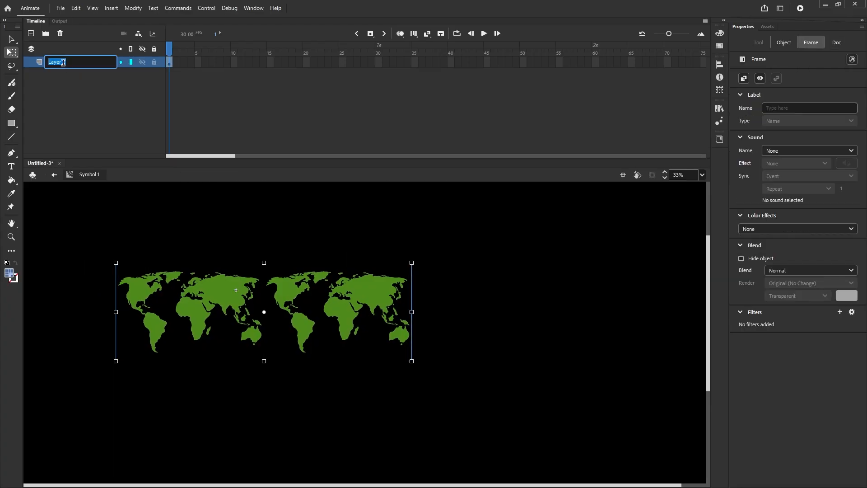
type("map")
key("Return")
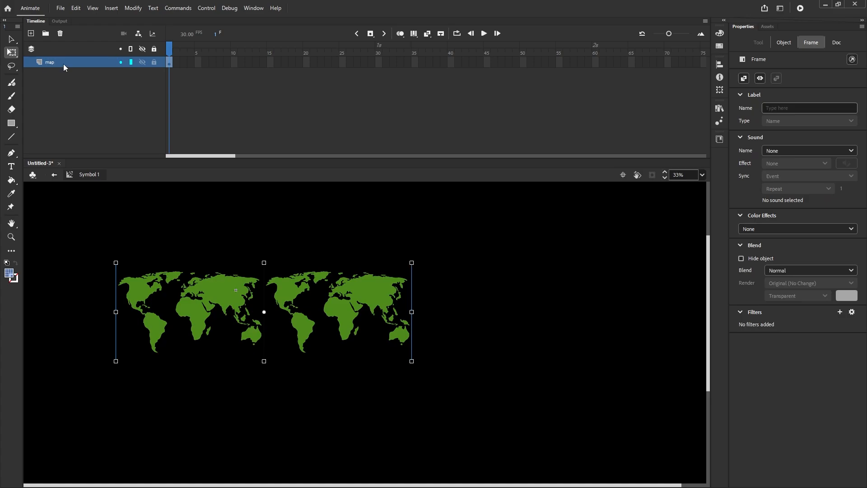
left_click(78, 89)
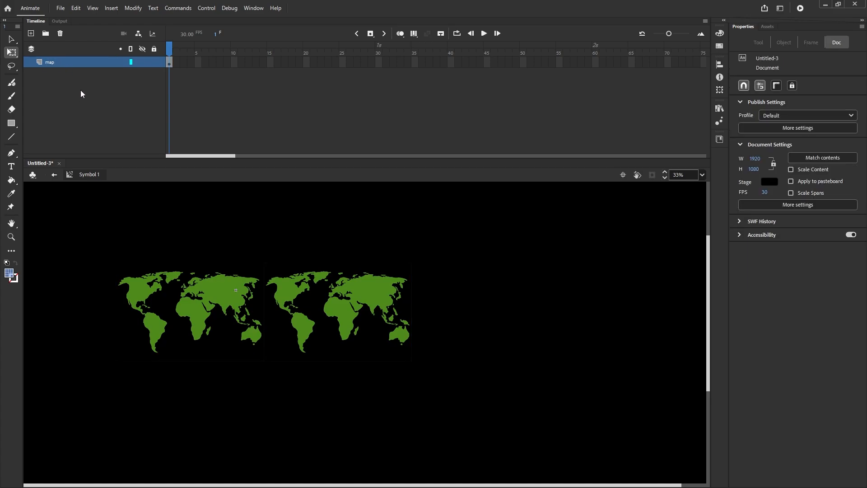
Step: Add a new layer above the map layer and name it earth
left_click(31, 33)
left_click(51, 65)
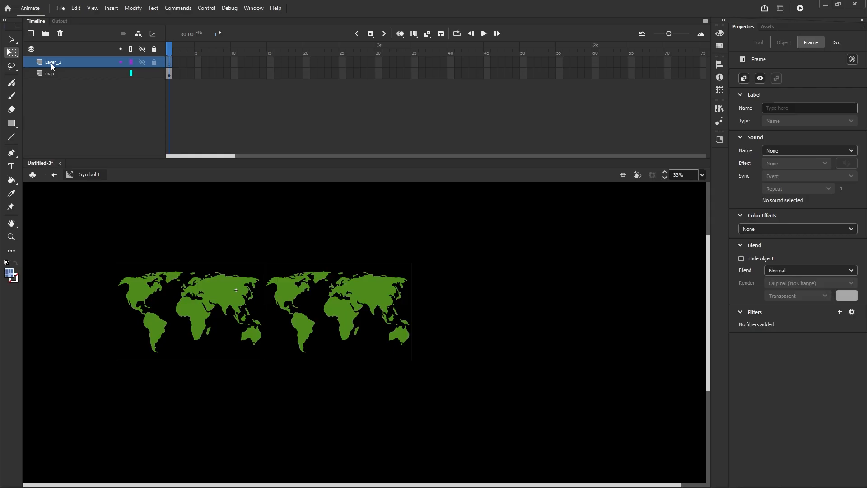
double_click(51, 64)
type("ear")
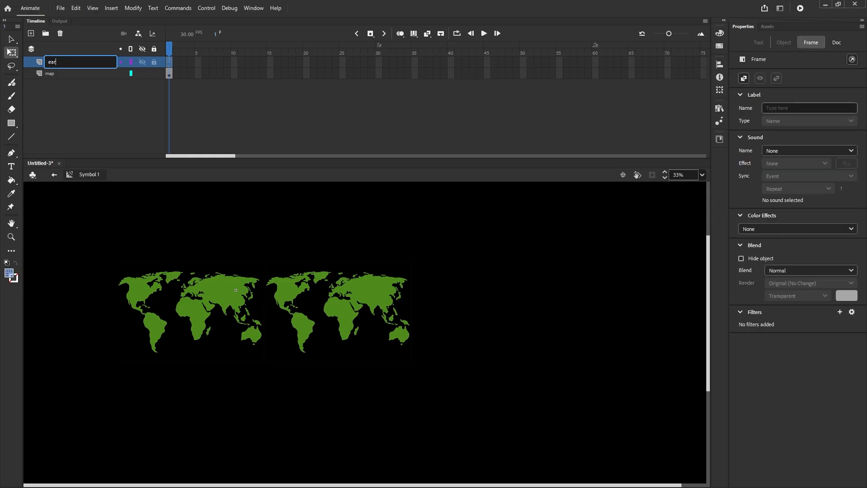
type("th")
key("Return")
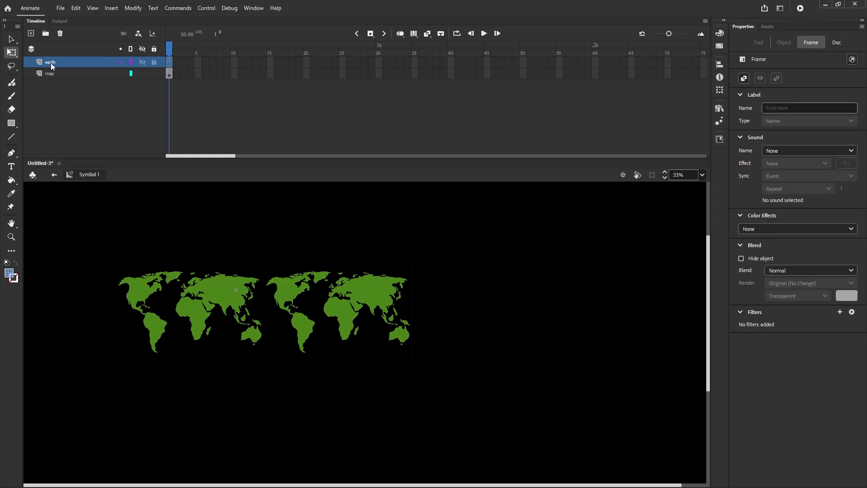
Step: Draw a circle about 565 px in diameter over Asia on the earth layer, using the blue fill at 30% alpha
left_click(83, 126)
left_click(170, 64)
left_click(15, 123)
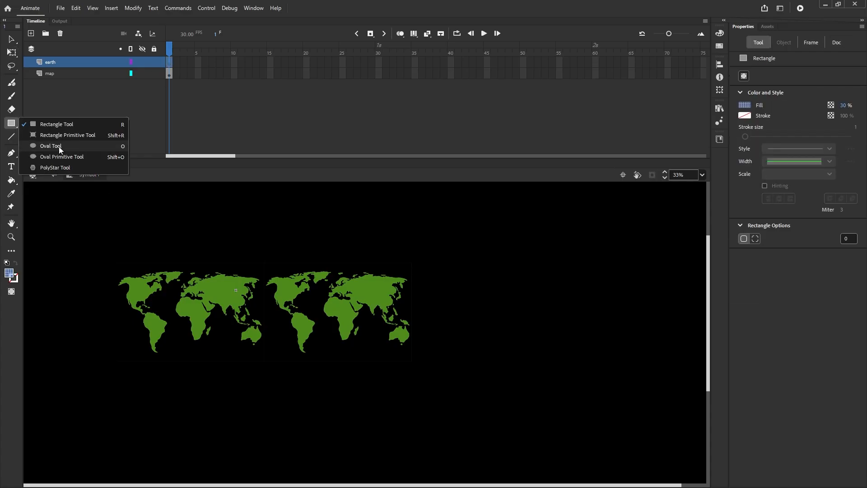
left_click(51, 146)
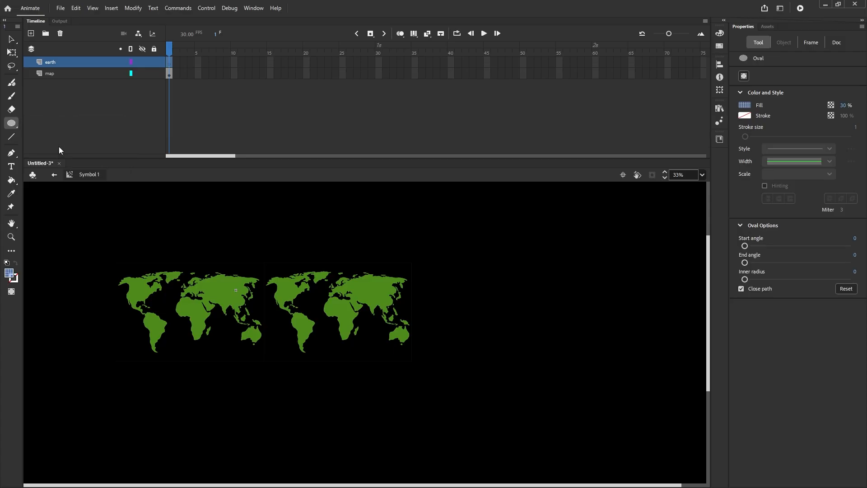
left_click(8, 274)
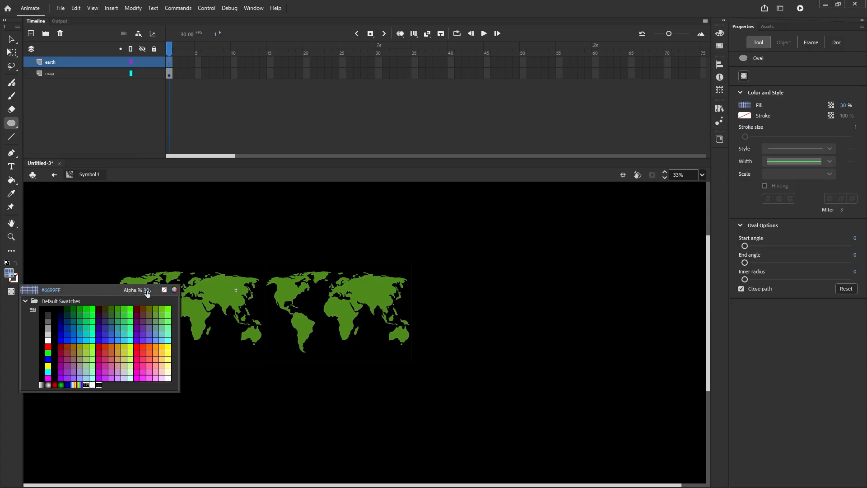
left_click_drag(146, 290, 199, 293)
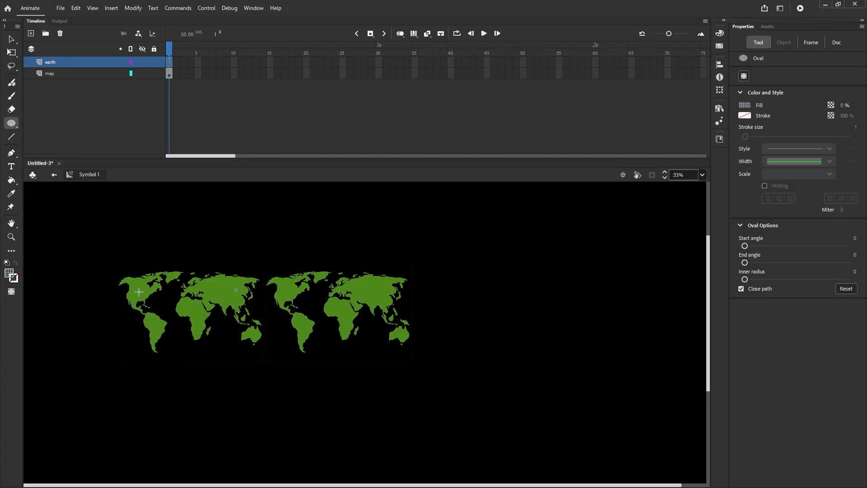
left_click(9, 274)
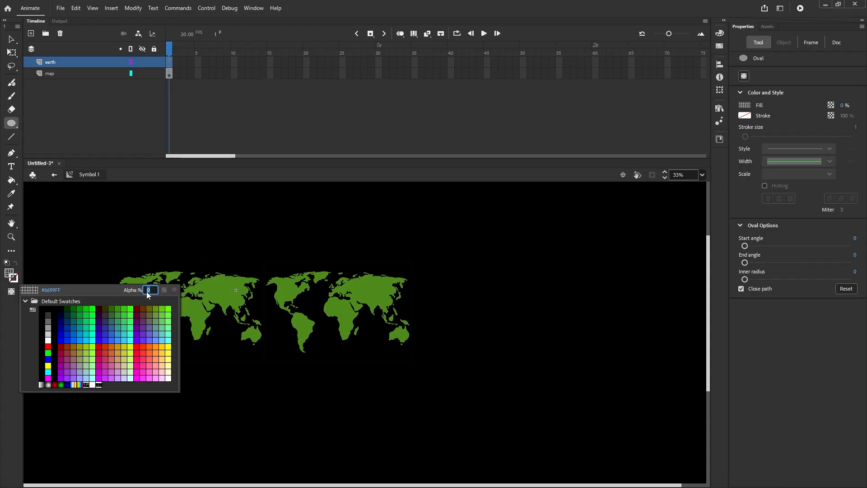
type("30")
key("Return")
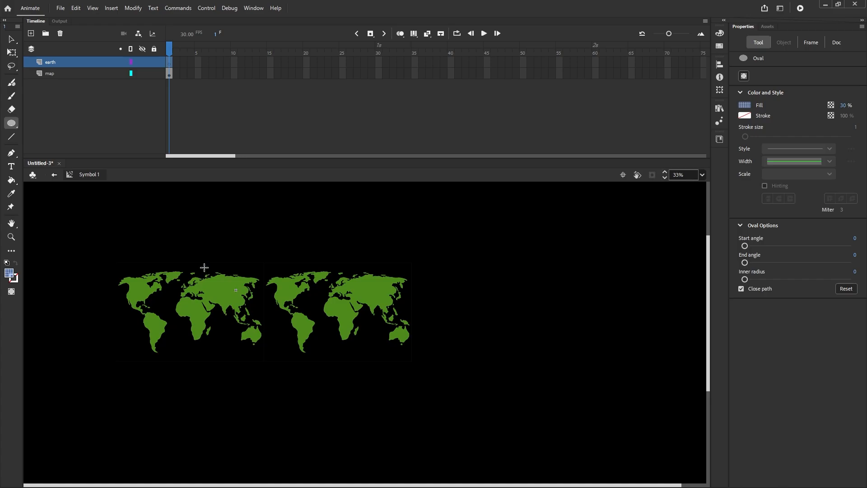
left_click_drag(204, 267, 271, 351)
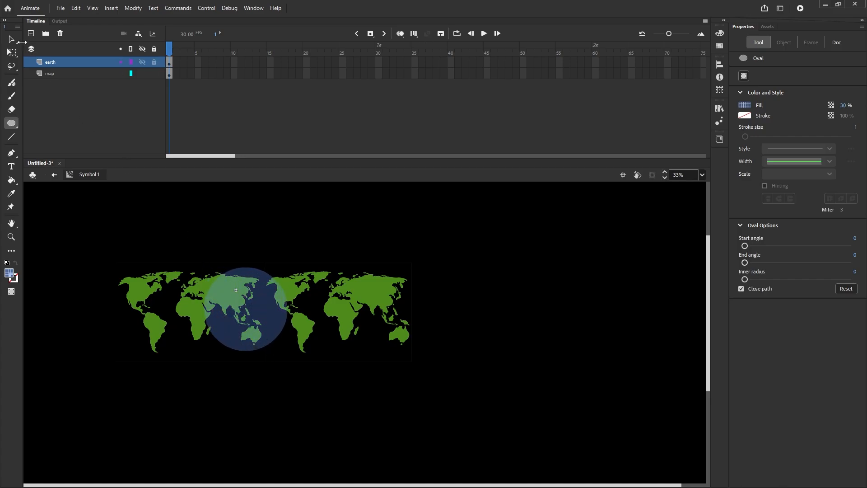
Step: Move the circle over Africa and Asia on the first map, to about X -416, Y -188
left_click(11, 39)
left_click(241, 305)
scroll(251, 289, "up", 2)
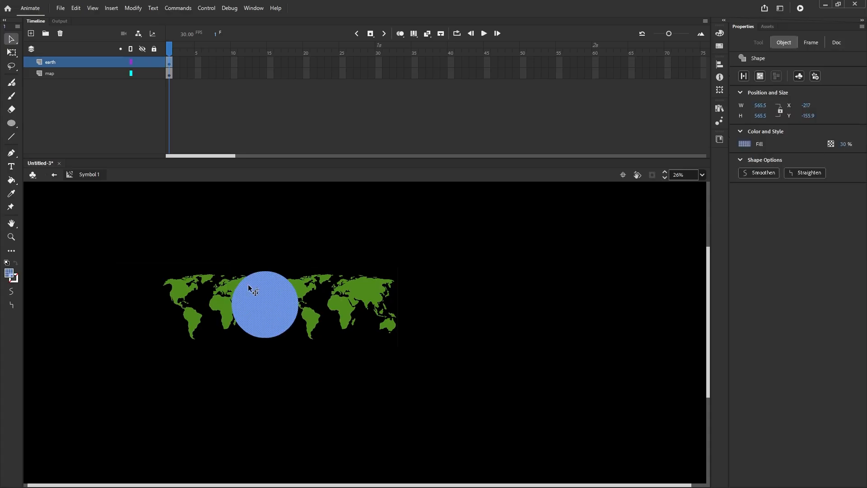
left_click_drag(256, 311, 216, 318)
left_click(267, 239)
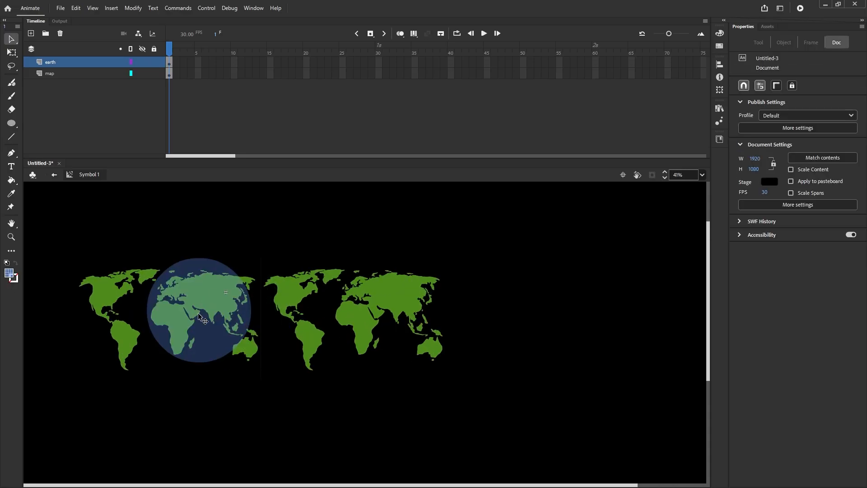
scroll(198, 313, "up", 2)
left_click_drag(222, 357, 226, 359)
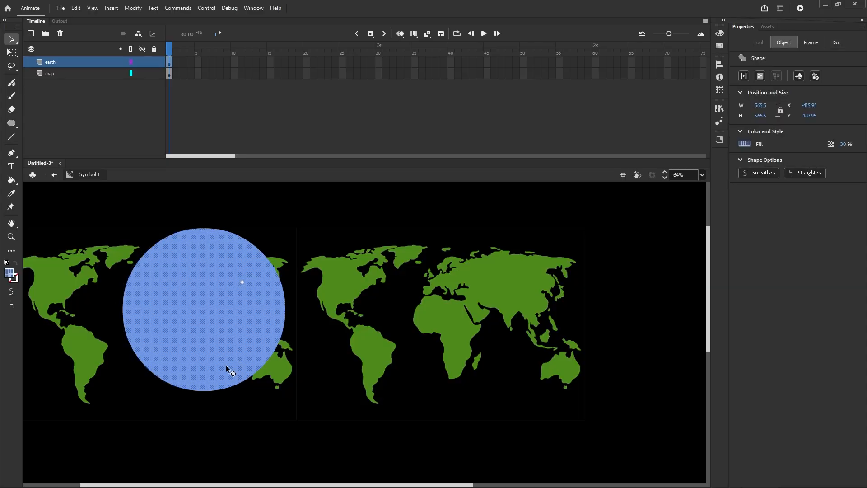
left_click(331, 369)
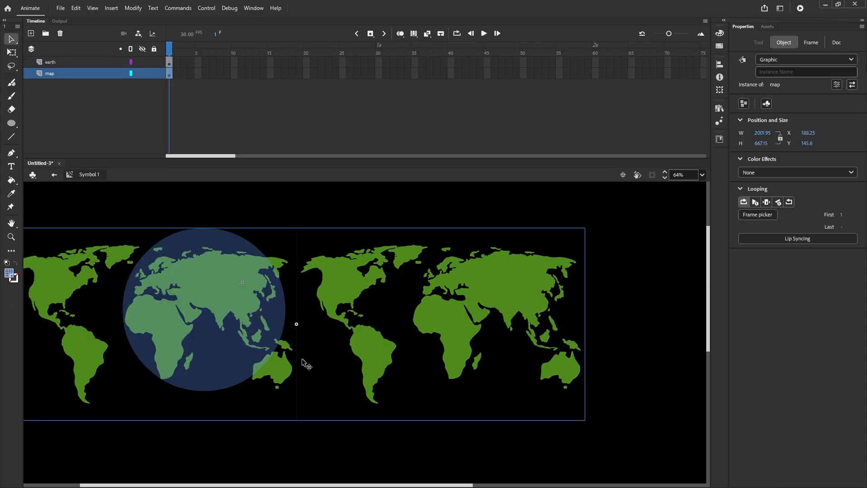
Step: Enlarge the circle proportionally from its center to about 616 px in diameter
left_click(221, 371)
key("q")
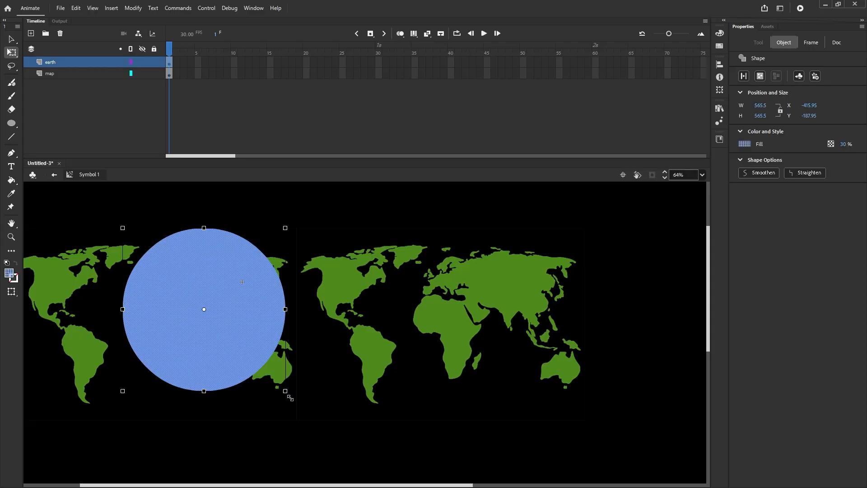
left_click_drag(285, 392, 292, 398)
left_click(330, 405)
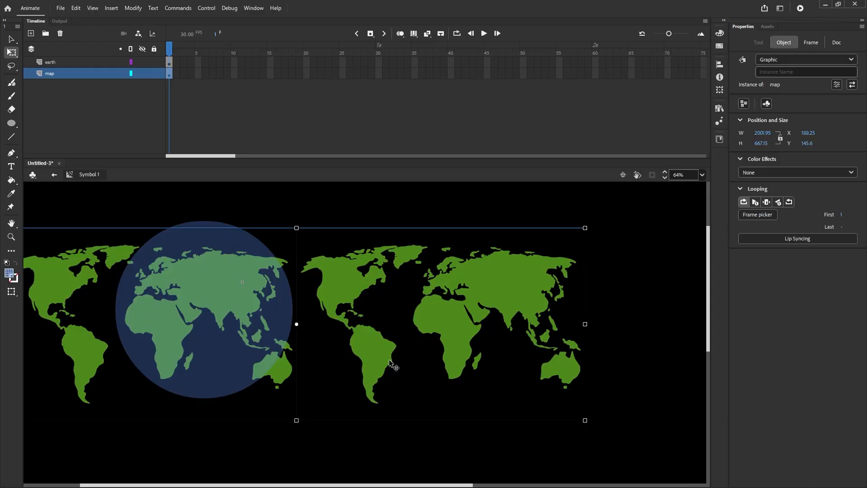
left_click(204, 297)
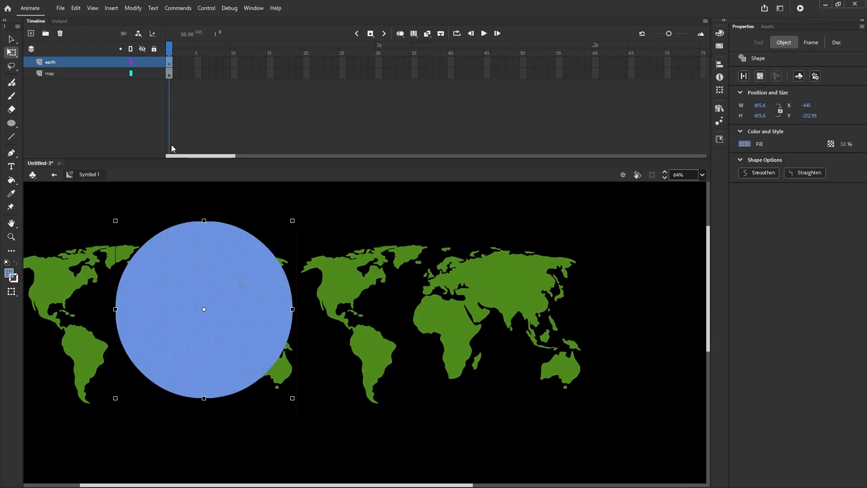
Step: Nudge the map instance upward to Y 106.6 so the continents sit centered vertically in the circle
left_click(169, 74)
scroll(399, 287, "down", 1)
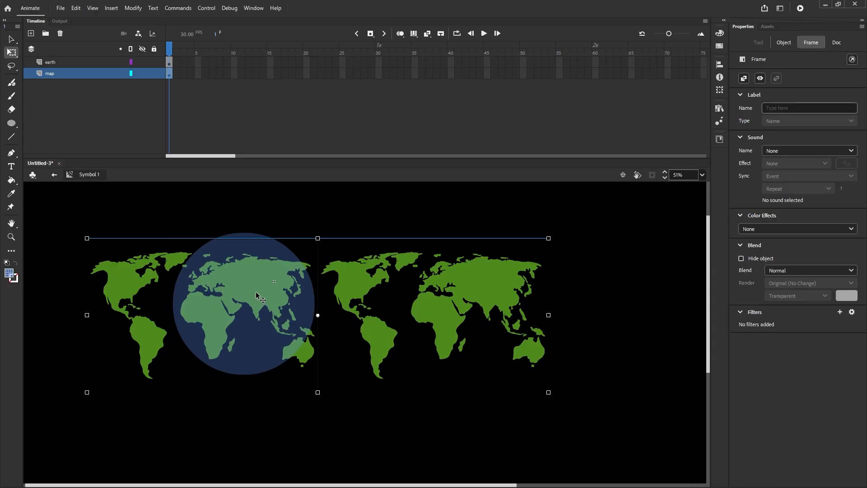
key("Up")
key("Up")
key("Up")
key("Up")
key("Up")
key("Up")
key("Up")
key("Up")
key("Up")
key("Up")
key("Up")
key("Up")
key("Up")
key("Up")
key("Up")
key("Up")
key("Up")
key("Up")
key("Up")
key("Up")
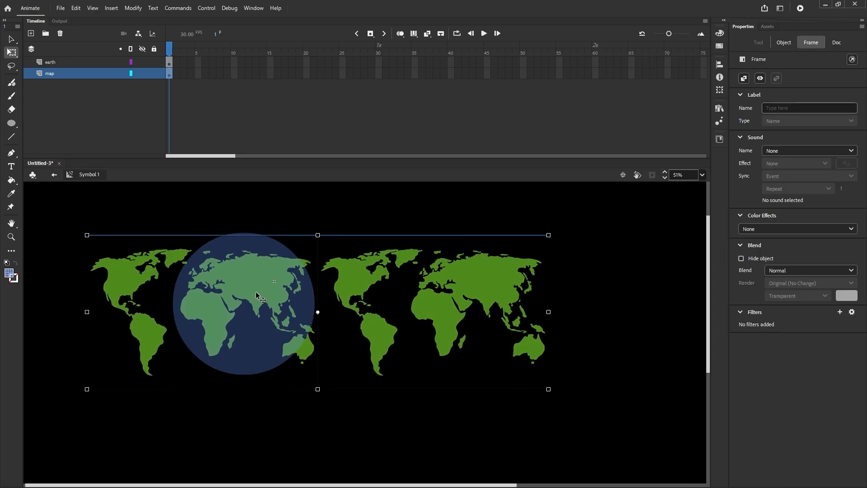
key("Up")
key("Up")
key("Up")
key("Up")
key("Up")
key("Up")
key("Up")
key("Up")
key("Up")
key("Up")
key("Up")
key("Up")
key("Up")
key("Up")
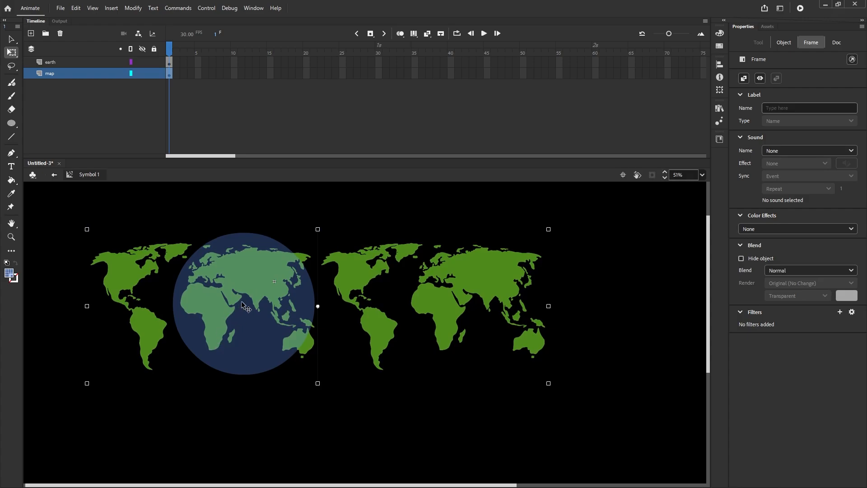
Step: Move the circle slightly up and to the right to about X -394, Y -236, and enlarge it a little proportionally
left_click(264, 281)
left_click_drag(263, 280, 271, 276)
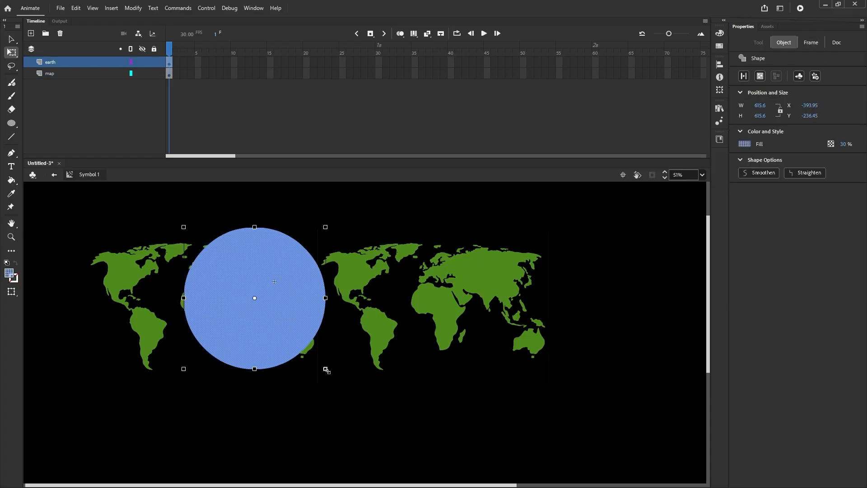
left_click_drag(326, 368, 332, 374)
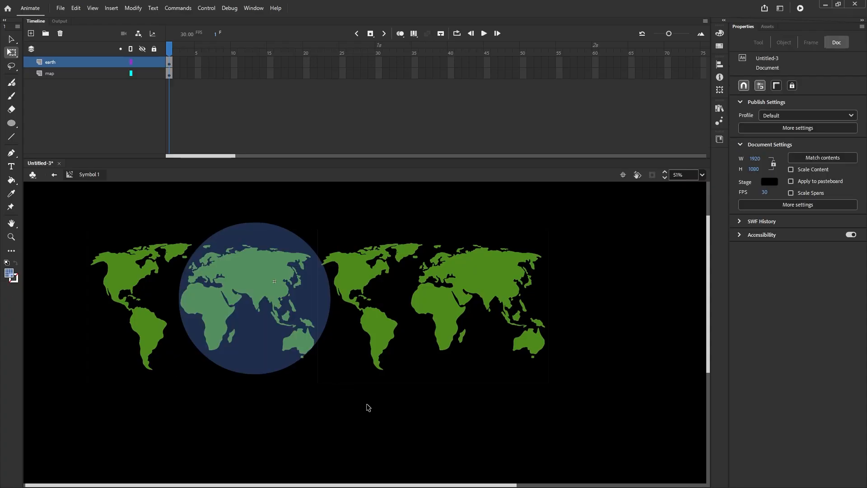
Step: Hide the earth layer and open the map symbol for editing in place
left_click(351, 361)
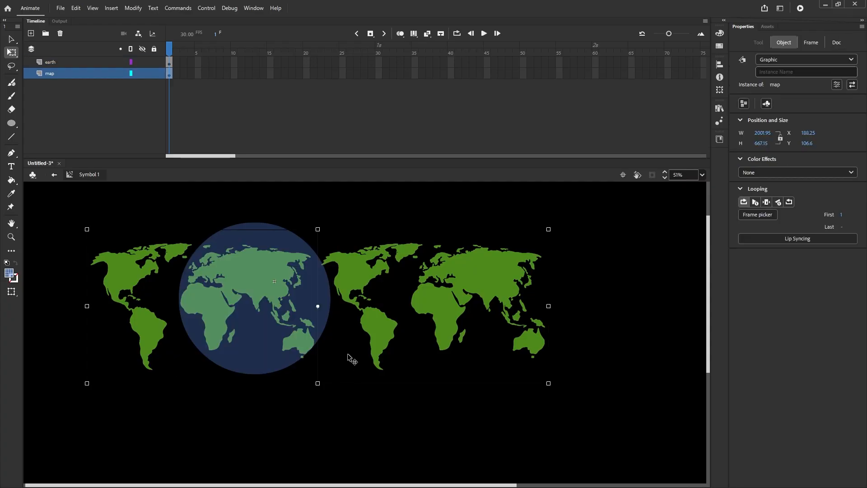
scroll(318, 310, "up", 2)
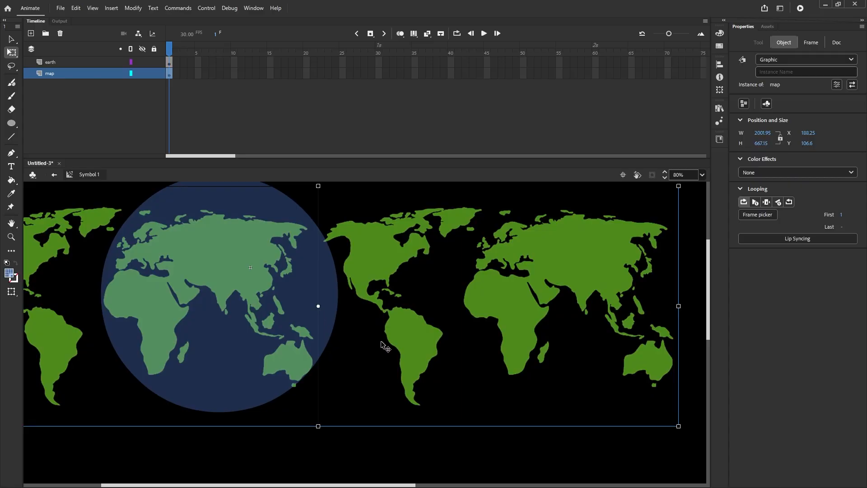
scroll(396, 337, "down", 1)
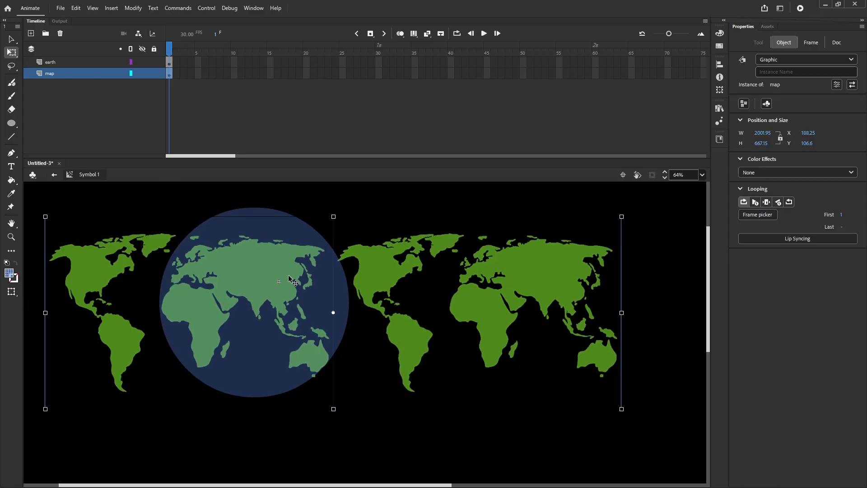
scroll(370, 310, "up", 3)
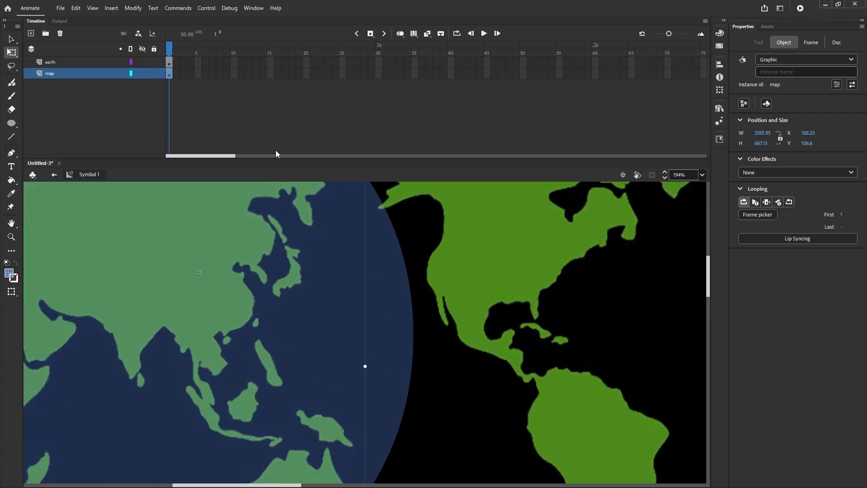
left_click(143, 74)
left_click(144, 74)
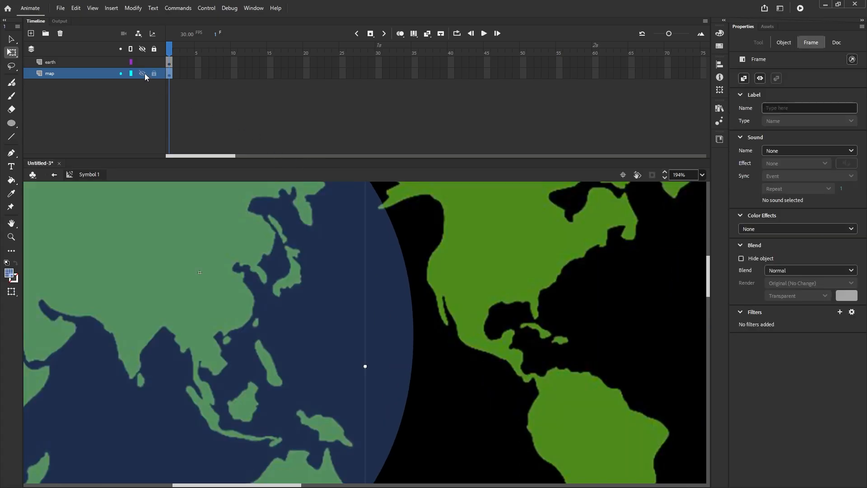
left_click(142, 62)
left_click(457, 274)
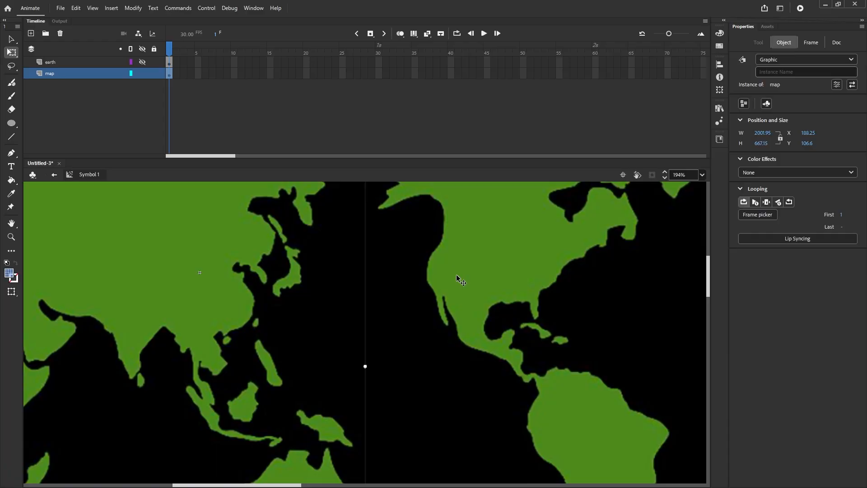
double_click(456, 275)
Step: Nudge the second map bitmap left to X -2 to close the seam between the two copies
scroll(454, 293, "down", 2)
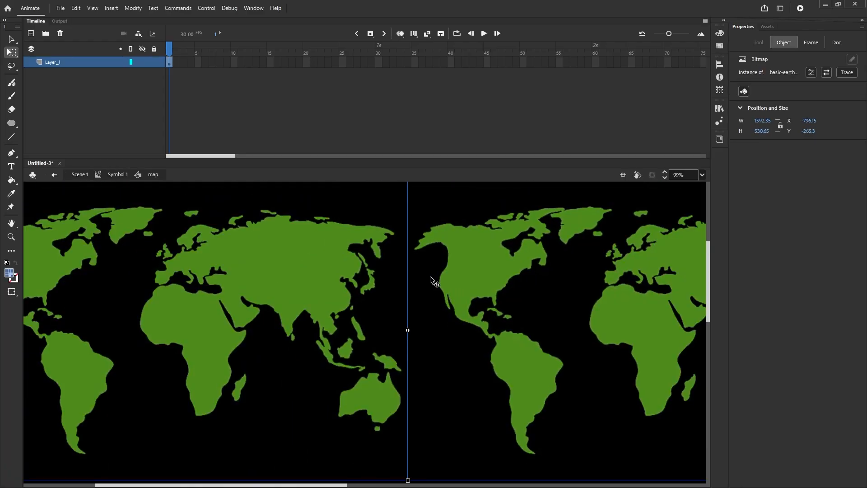
scroll(433, 279, "down", 3)
left_click(492, 258)
scroll(267, 264, "up", 3)
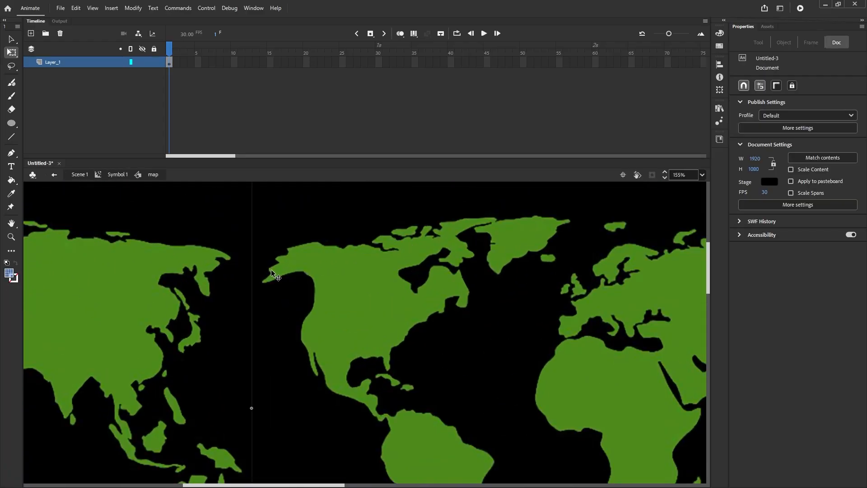
scroll(338, 314, "up", 2)
left_click(337, 314)
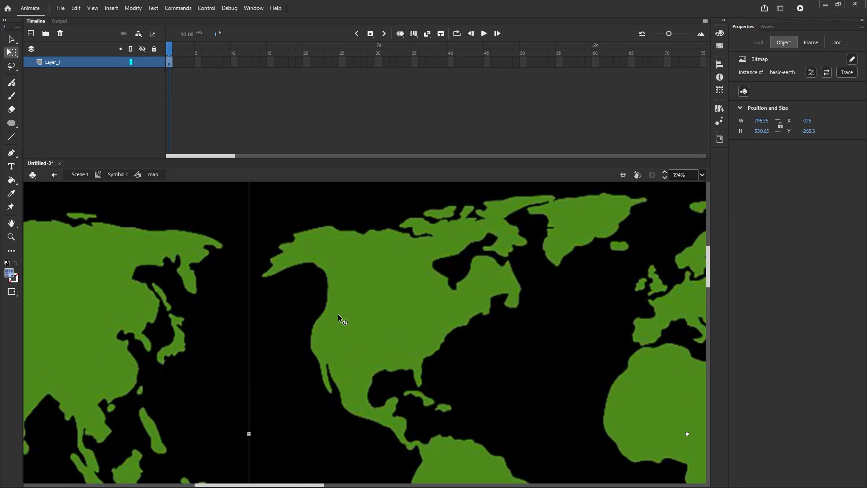
key("Left")
key("Left")
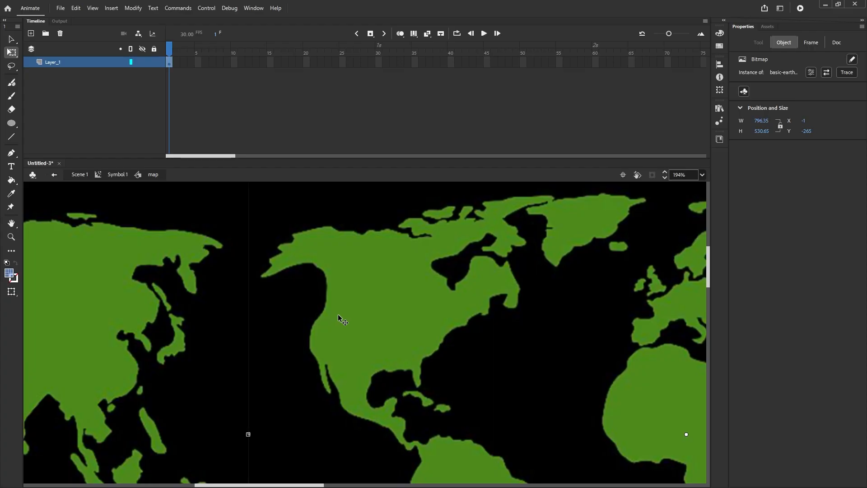
key("ctrl+2")
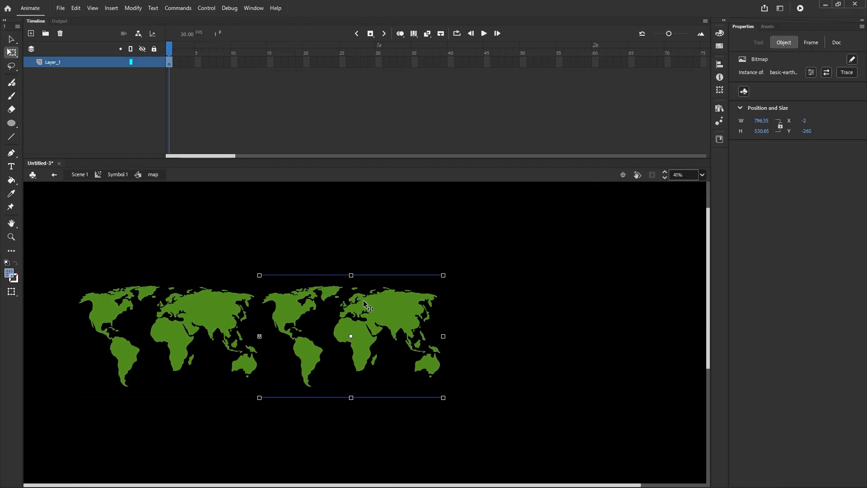
left_click(355, 241)
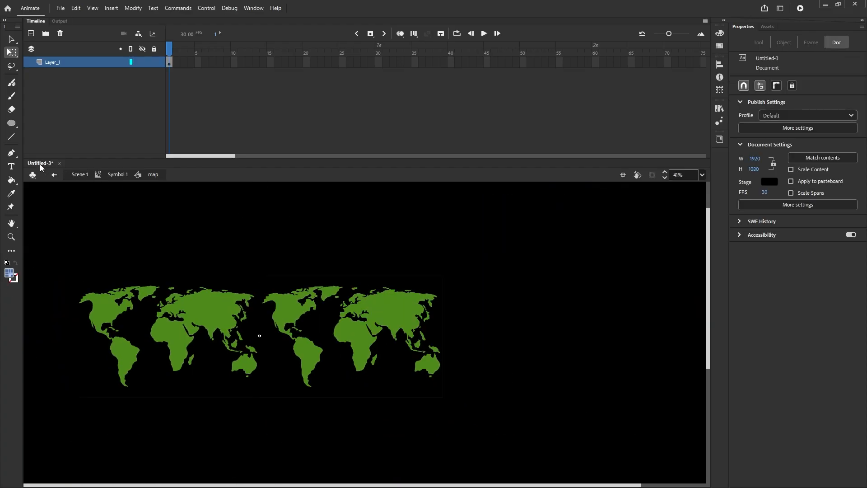
Step: Return to Symbol 1, show the earth layer again and check the seam between the two maps up close
left_click(53, 175)
left_click(321, 253)
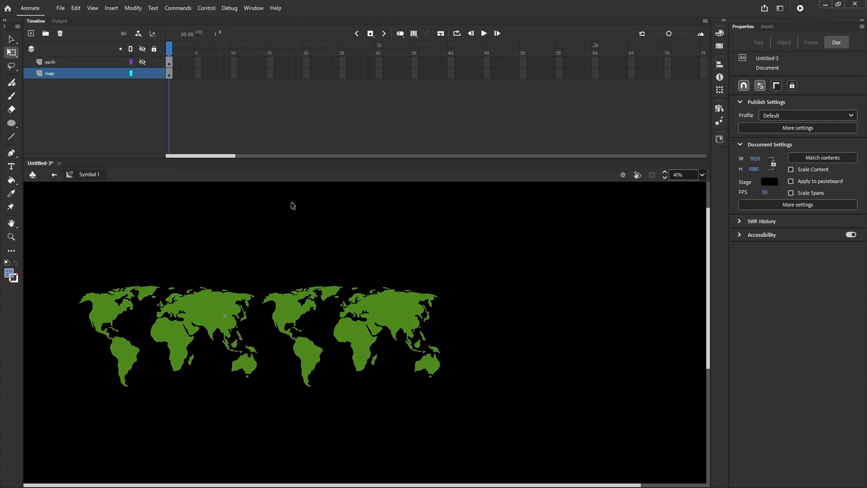
left_click(142, 62)
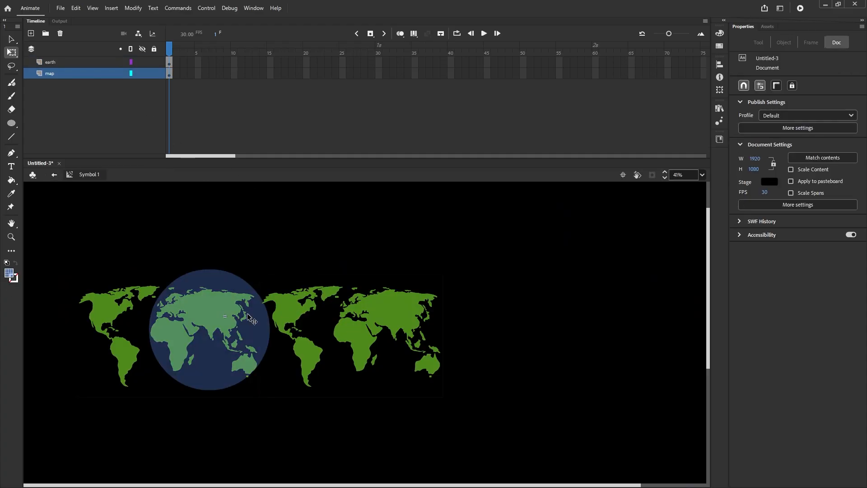
scroll(237, 320, "up", 5)
scroll(449, 300, "down", 2)
scroll(406, 311, "up", 4)
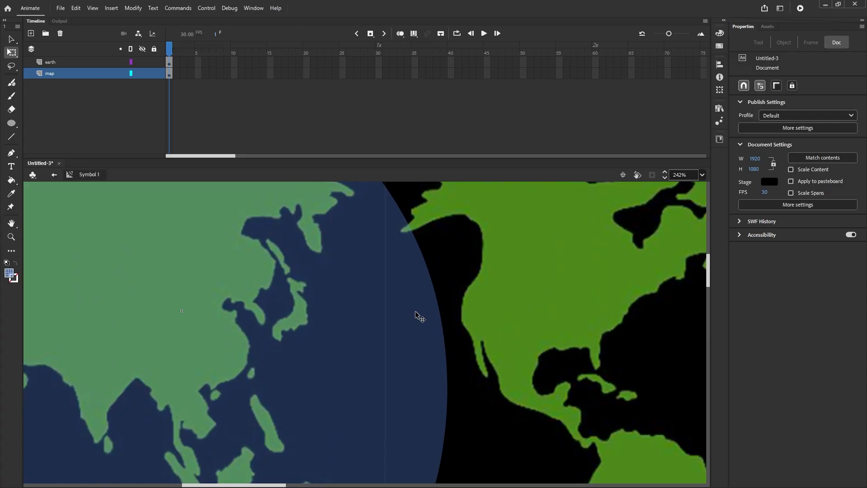
scroll(415, 280, "down", 4)
scroll(414, 266, "down", 2)
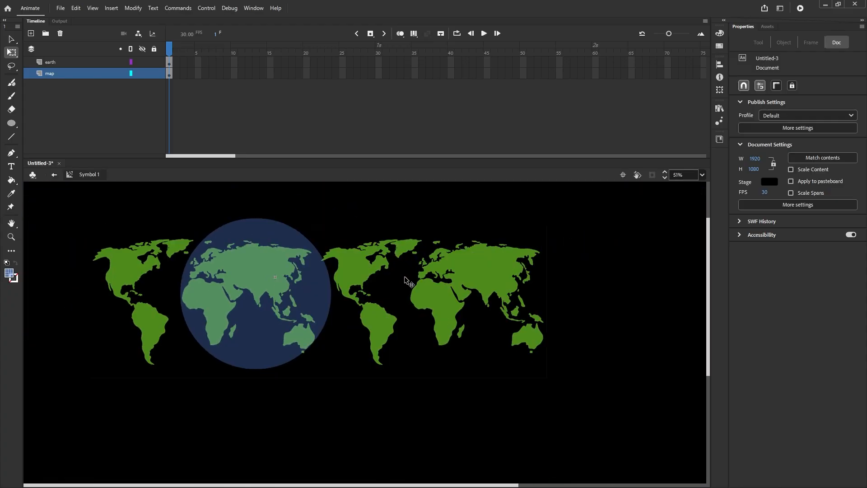
Step: Lock the earth layer and move the map instance slightly up behind the circle to Y 75.6
scroll(264, 293, "up", 1)
scroll(265, 296, "down", 1)
left_click(256, 346)
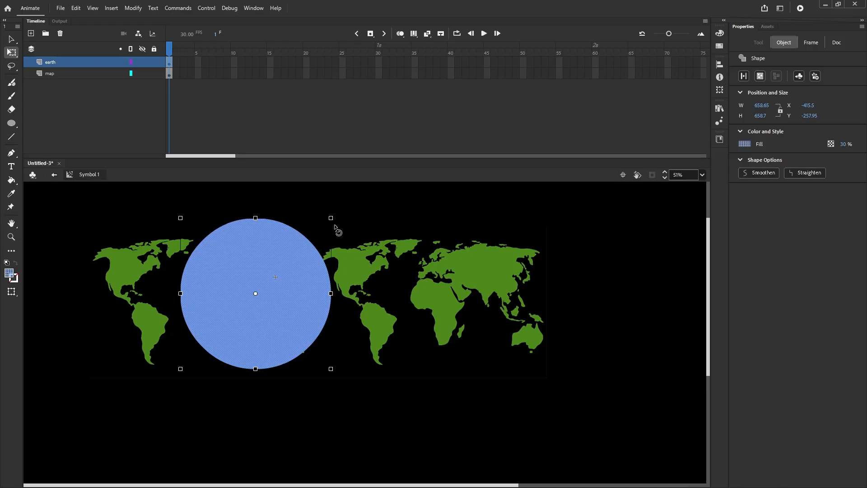
left_click(391, 197)
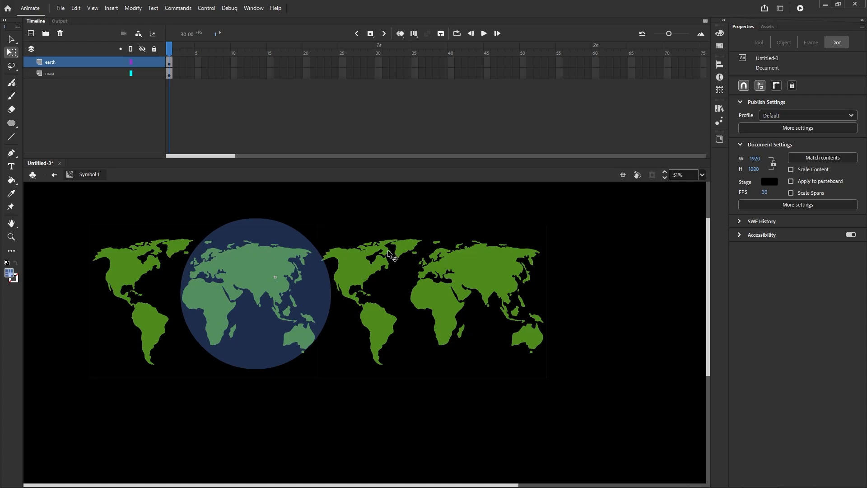
left_click(154, 62)
left_click(170, 75)
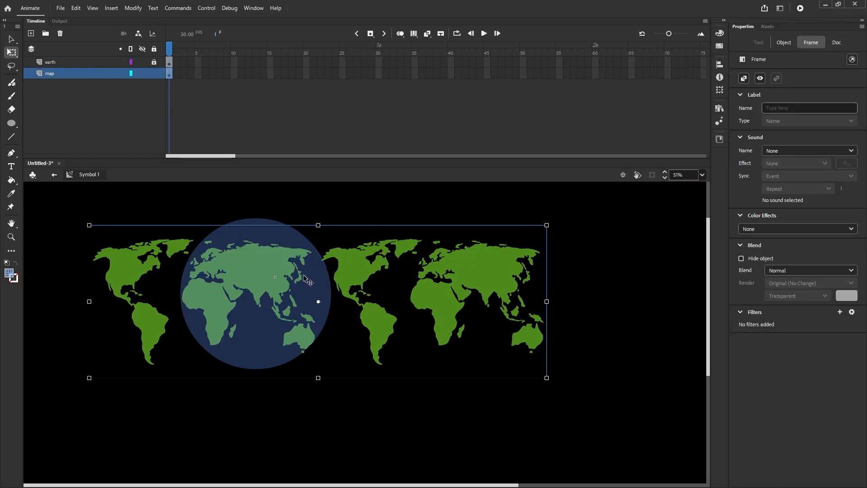
left_click_drag(306, 280, 307, 267)
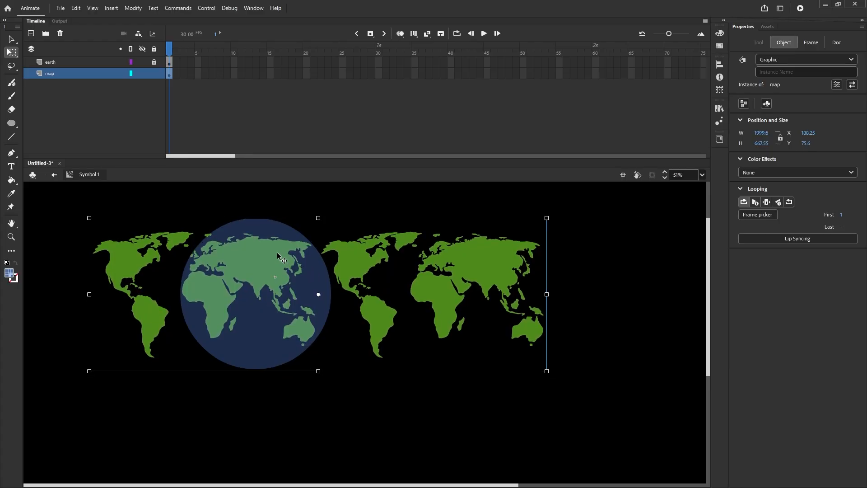
left_click(323, 396)
left_click(365, 334)
left_click(588, 282)
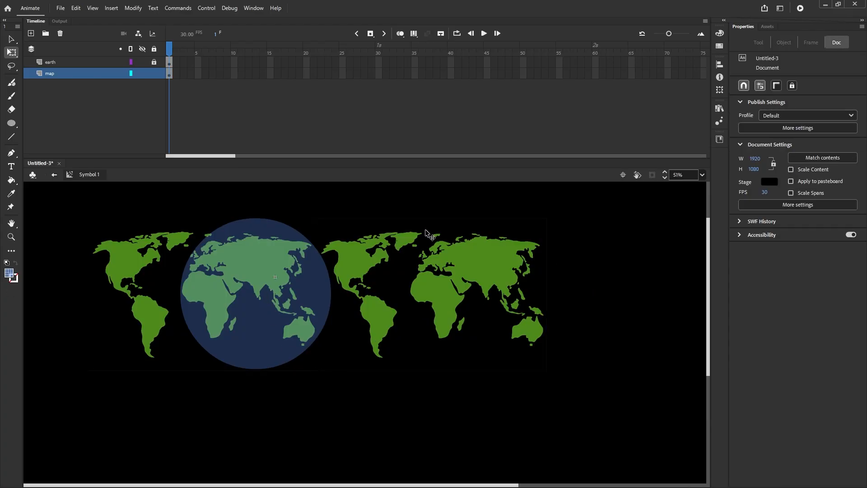
Step: Show the rulers and place a vertical and a horizontal guide at Greenland's northeastern tip on the second map copy
scroll(423, 240, "up", 2)
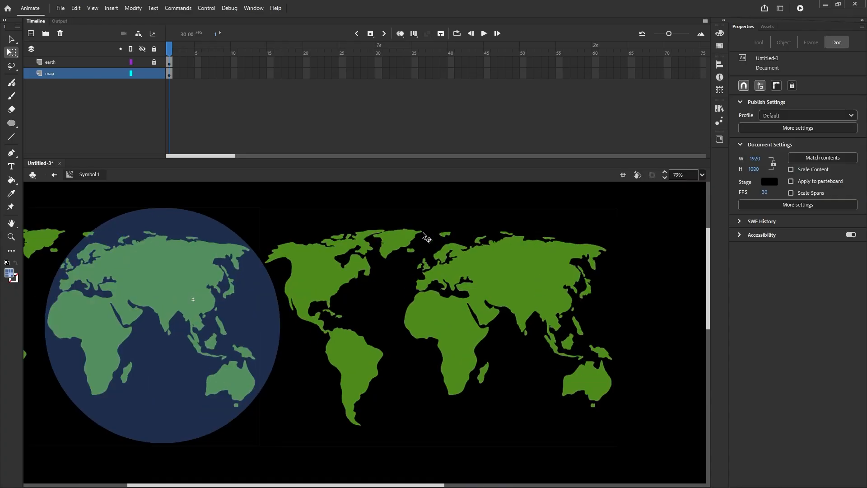
scroll(421, 242, "down", 2)
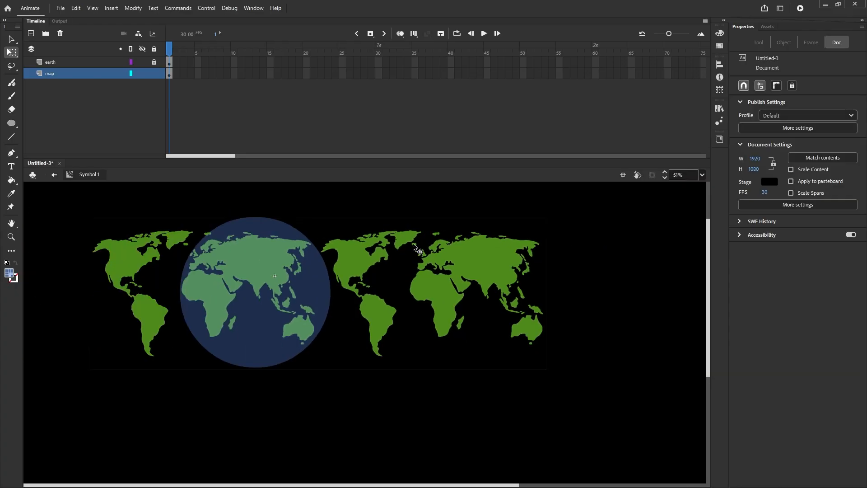
scroll(420, 243, "up", 2)
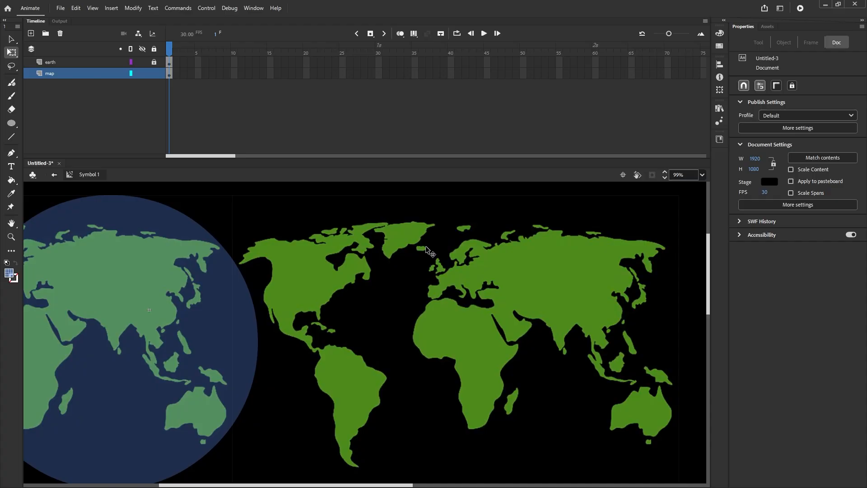
scroll(441, 237, "down", 2)
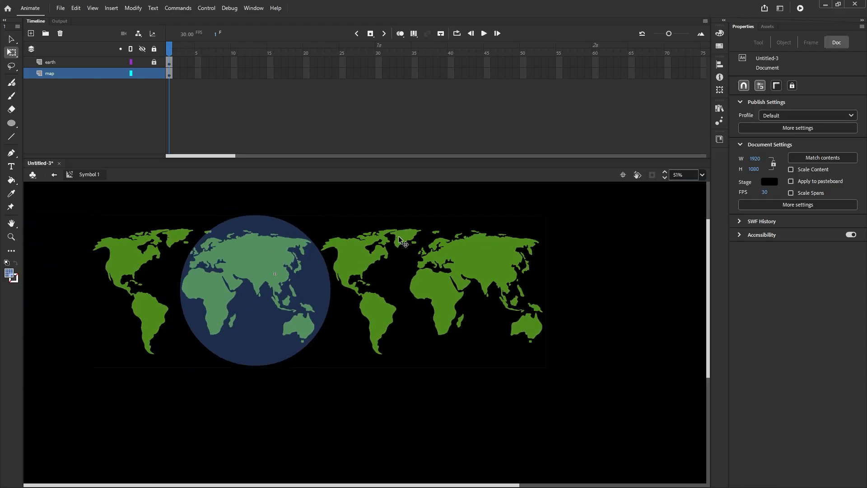
scroll(406, 234, "up", 1)
scroll(406, 234, "up", 2)
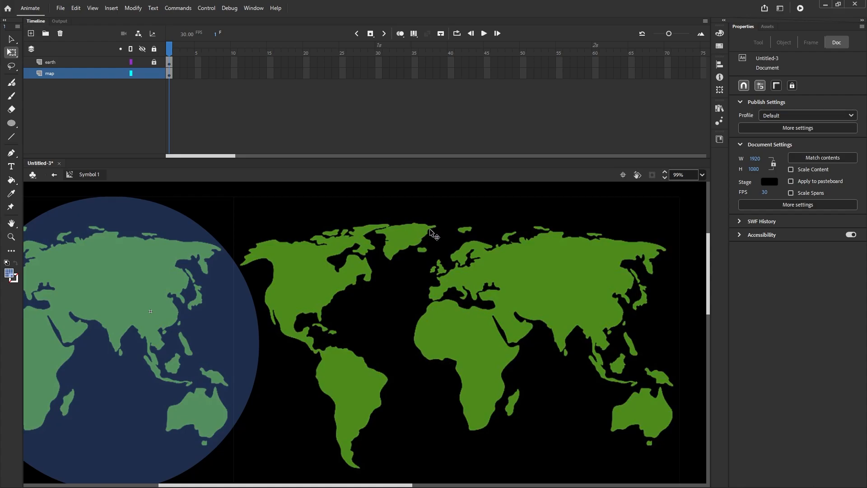
scroll(432, 232, "down", 2)
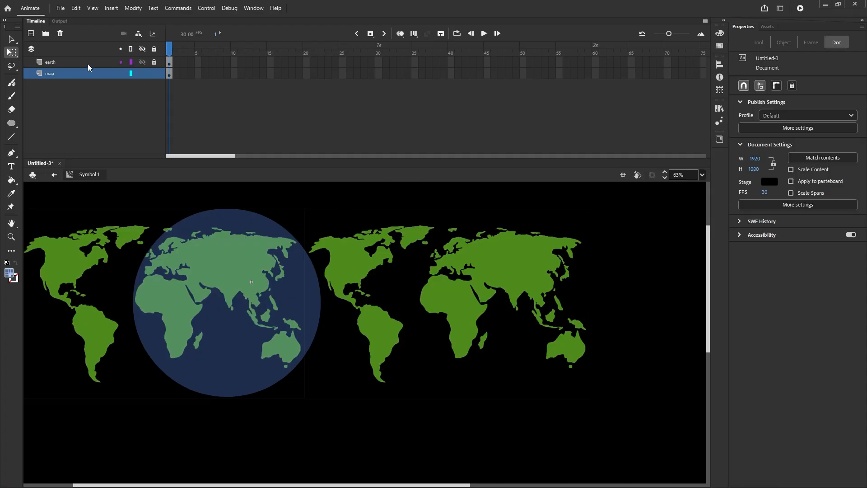
left_click(92, 8)
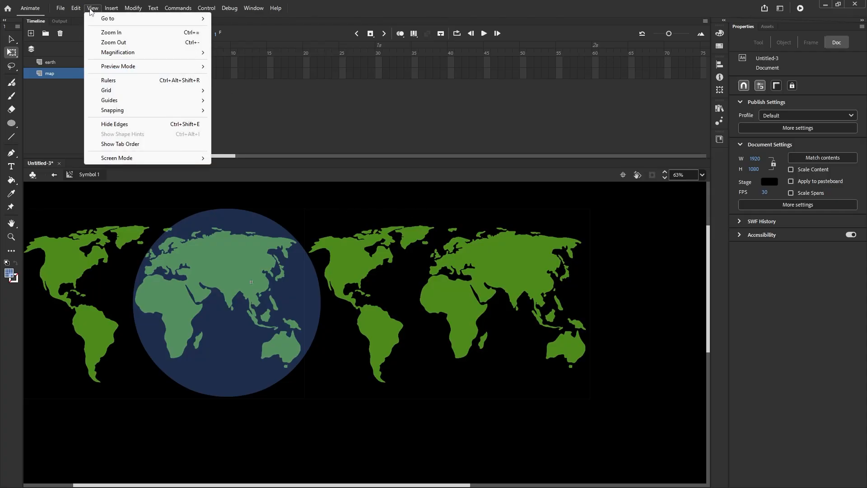
left_click(102, 81)
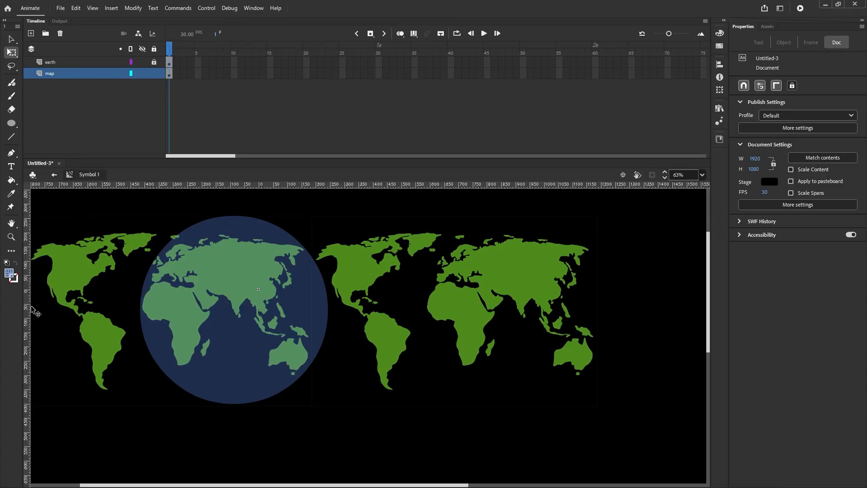
left_click_drag(359, 349, 440, 347)
scroll(445, 250, "up", 5)
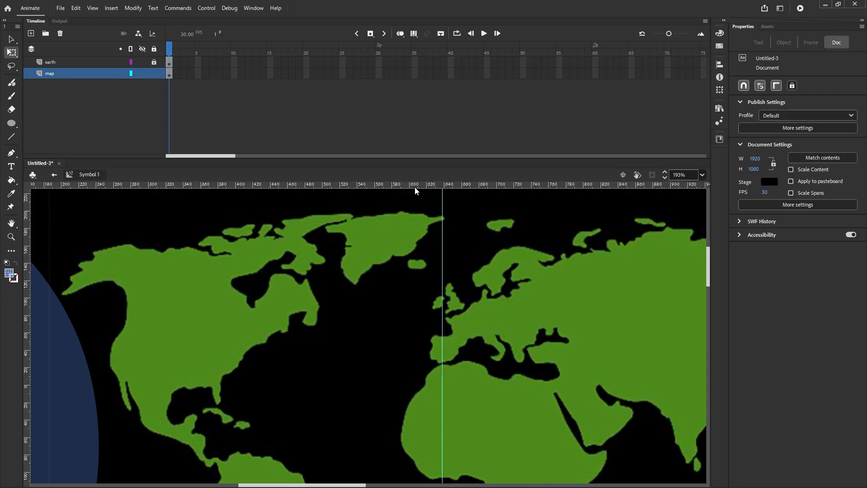
left_click_drag(415, 188, 421, 215)
scroll(438, 246, "down", 6)
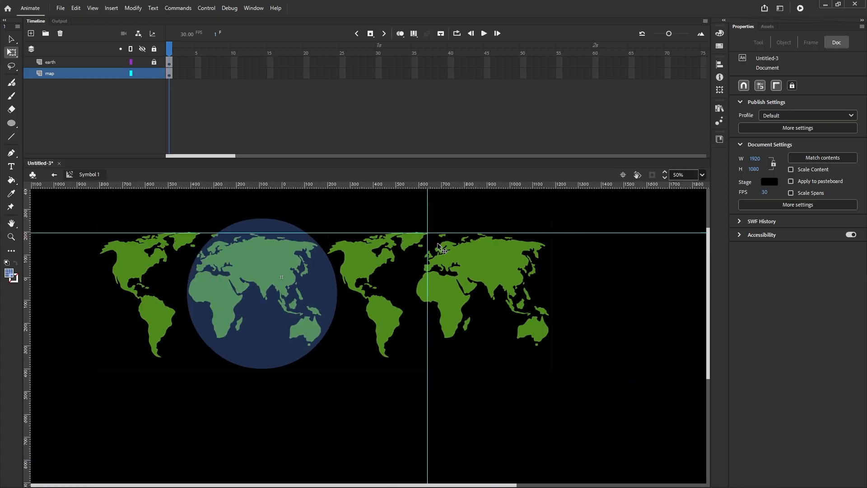
left_click(169, 75)
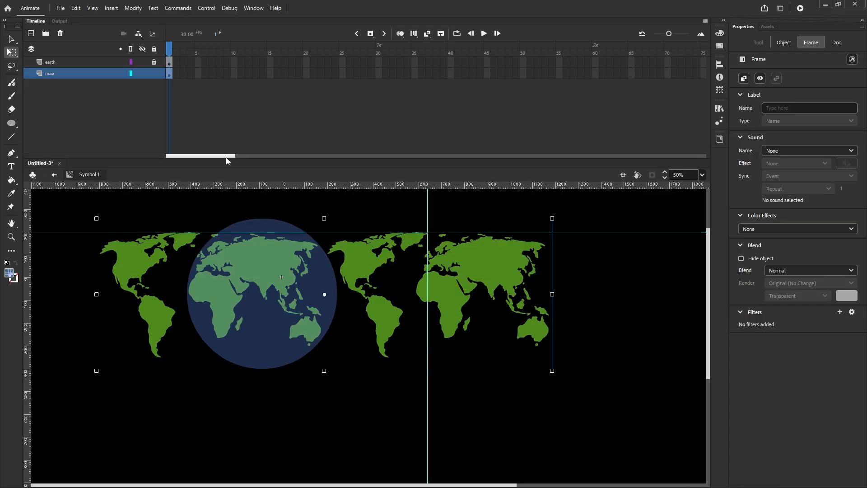
key("shift+Left")
key("shift+Left")
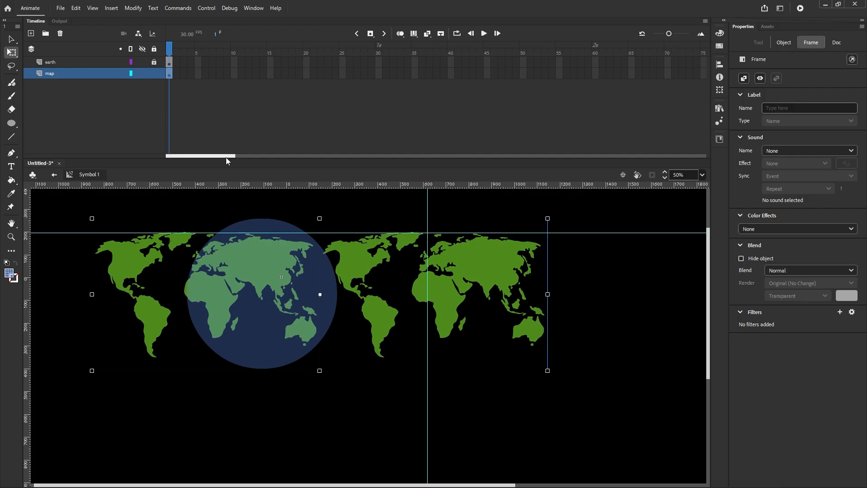
key("shift+Right")
key("shift+Right")
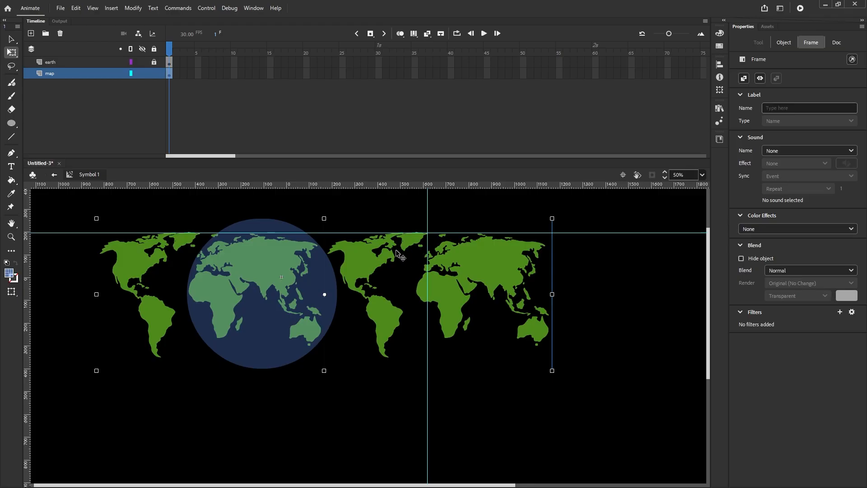
left_click(373, 210)
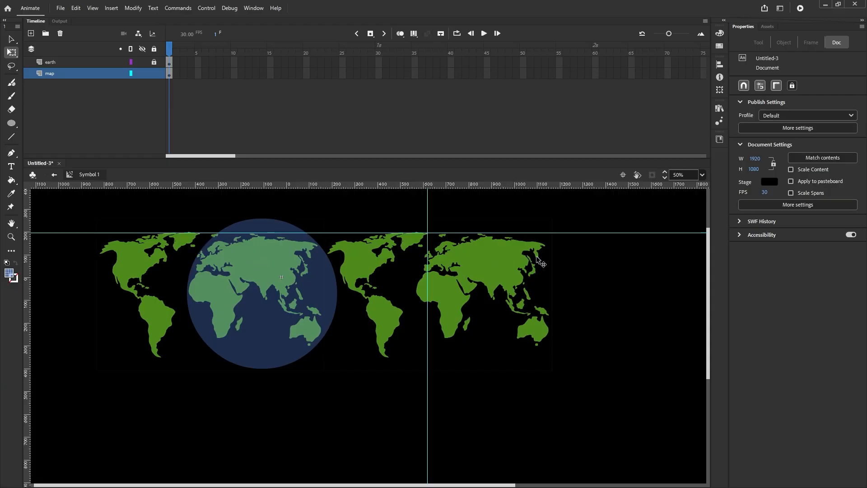
Step: Shift the map instance horizontally left to X -336.75, bringing the eastern tip of Asia close to the vertical guide
scroll(548, 253, "up", 3)
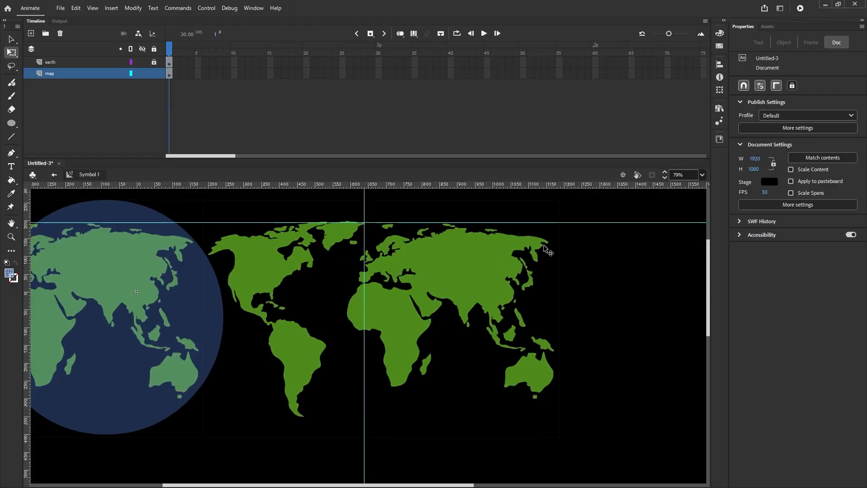
left_click(547, 249)
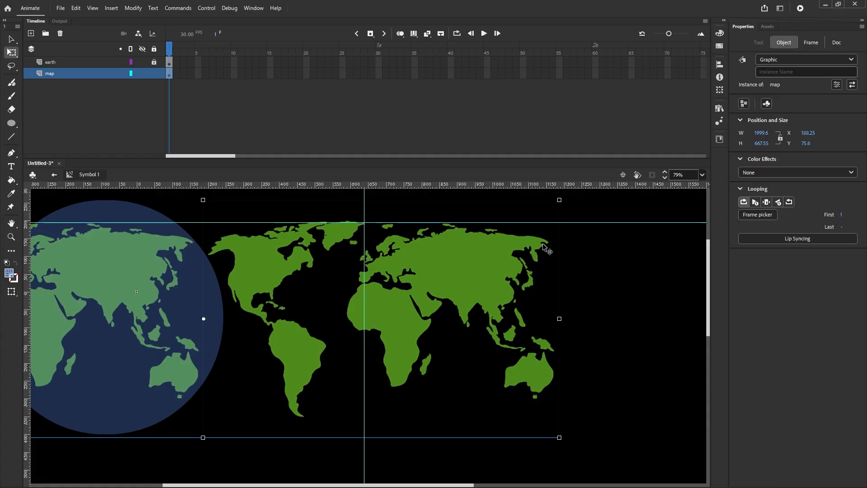
key("shift+Left")
key("shift+Left")
key("shift+Left")
key("shift+Left")
key("shift+Left")
key("shift+Left")
key("shift+Left")
key("shift+Left")
key("shift+Left")
key("shift+Left")
key("shift+Left")
key("shift+Left")
key("shift+Left")
key("shift+Left")
key("shift+Left")
key("shift+Left")
key("shift+Left")
key("shift+Left")
key("shift+Left")
key("shift+Left")
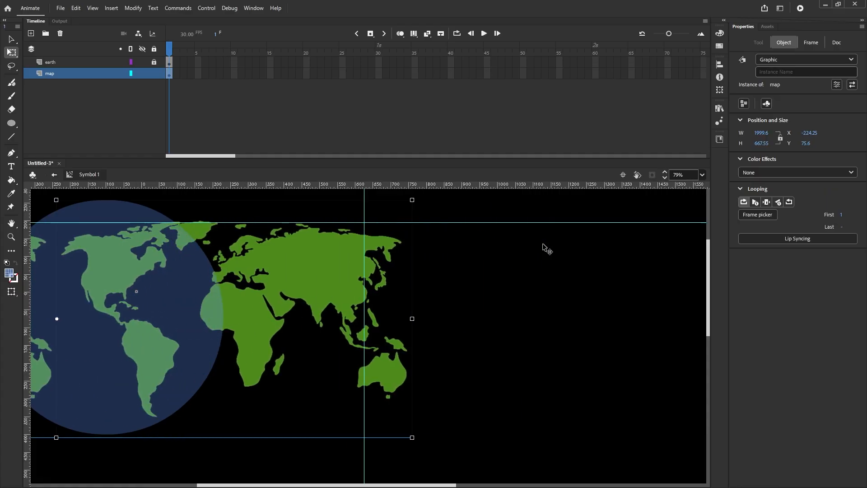
key("shift+Left")
key("shift+Left")
key("shift+Left")
key("shift+Left")
key("shift+Left")
key("shift+Left")
key("shift+Left")
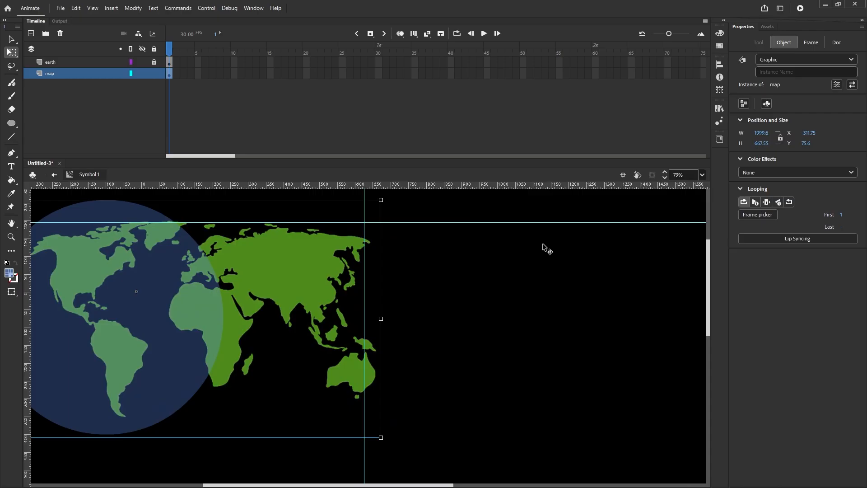
key("shift+Left")
key("shift+Left")
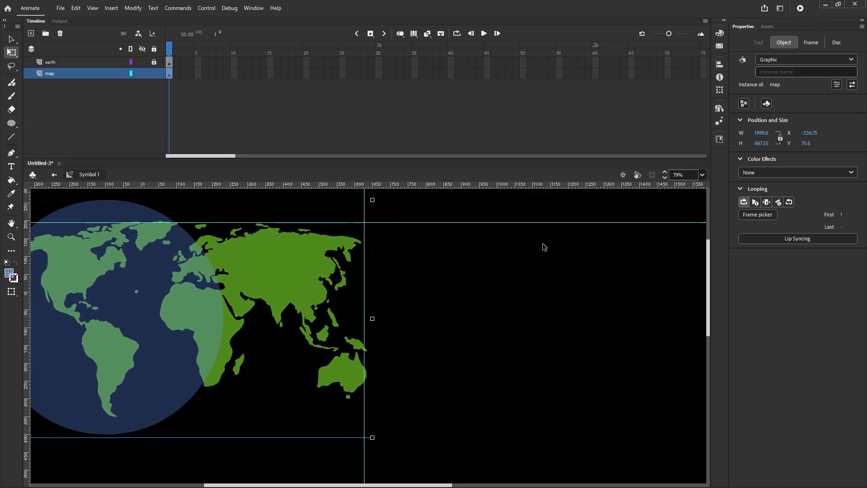
Step: Fine-tune the map instance to the right to X -331.25 so Asia's eastern tip meets the vertical guide
scroll(372, 239, "up", 2)
scroll(371, 239, "up", 2)
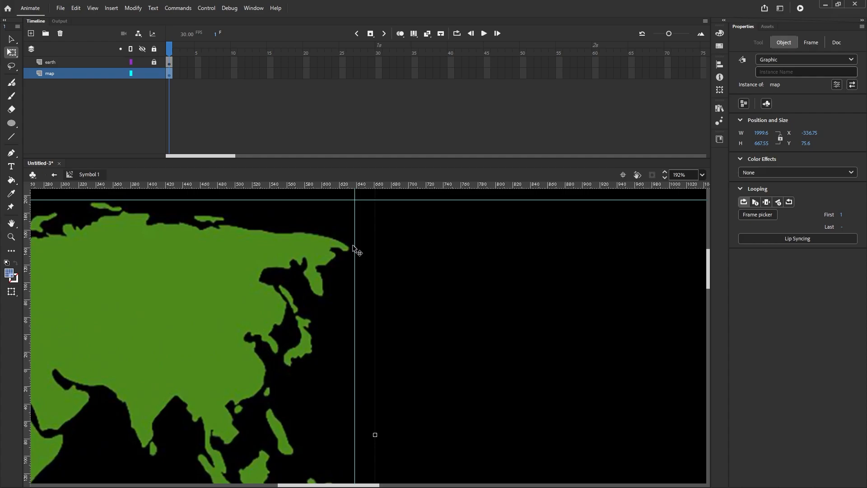
key("Right")
key("Right")
key("Right")
key("Right")
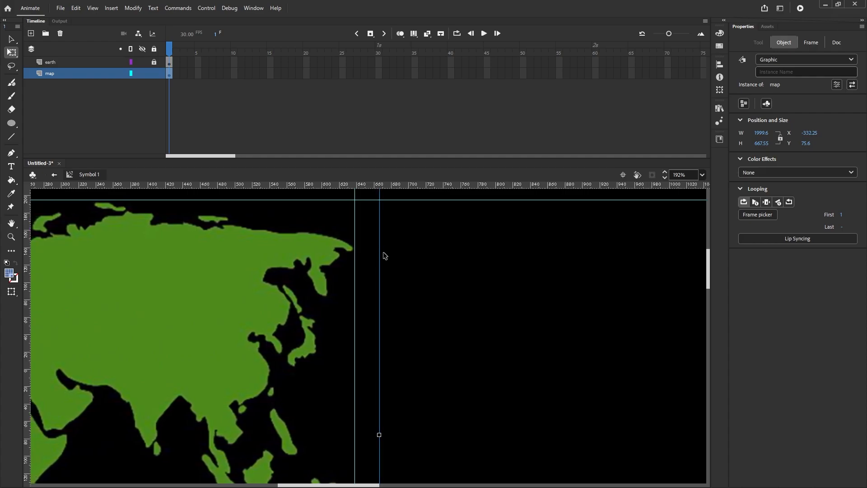
key("Right")
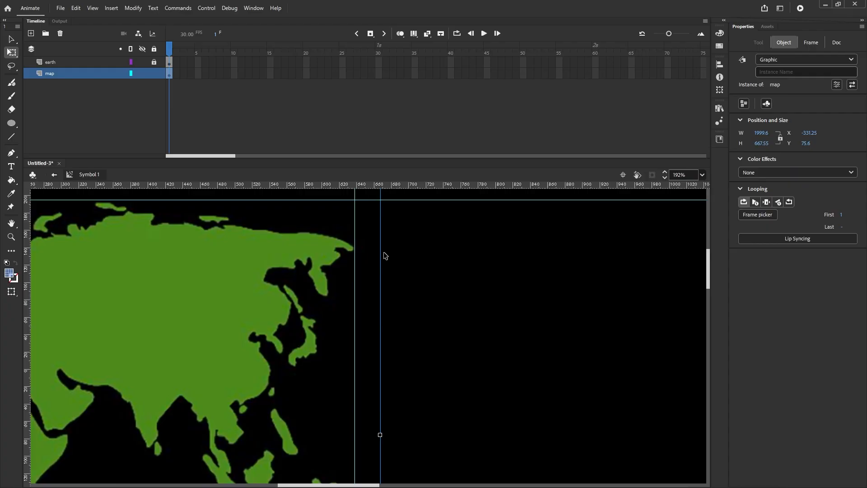
left_click(445, 261)
scroll(445, 261, "down", 6)
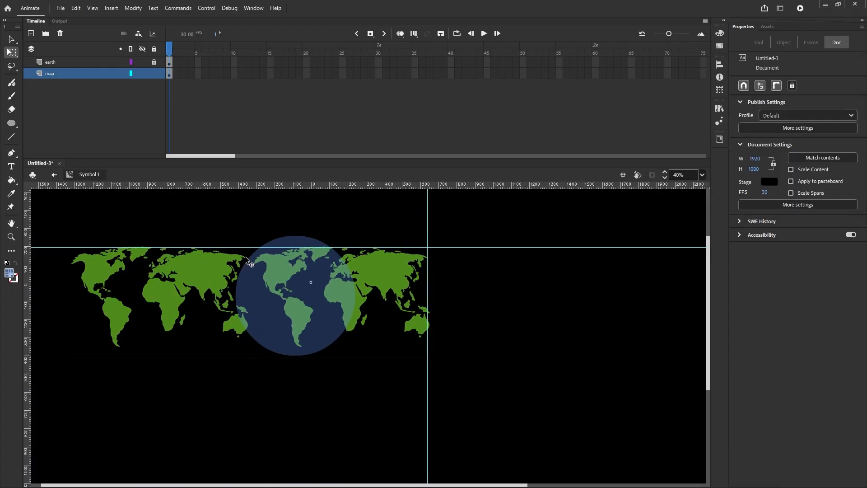
Step: Insert a keyframe at frame 150 on the map layer
left_click_drag(226, 155, 306, 170)
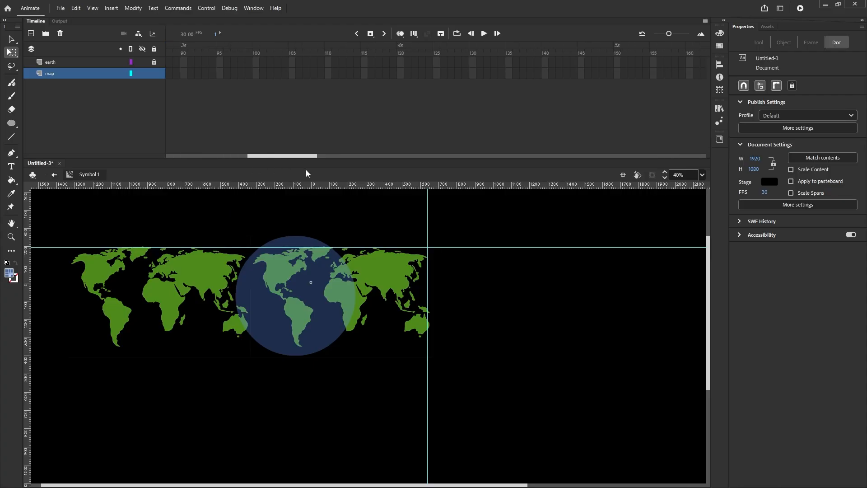
right_click(619, 75)
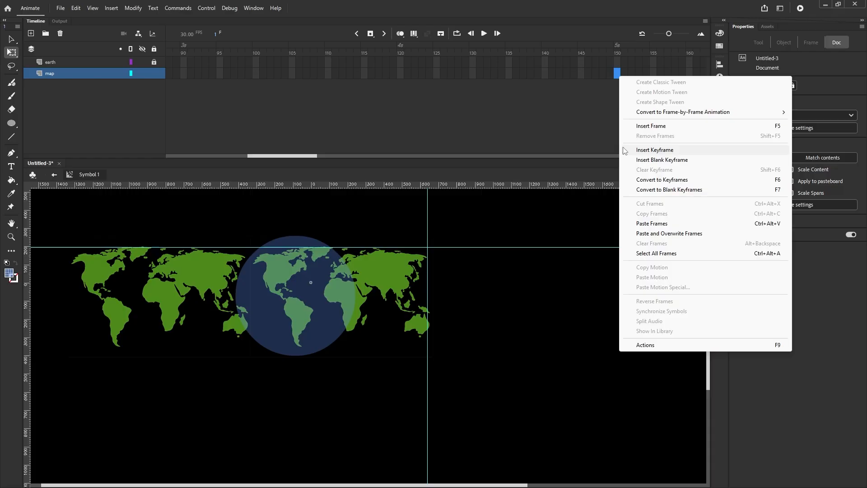
left_click(654, 149)
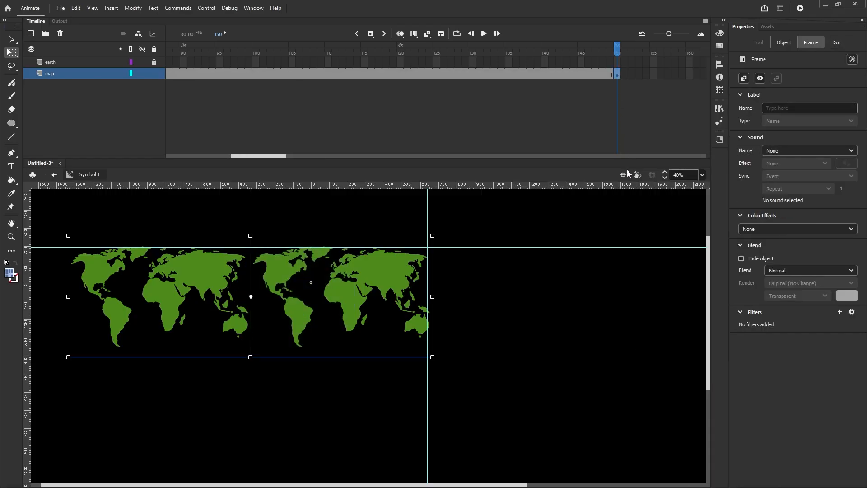
Step: Create a classic tween on the map layer between its first keyframe and frame 150, and select the end keyframe
scroll(622, 219, "down", 2)
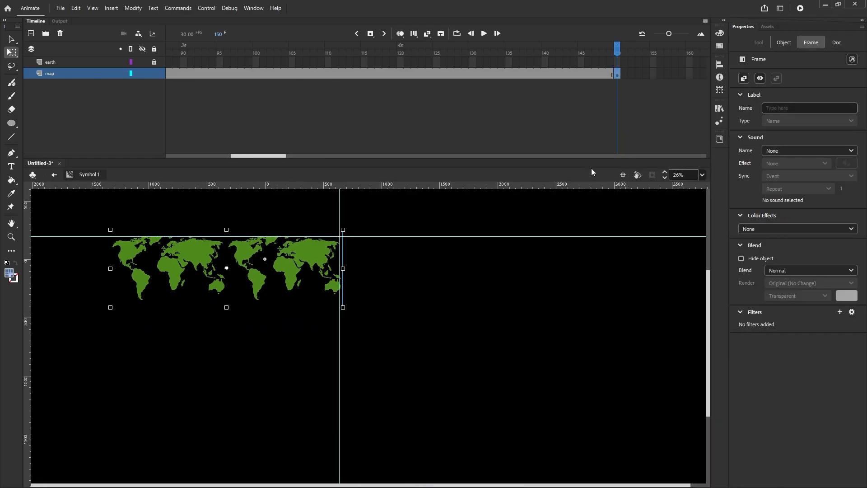
right_click(496, 74)
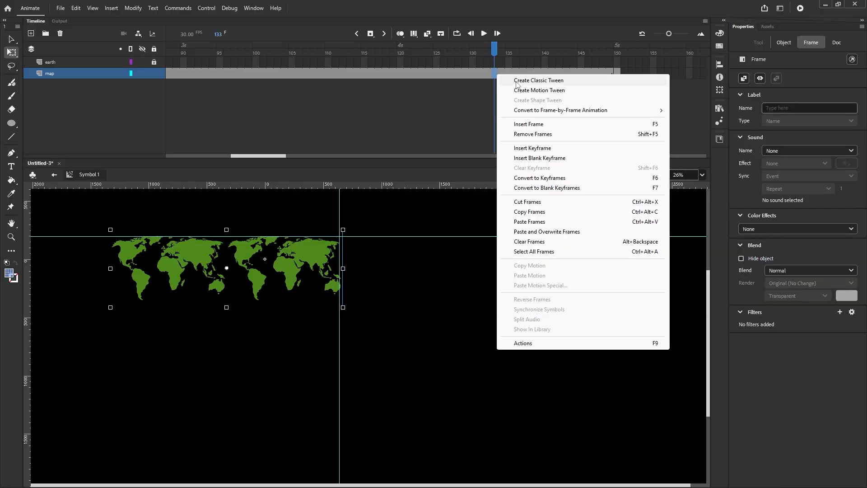
left_click(515, 81)
left_click(618, 74)
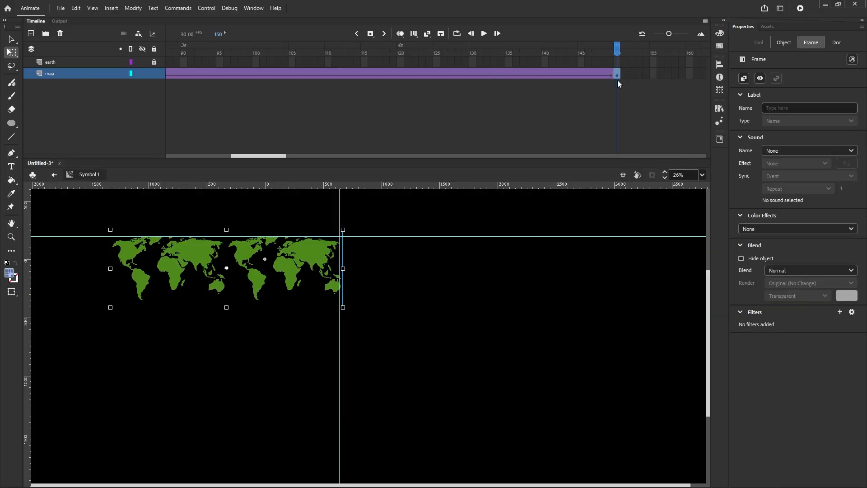
scroll(224, 248, "up", 2)
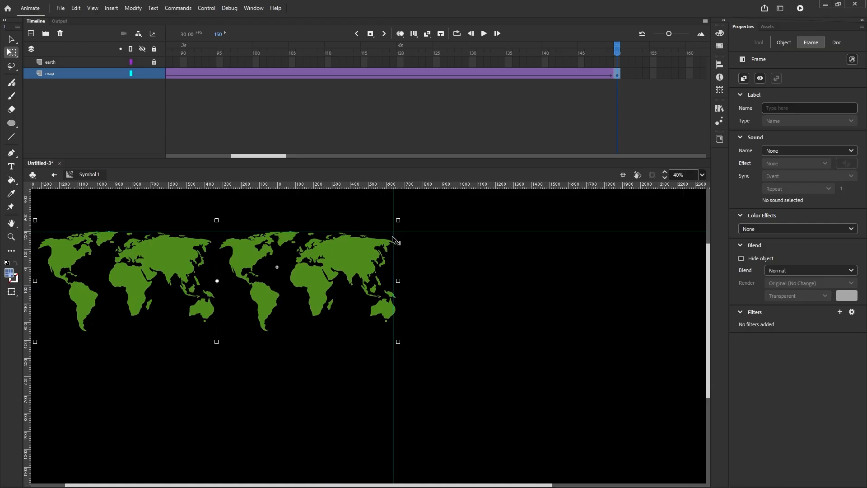
Step: At frame 150, shift the map instance horizontally right until the eastern tip of Asia in the first map copy meets the vertical guide
left_click_drag(393, 239, 393, 239)
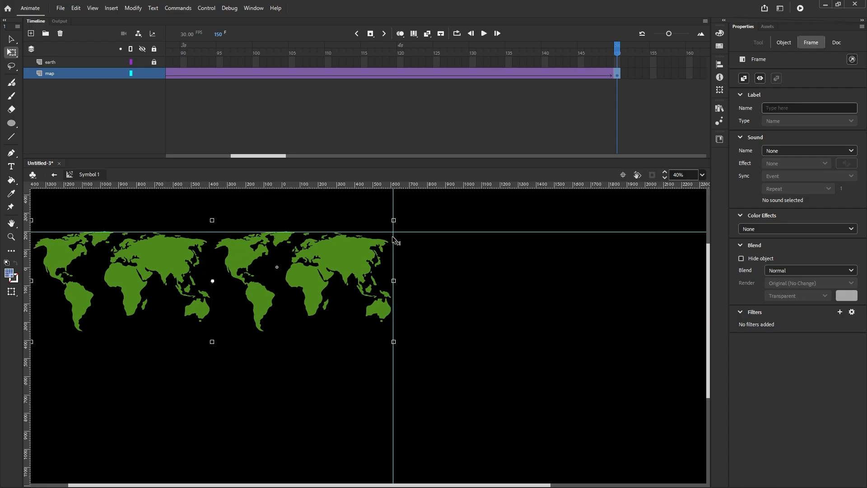
key("shift+Right")
key("shift+Right")
key("shift+Right")
key("shift+Right")
key("shift+Right")
key("shift+Right")
key("shift+Right")
key("shift+Right")
key("shift+Right")
key("shift+Right")
key("shift+Right")
key("shift+Right")
key("shift+Right")
key("shift+Right")
key("shift+Right")
key("shift+Right")
key("shift+Right")
key("shift+Right")
key("shift+Right")
key("shift+Right")
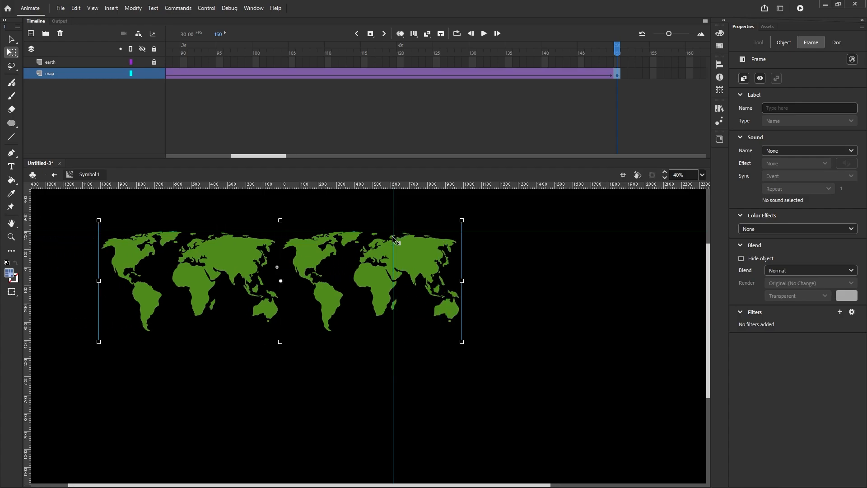
key("shift+Right")
key("shift+Right")
key("shift+Right")
key("shift+Right")
key("shift+Right")
key("shift+Right")
key("shift+Right")
key("shift+Right")
key("shift+Right")
key("shift+Right")
key("shift+Right")
key("shift+Right")
key("shift+Right")
key("shift+Right")
key("shift+Right")
key("shift+Right")
key("shift+Right")
key("shift+Right")
key("shift+Right")
key("shift+Right")
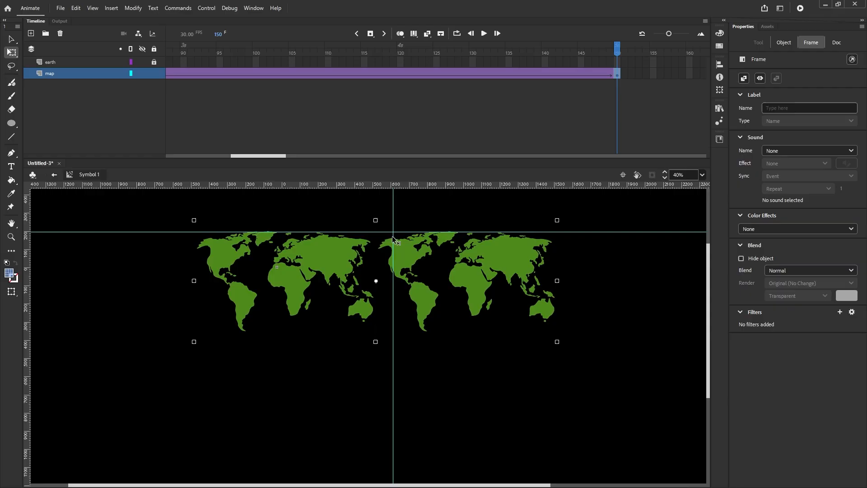
key("shift+Right")
key("shift+Right")
key("shift+Right")
key("shift+Right")
key("shift+Right")
key("shift+Right")
key("shift+Right")
key("shift+Right")
key("shift+Right")
key("shift+Right")
key("shift+Right")
key("shift+Right")
key("shift+Right")
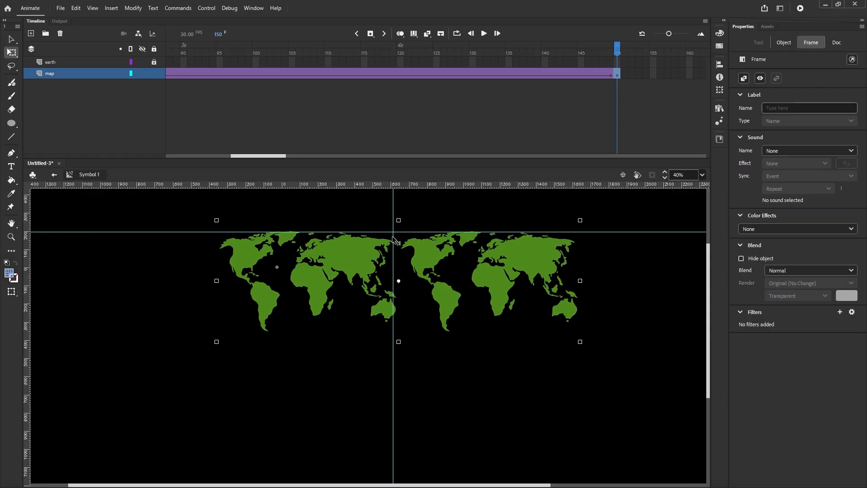
scroll(392, 236, "up", 5)
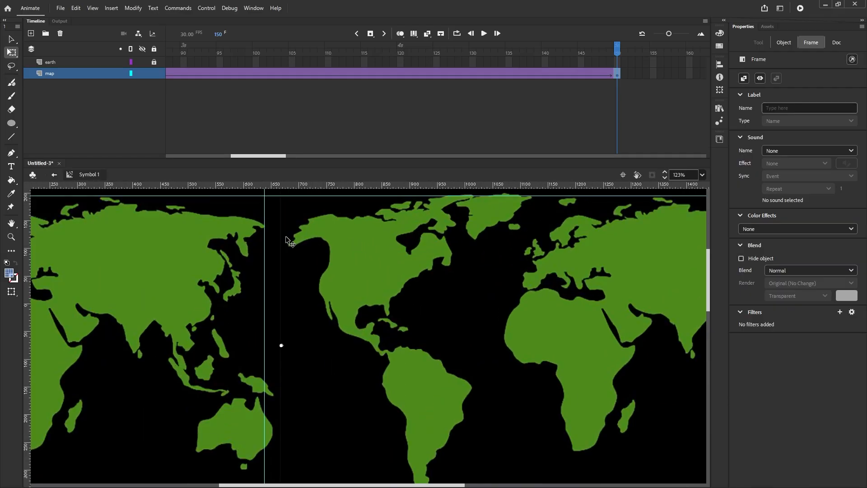
scroll(289, 241, "down", 8)
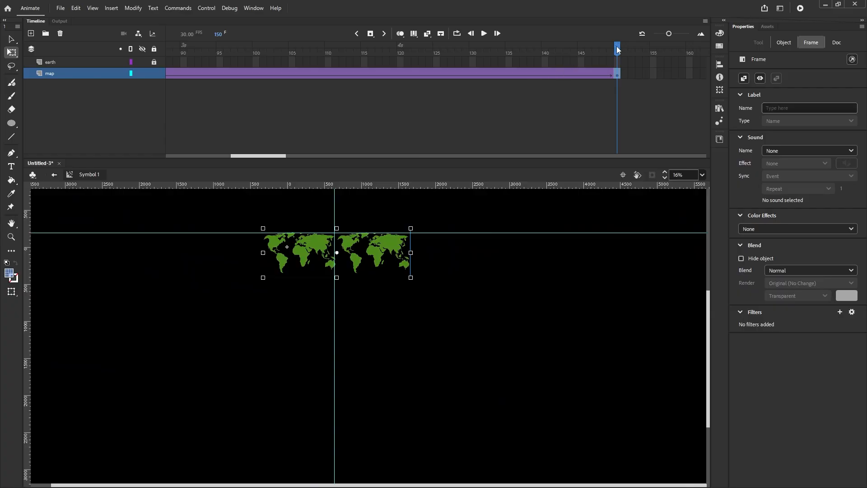
Step: Scrub the animation back to frame 1 and unlock the earth layer
left_click_drag(617, 47, 181, 102)
left_click_drag(263, 122, 155, 97)
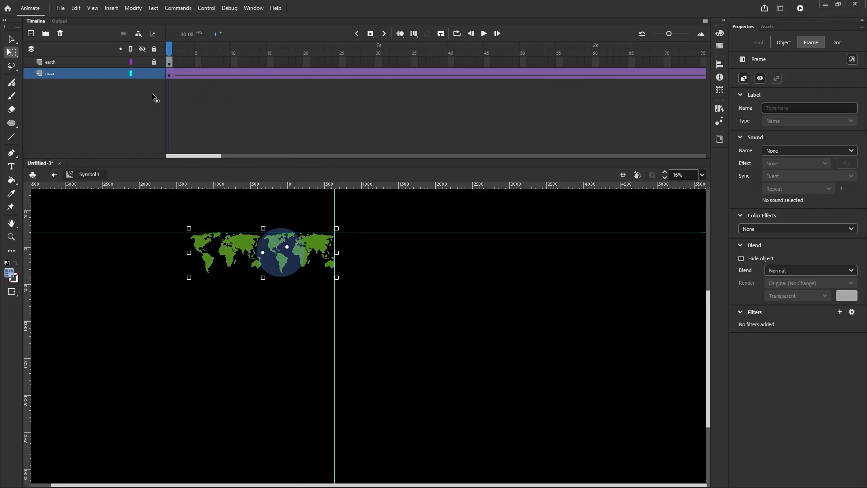
left_click(259, 342)
scroll(319, 314, "down", 2)
left_click(169, 62)
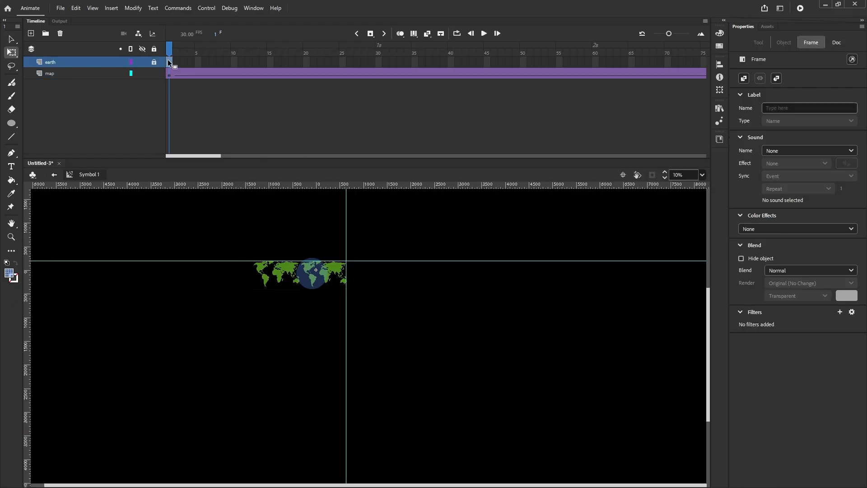
left_click(169, 62)
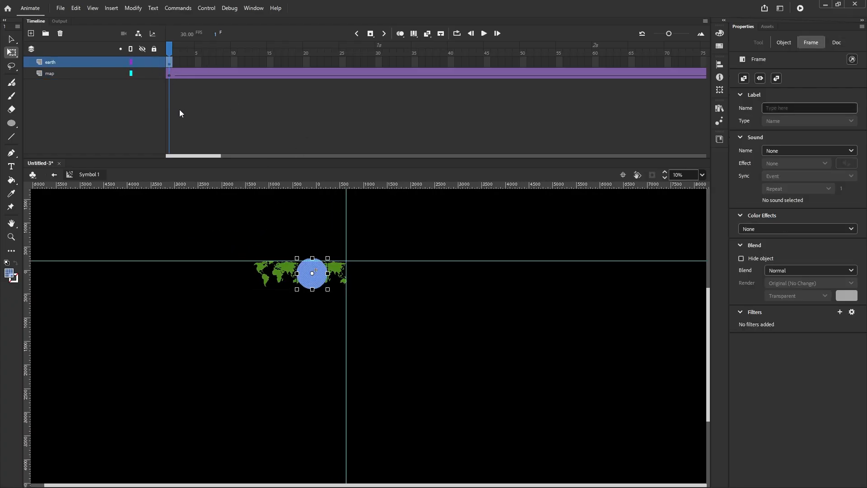
Step: Extend the earth layer to frame 150 by inserting frames
left_click_drag(197, 156, 299, 159)
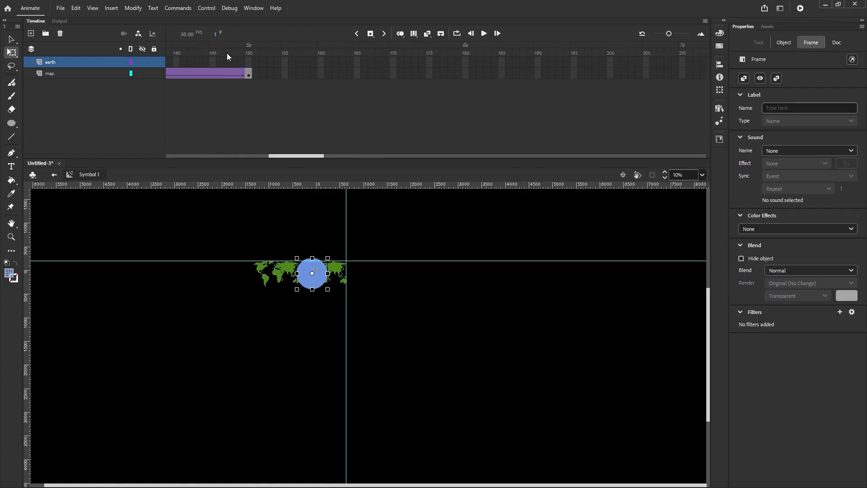
left_click(249, 62)
right_click(248, 62)
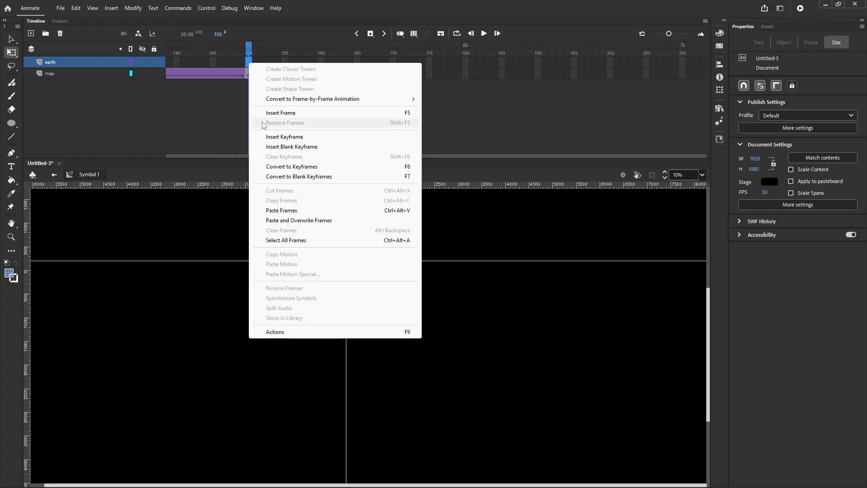
left_click(279, 117)
left_click_drag(302, 157, 153, 153)
left_click(138, 136)
scroll(329, 251, "up", 3)
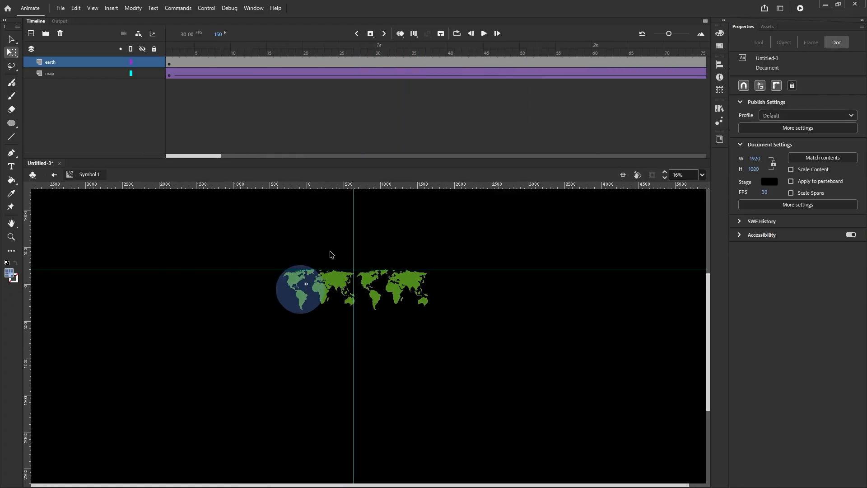
Step: Convert the earth layer into a mask for the map layer
right_click(69, 62)
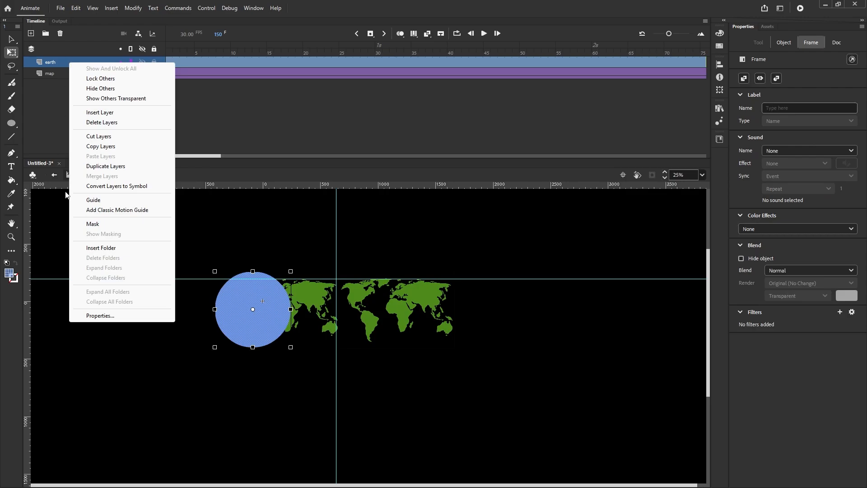
left_click(87, 225)
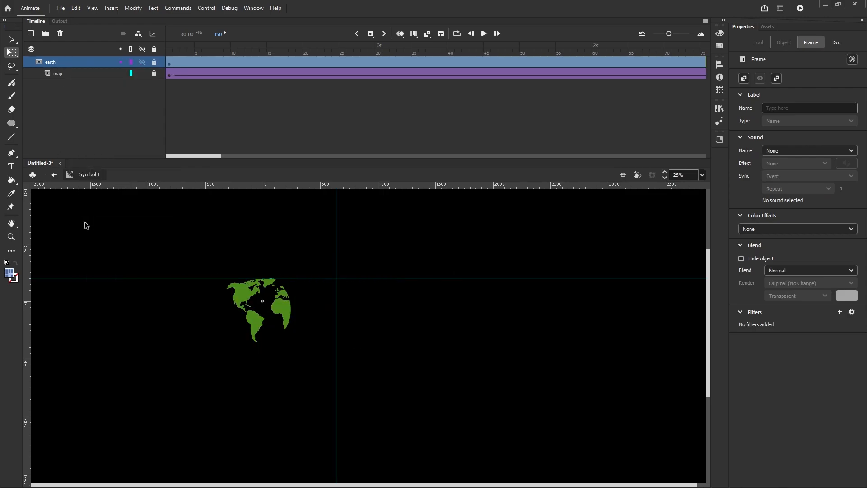
left_click(158, 246)
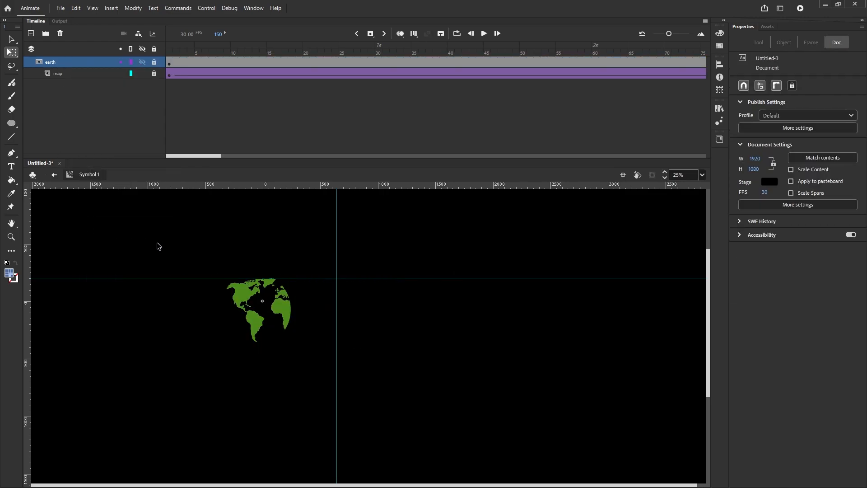
Step: Test the movie, then play the symbol's timeline to check the masked map rotation
left_click(801, 12)
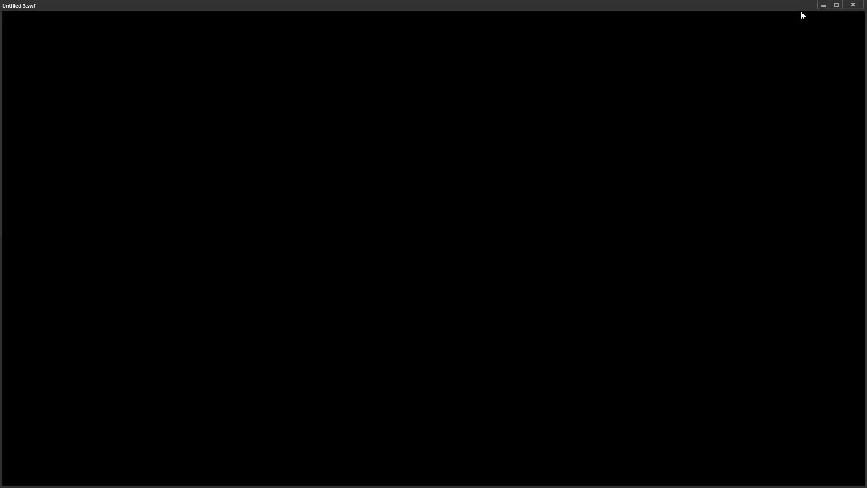
left_click(852, 4)
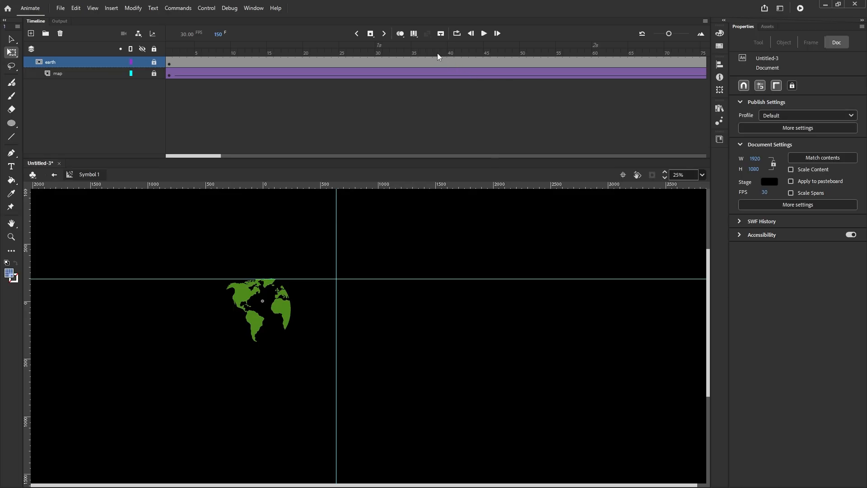
left_click(484, 33)
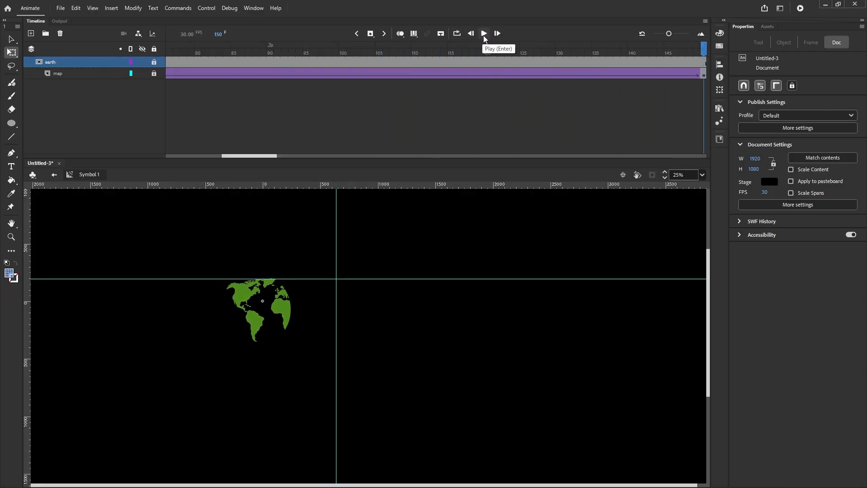
left_click(483, 34)
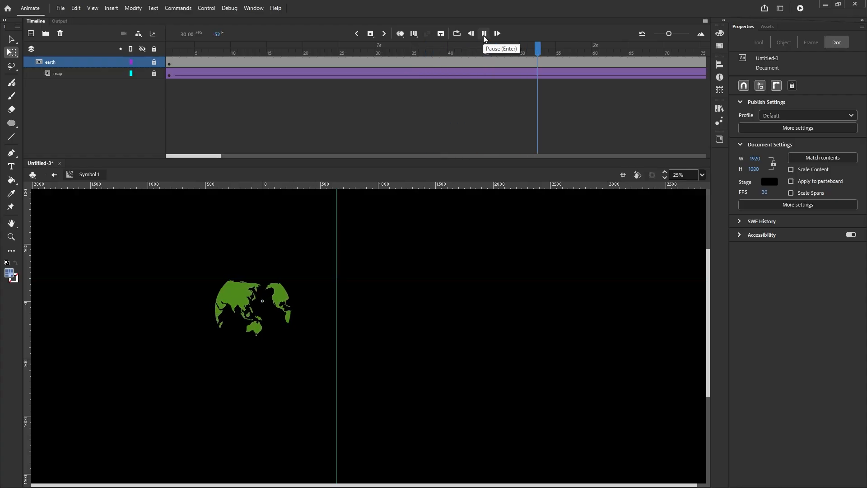
left_click(483, 34)
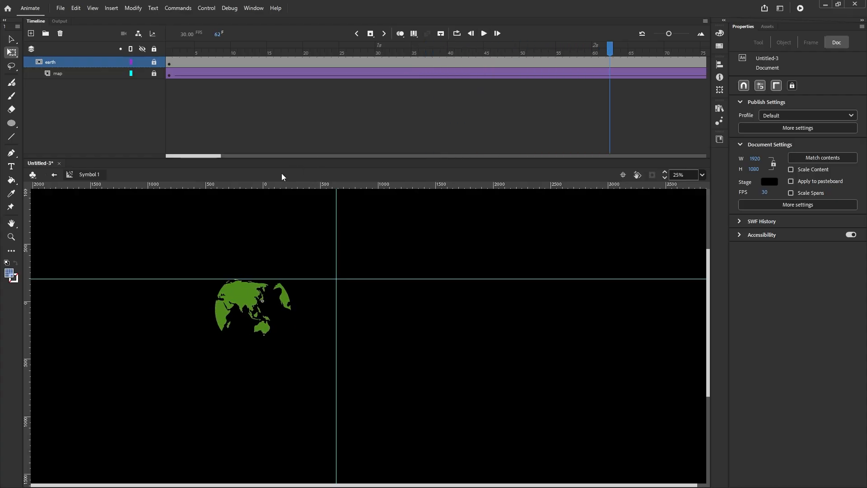
Step: Return to Scene 1 and place an instance of Symbol 1 from the library on the stage in frame 1
left_click(54, 175)
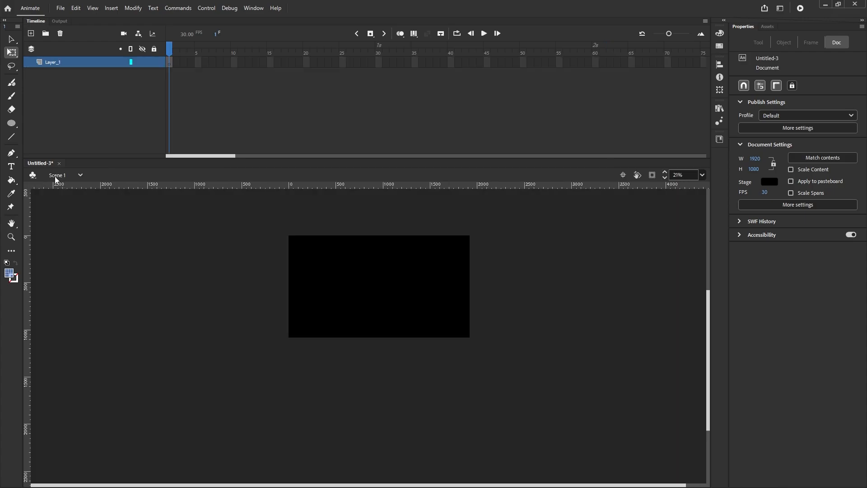
left_click(170, 63)
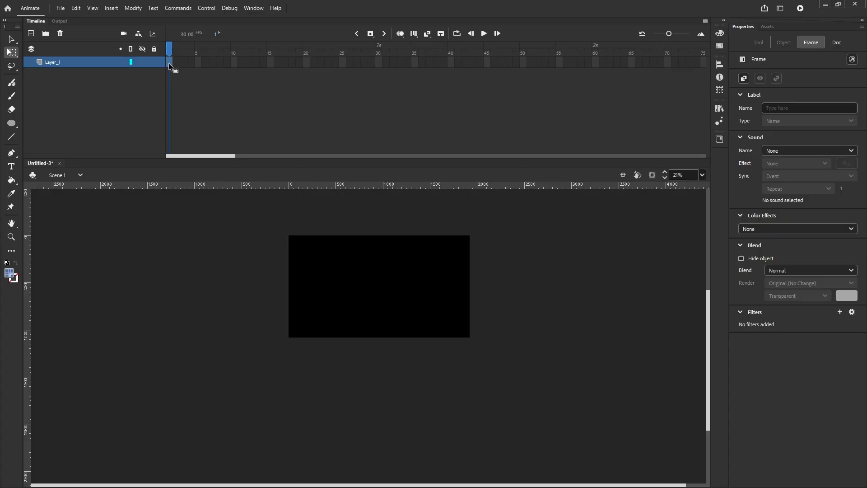
left_click(720, 108)
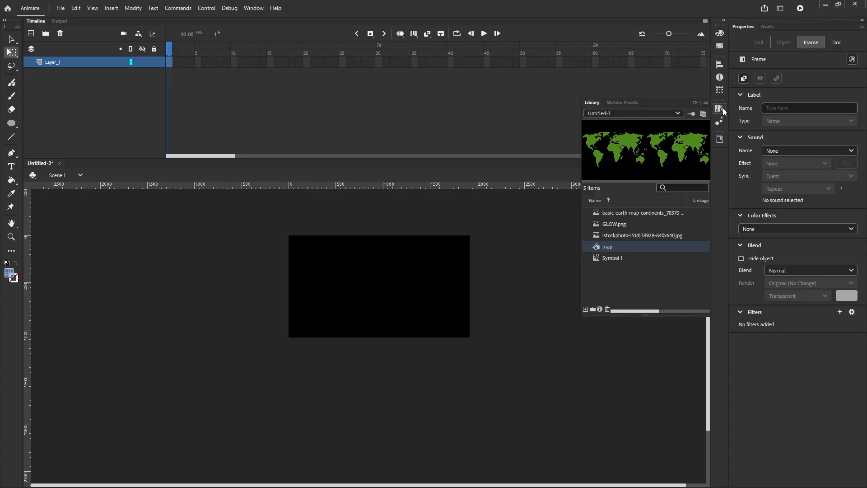
left_click(615, 257)
left_click_drag(615, 258, 371, 282)
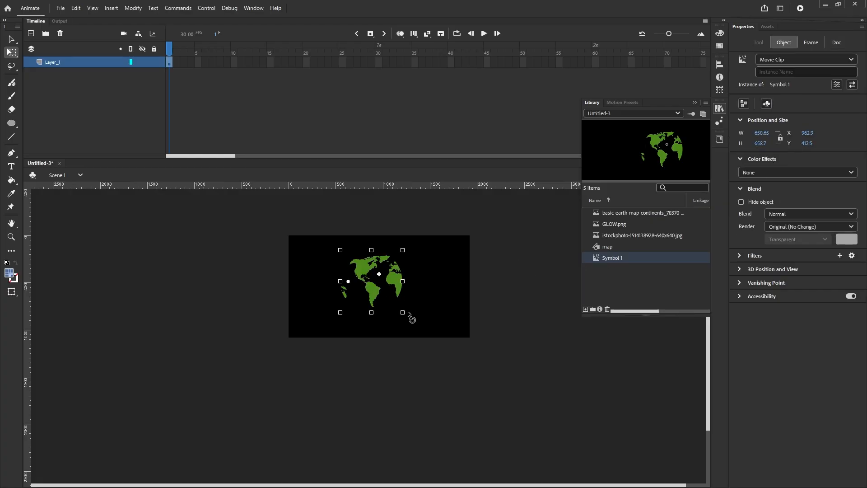
Step: Scale the Symbol 1 instance down to about 494 px wide and test the movie
left_click_drag(403, 313, 398, 304)
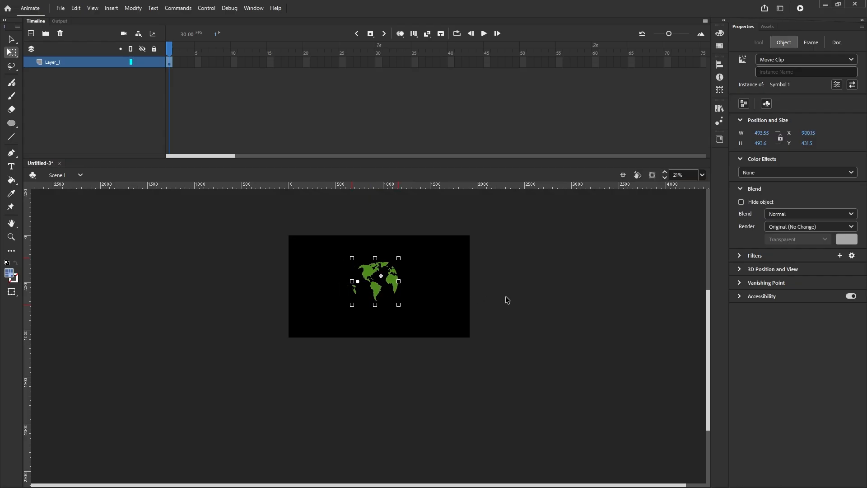
left_click(555, 266)
left_click(800, 9)
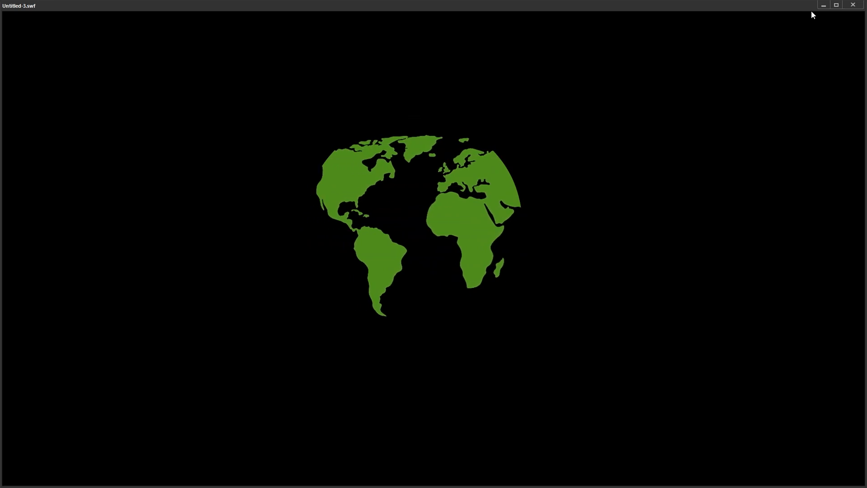
left_click(853, 5)
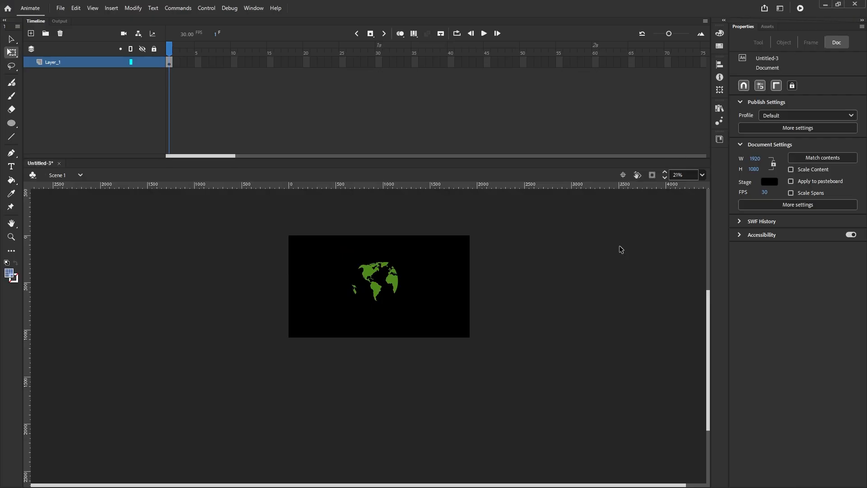
Step: Open the Symbol 1 instance for editing in place and show the start of its timeline
scroll(368, 281, "up", 3)
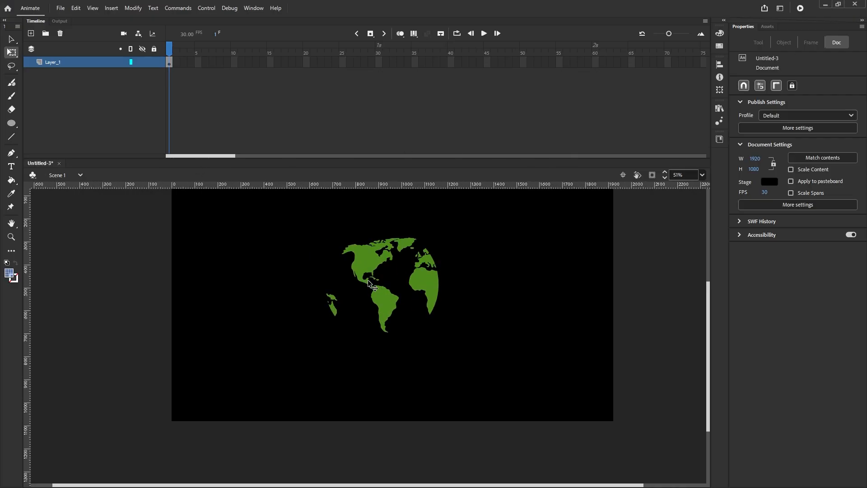
double_click(371, 260)
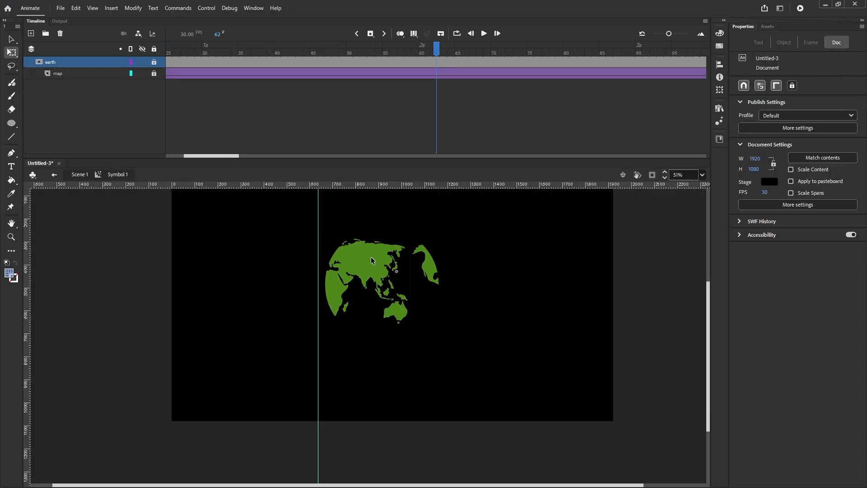
scroll(416, 273, "down", 3)
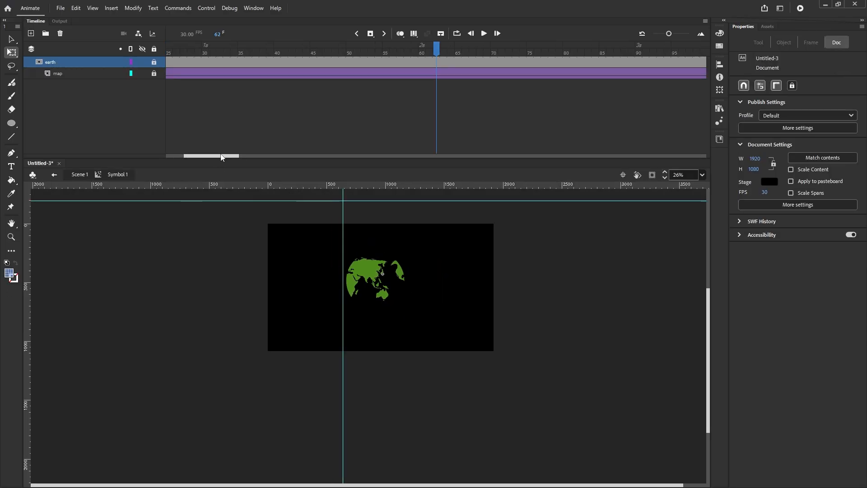
left_click_drag(210, 159, 193, 157)
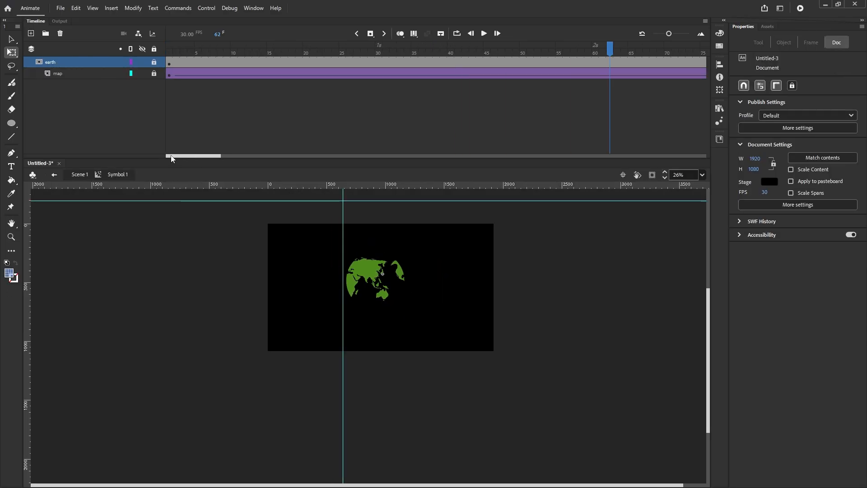
scroll(372, 267, "up", 2)
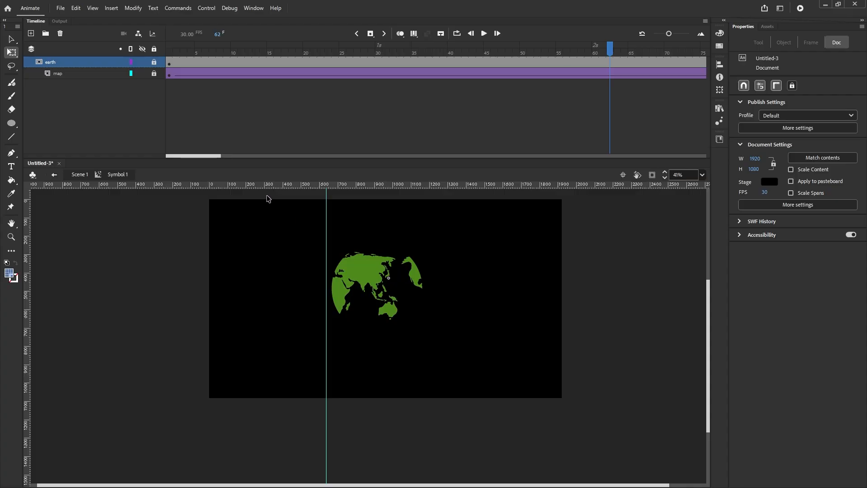
Step: Duplicate the earth mask layer and unlock the copy
right_click(70, 66)
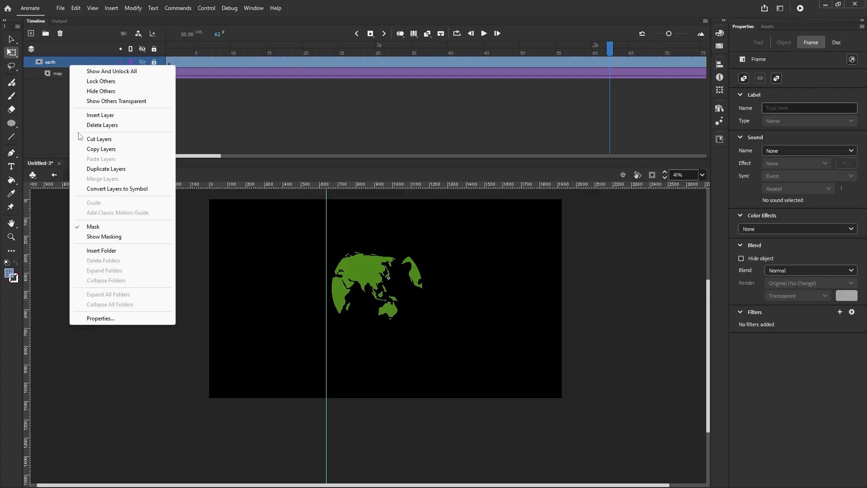
left_click(92, 169)
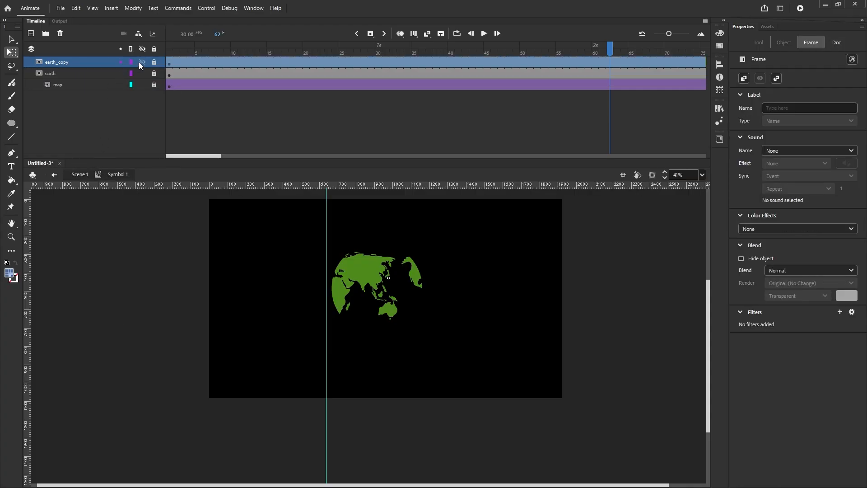
left_click(154, 62)
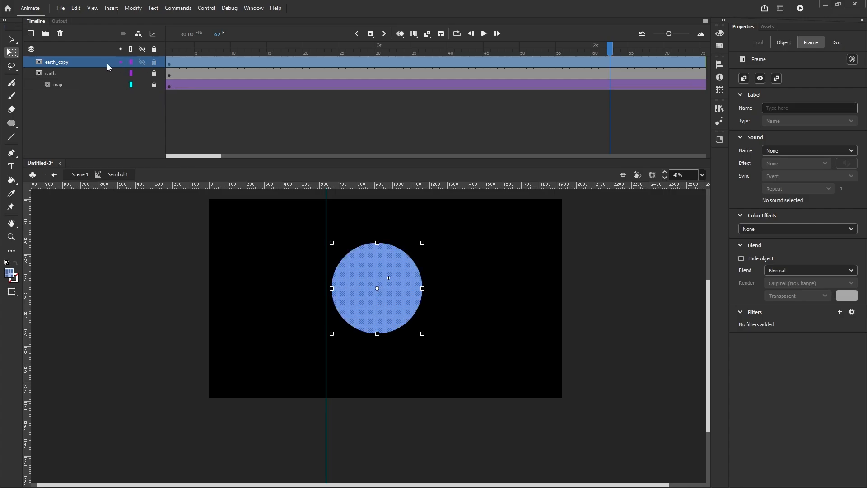
Step: Turn off masking for the earth_copy layer so it becomes a normal layer, and return the playhead to frame 1
right_click(74, 61)
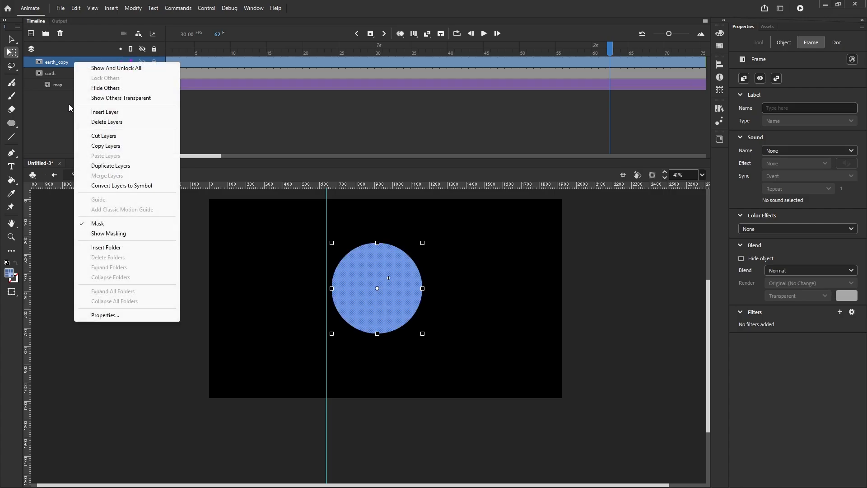
left_click(93, 223)
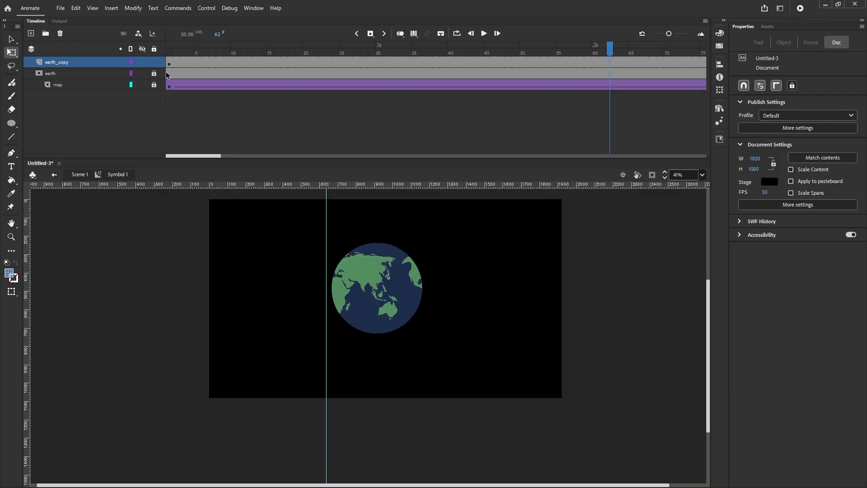
left_click_drag(612, 52, 165, 63)
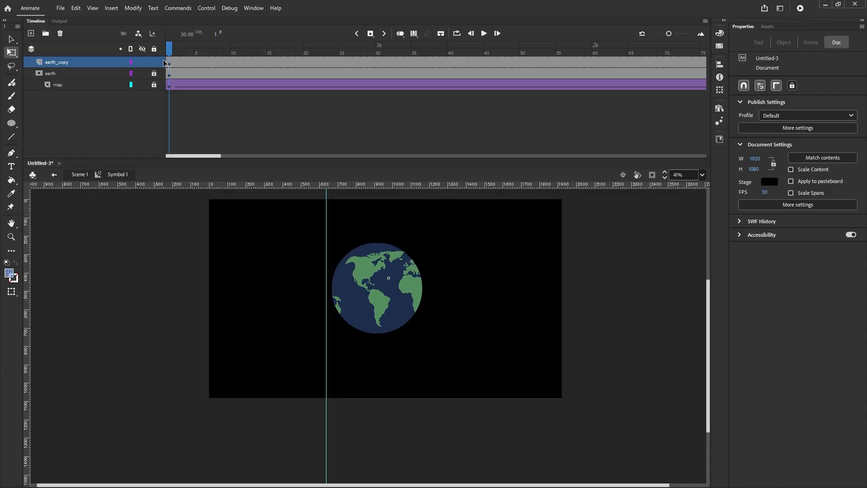
Step: Return to Scene 1 and test the movie to check the globe's rotation, closing the preview when finished
left_click(53, 176)
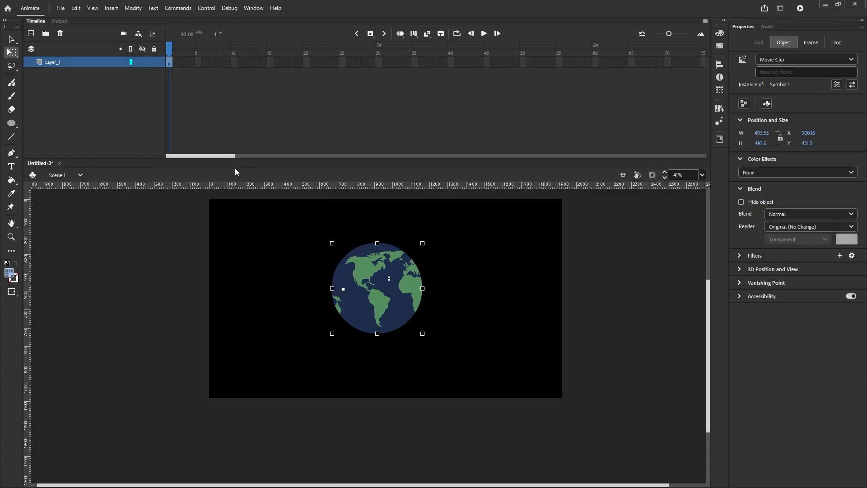
left_click(799, 9)
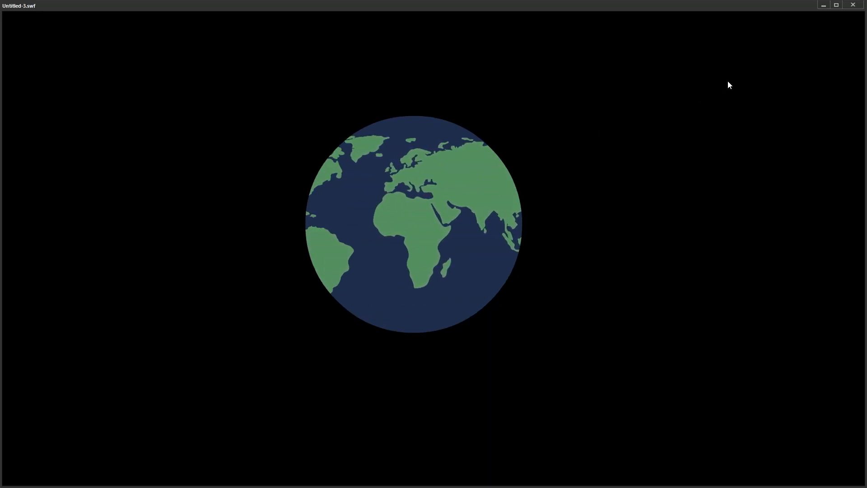
left_click(853, 4)
left_click(576, 244)
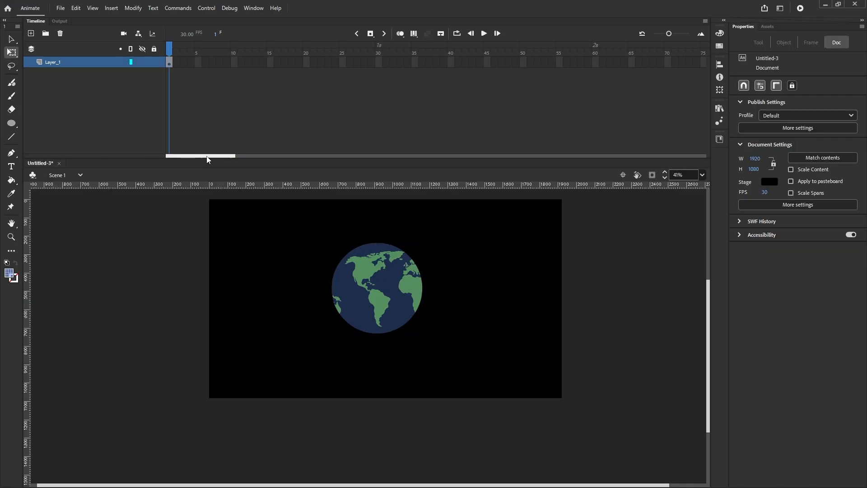
Step: Open the Symbol 1 instance for editing in place and save the document as "new earth rotation"
left_click(374, 305)
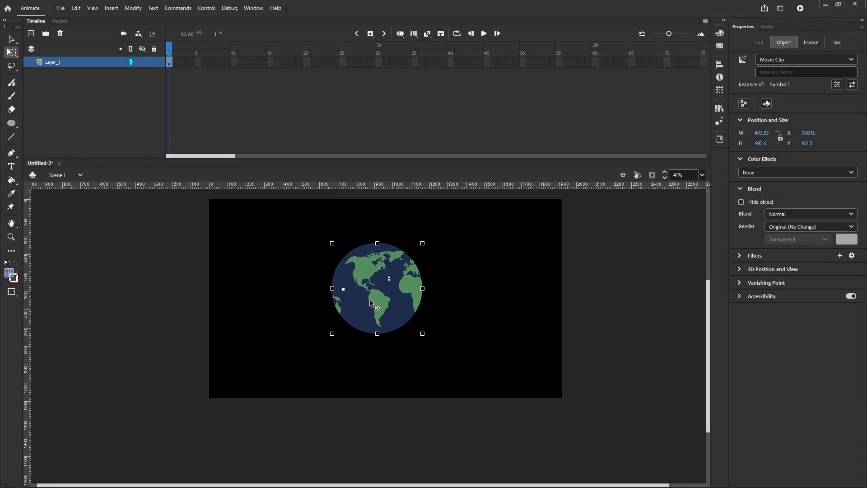
double_click(366, 272)
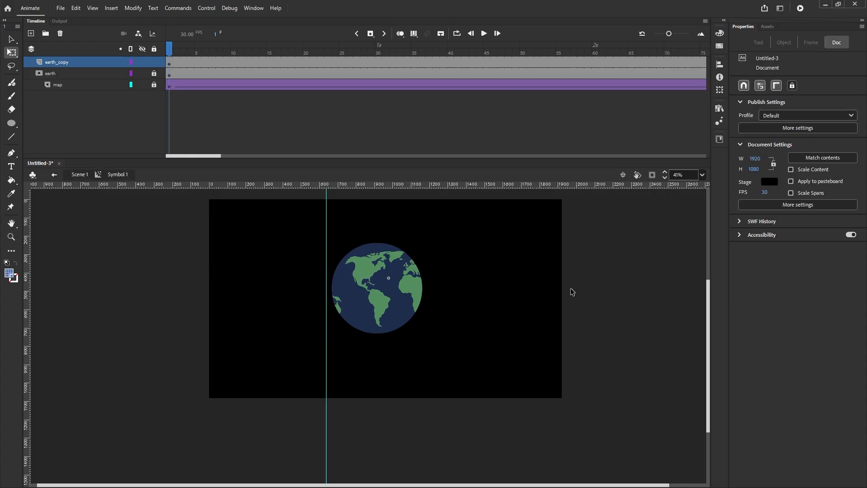
key("ctrl+s")
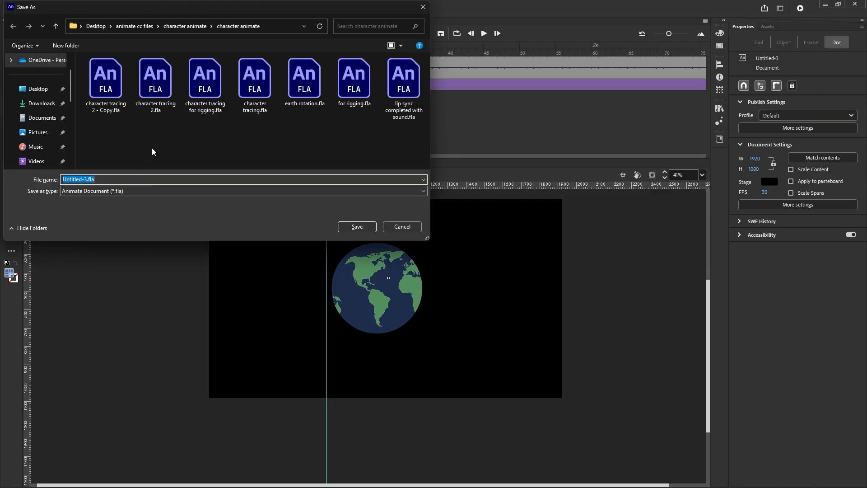
type("new earth rotation")
key("Return")
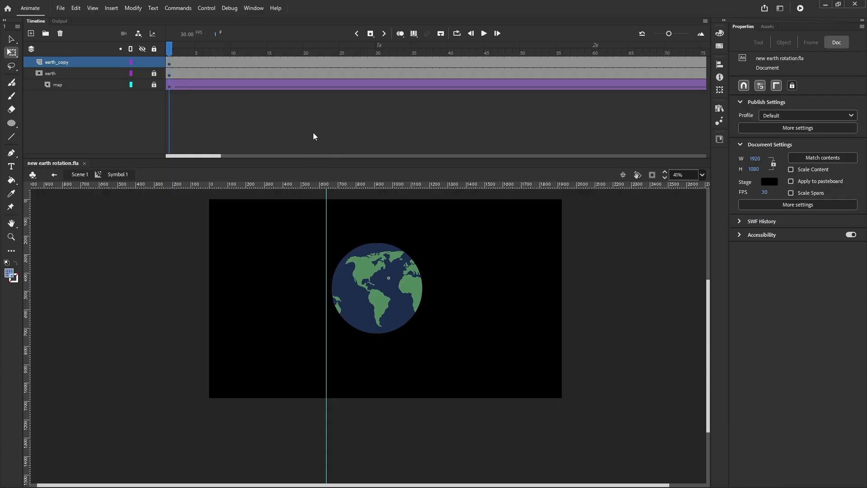
Step: Add a new layer directly above the map layer and copy the map's first keyframe into its frame 1
left_click(72, 85)
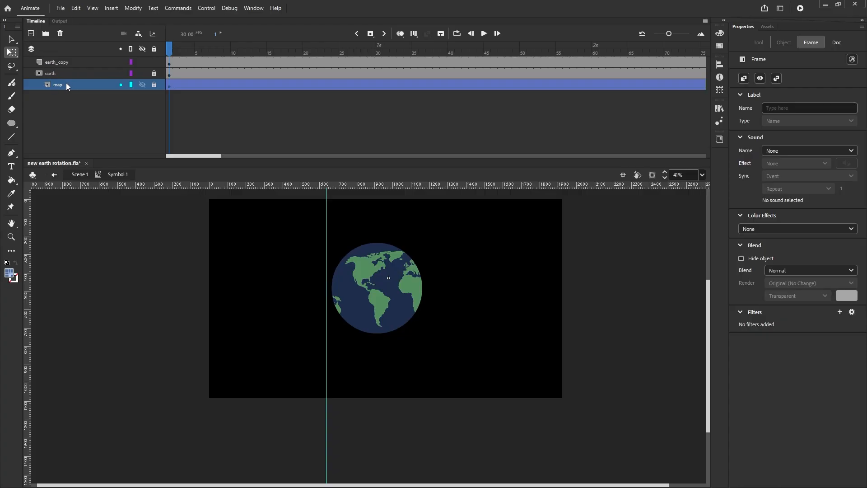
left_click(32, 34)
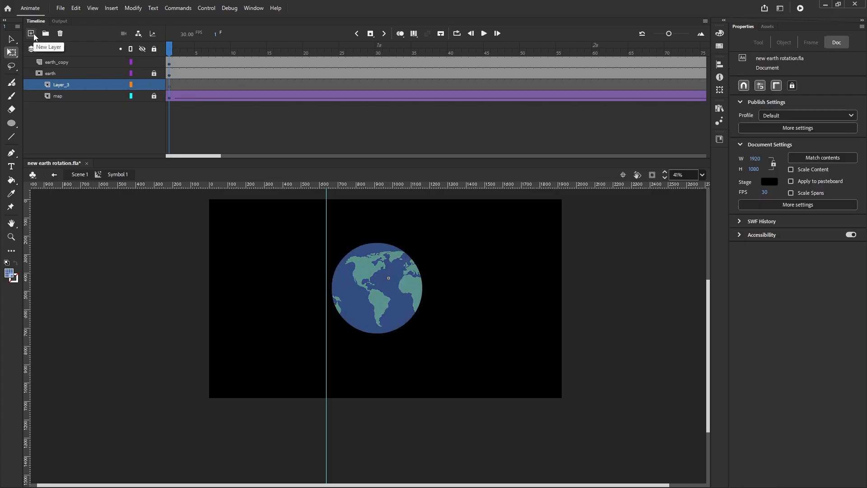
left_click(168, 98)
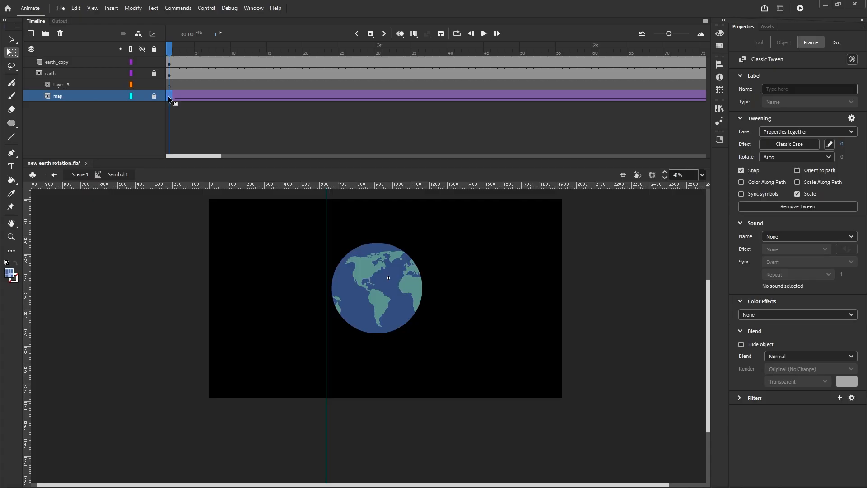
left_click_drag(170, 89, 171, 88)
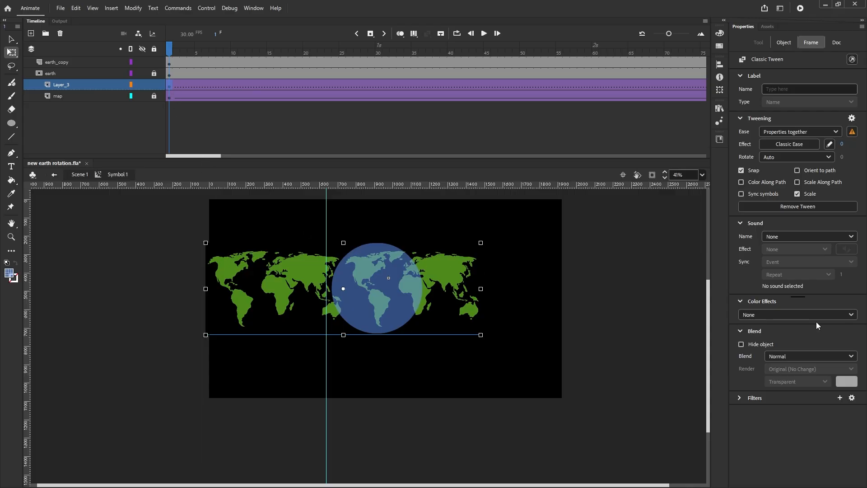
Step: Apply an Alpha color effect of 30% to the first keyframe of the copied map on Layer_3
left_click(844, 316)
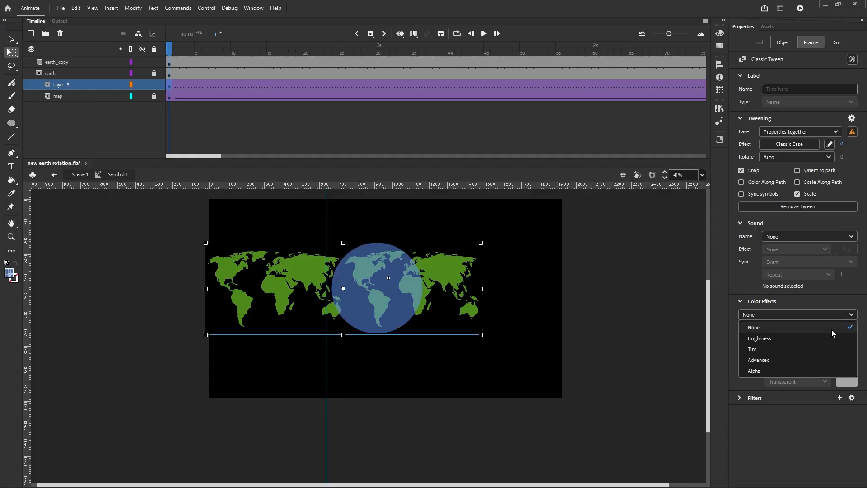
left_click(770, 372)
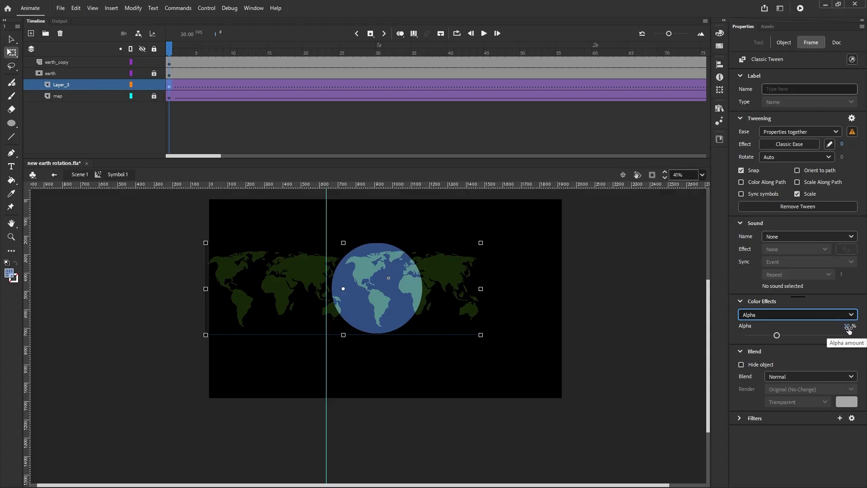
left_click(655, 306)
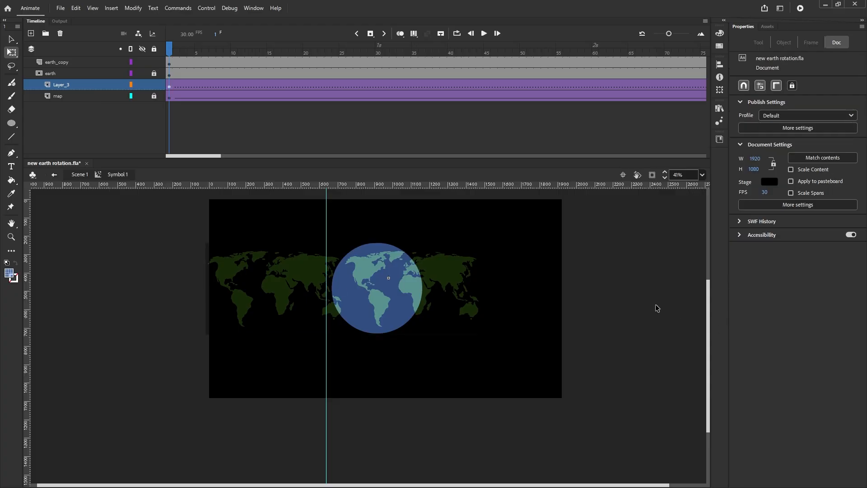
Step: Mirror the copied map in frame 1 of Layer_3 by setting its vertical skew to 180 degrees
left_click(170, 88)
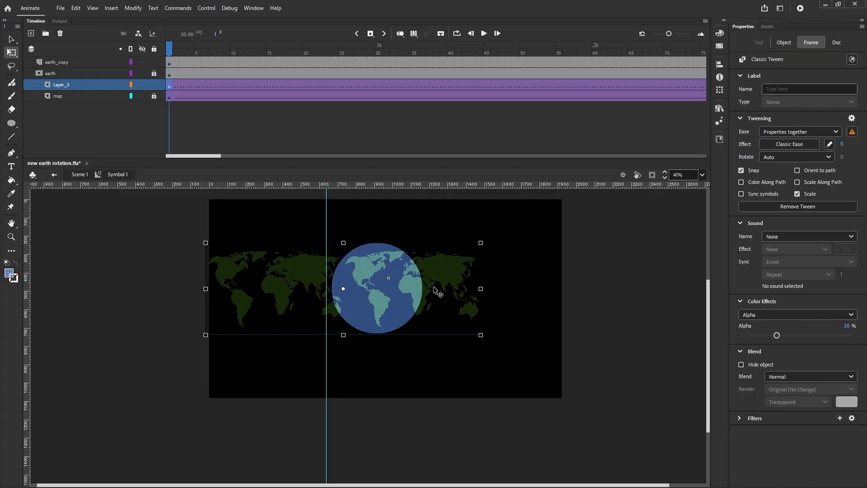
scroll(402, 285, "up", 1)
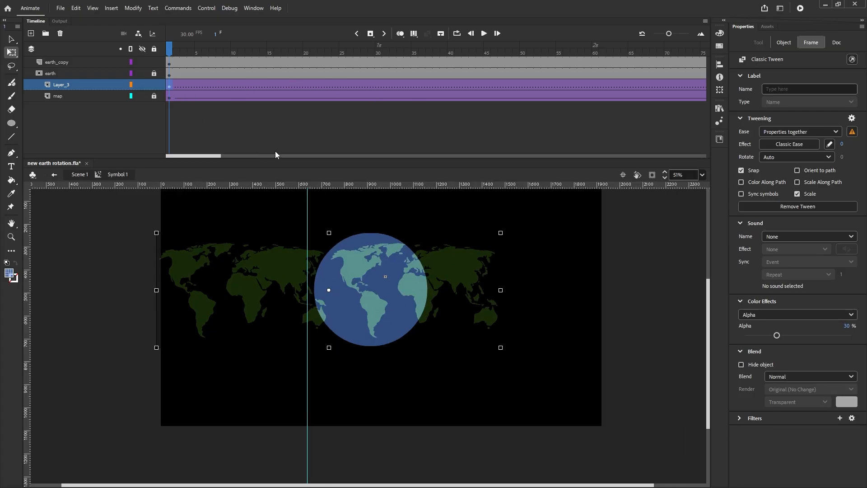
left_click(257, 10)
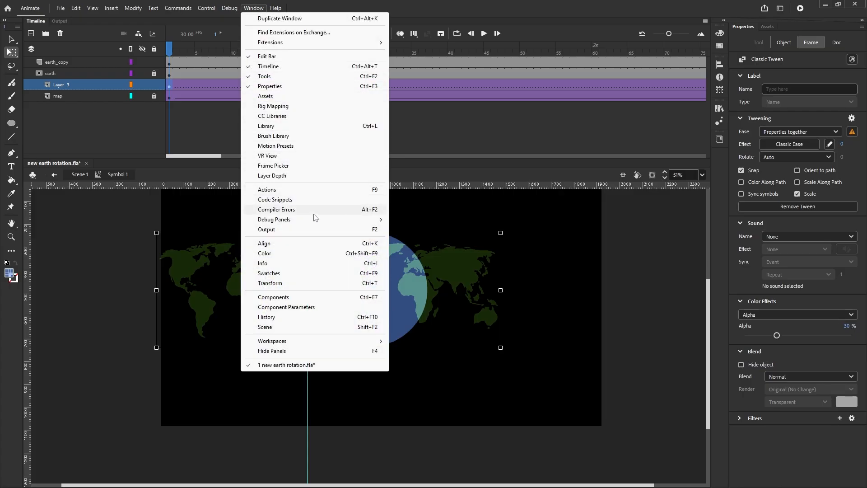
left_click(372, 284)
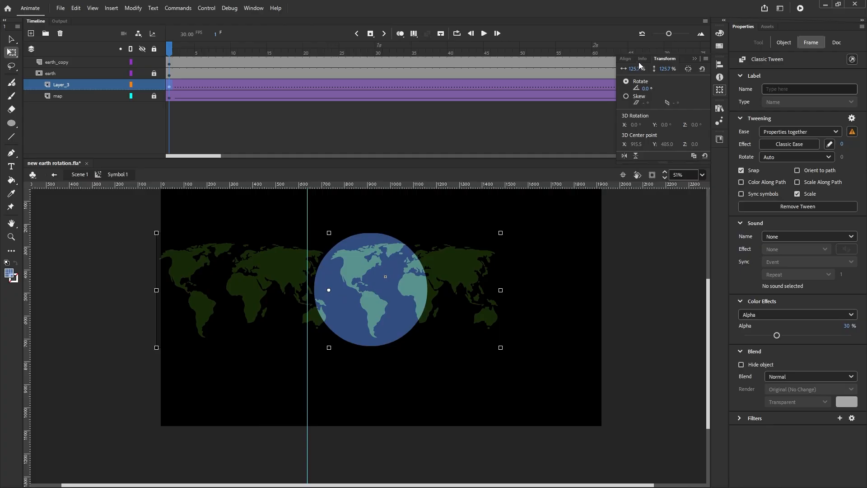
left_click(626, 97)
left_click(676, 104)
type("180")
key("Return")
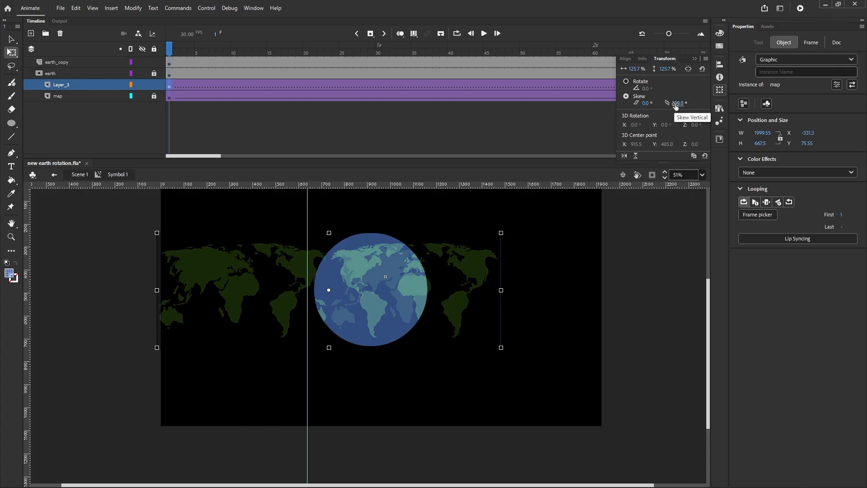
left_click(598, 266)
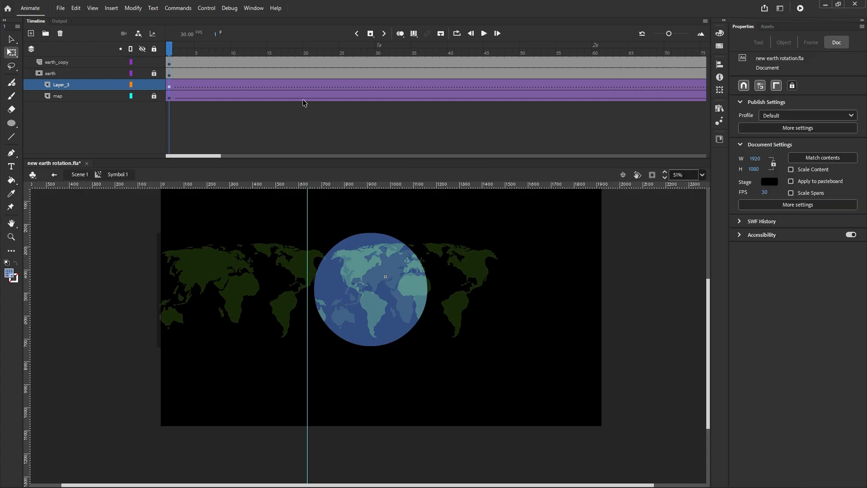
Step: Insert a keyframe at frame 150 of Layer_3 to complete the mirrored map's classic tween
left_click_drag(170, 52, 171, 89)
left_click(169, 87)
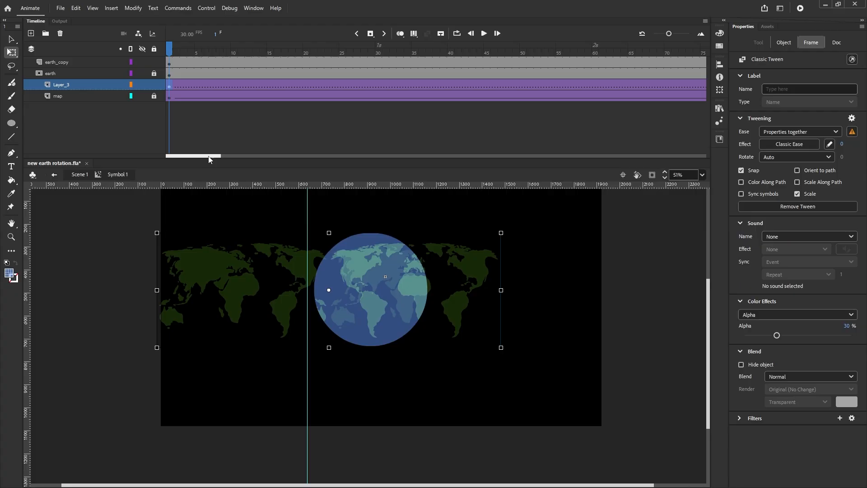
left_click_drag(210, 155, 286, 156)
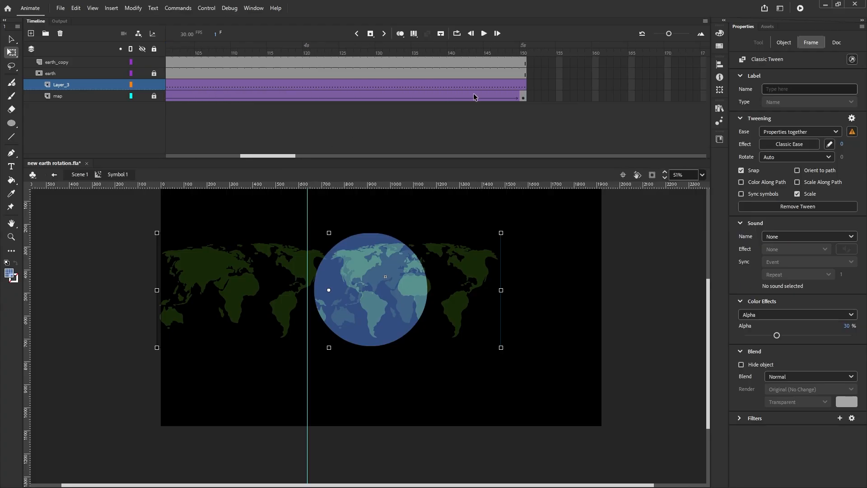
left_click(524, 85)
right_click(525, 86)
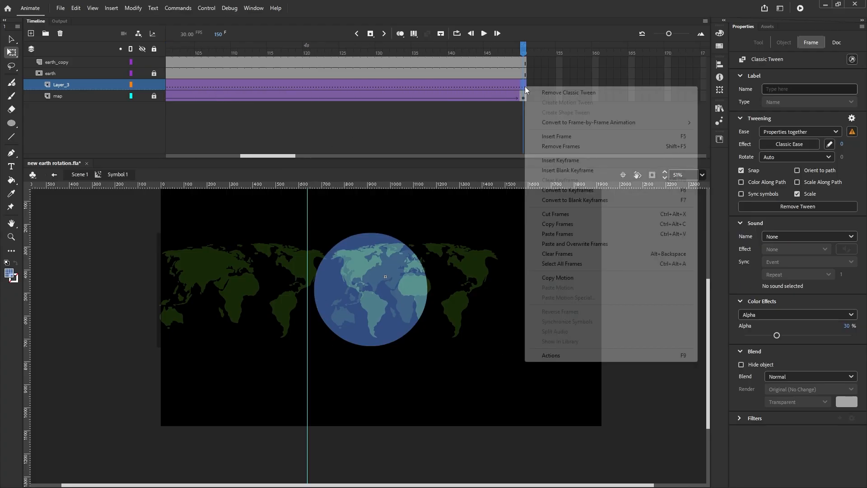
left_click(554, 160)
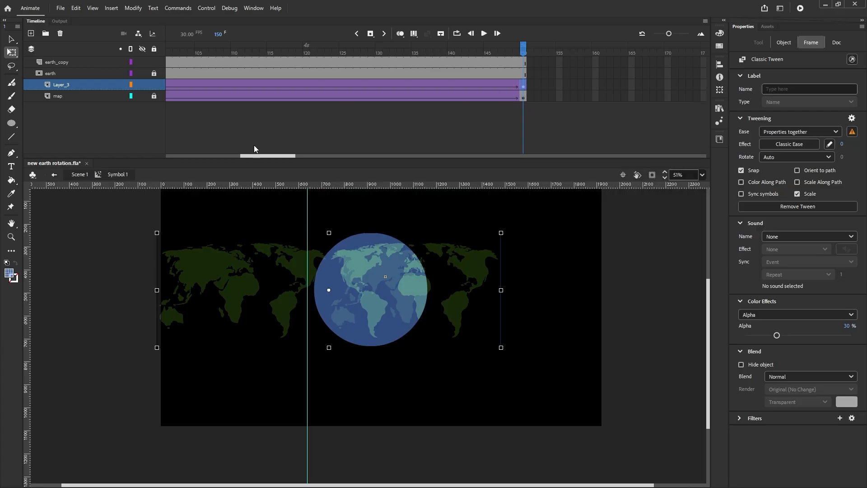
Step: Select the first keyframe of Layer_3 and hide the original map layer
left_click_drag(286, 157, 180, 140)
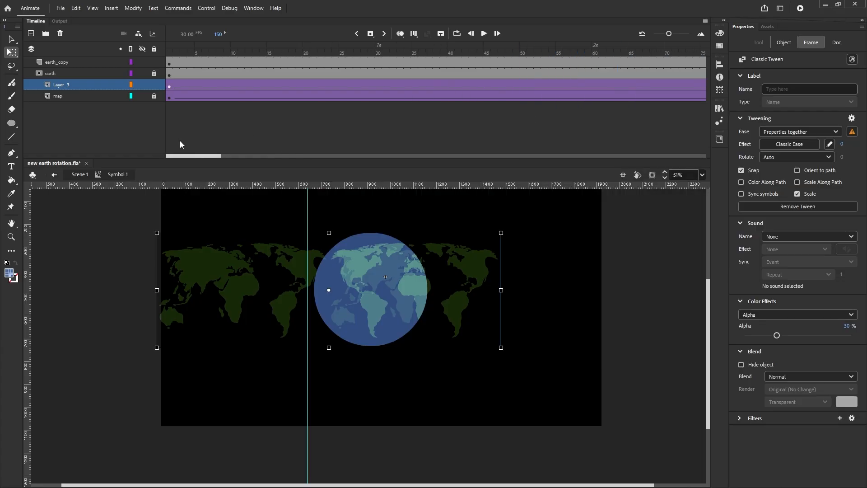
left_click(170, 87)
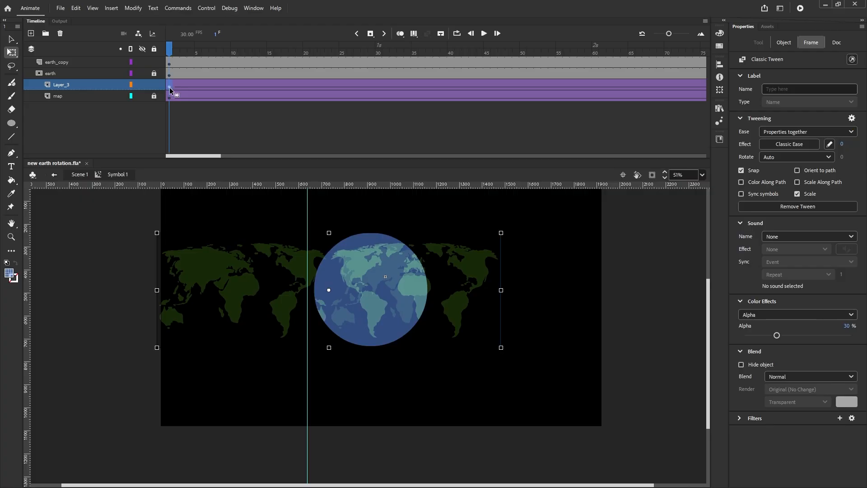
left_click(143, 97)
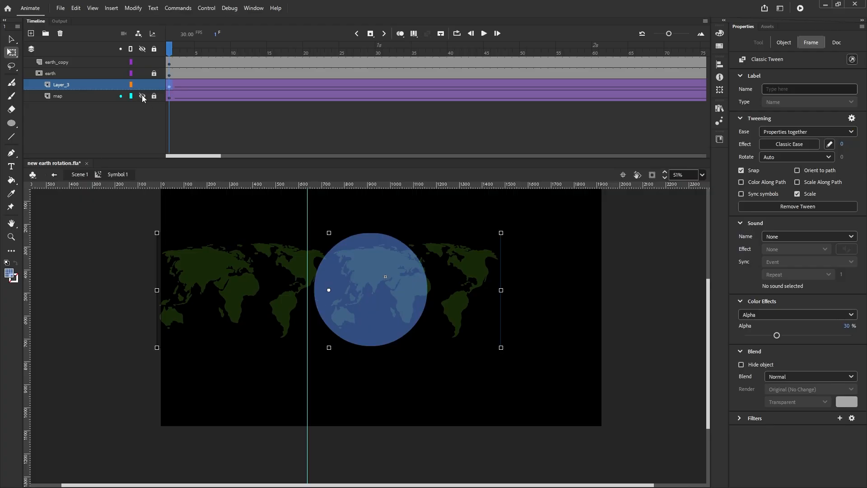
Step: Move the mirrored map right in frame 1 of Layer_3 until Africa and the Americas lie over the globe
scroll(266, 312, "up", 1)
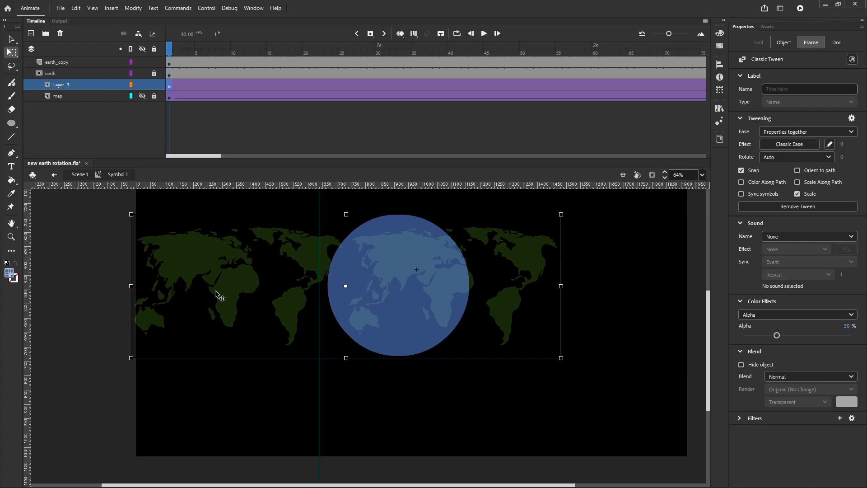
scroll(214, 294, "up", 2)
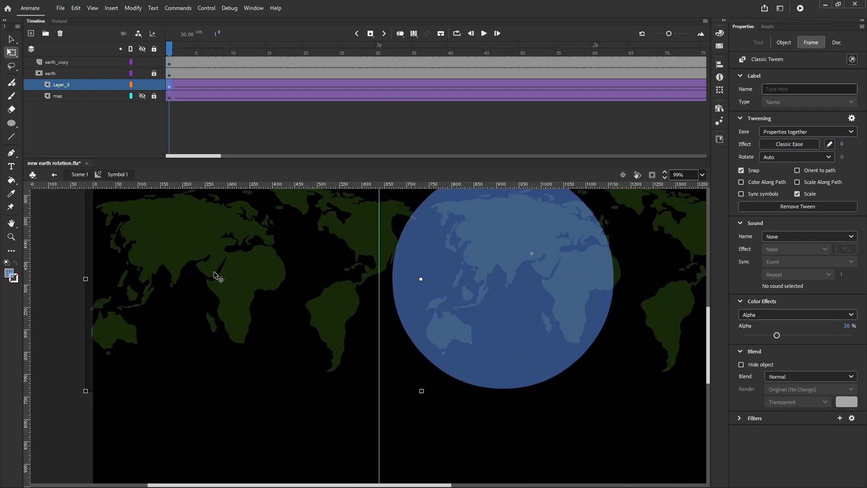
scroll(222, 276, "down", 2)
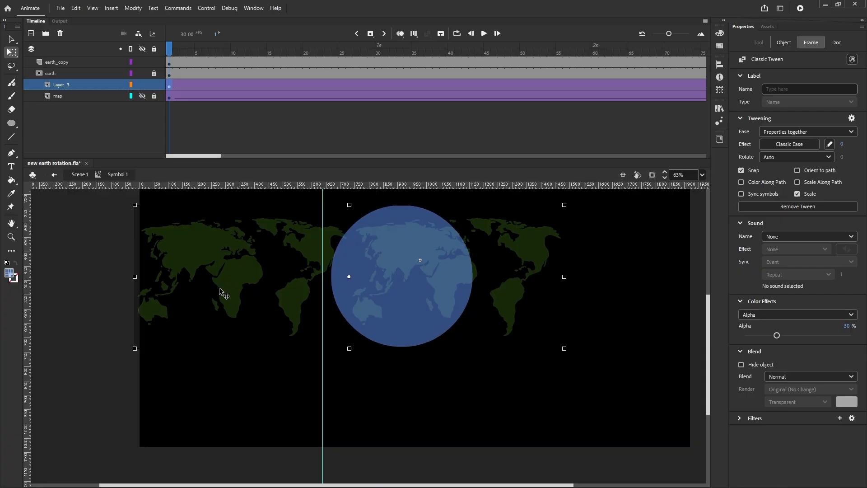
scroll(219, 288, "up", 2)
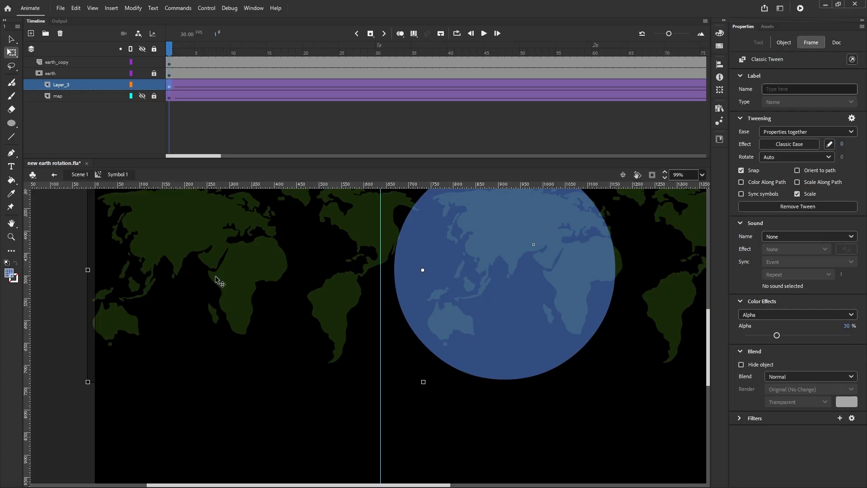
key("shift+Left")
key("shift+Right")
key("shift+Right")
key("shift+Right")
key("shift+Right")
key("shift+Right")
key("shift+Right")
key("shift+Right")
key("shift+Right")
key("shift+Right")
key("shift+Right")
key("shift+Right")
key("shift+Right")
key("shift+Right")
key("shift+Right")
key("shift+Right")
key("shift+Right")
key("shift+Right")
key("shift+Right")
key("shift+Right")
key("shift+Right")
key("shift+Right")
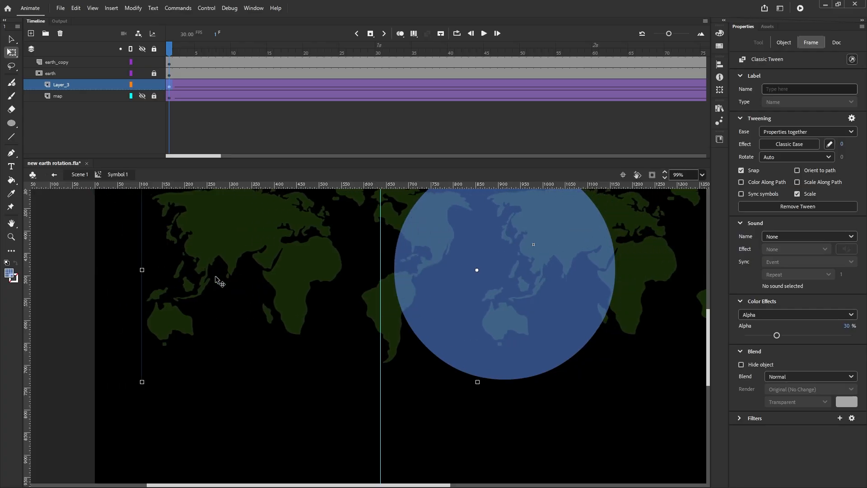
key("shift+Right")
key("shift+Right")
key("shift+Right")
key("shift+Right")
key("shift+Right")
key("shift+Right")
key("shift+Right")
key("shift+Right")
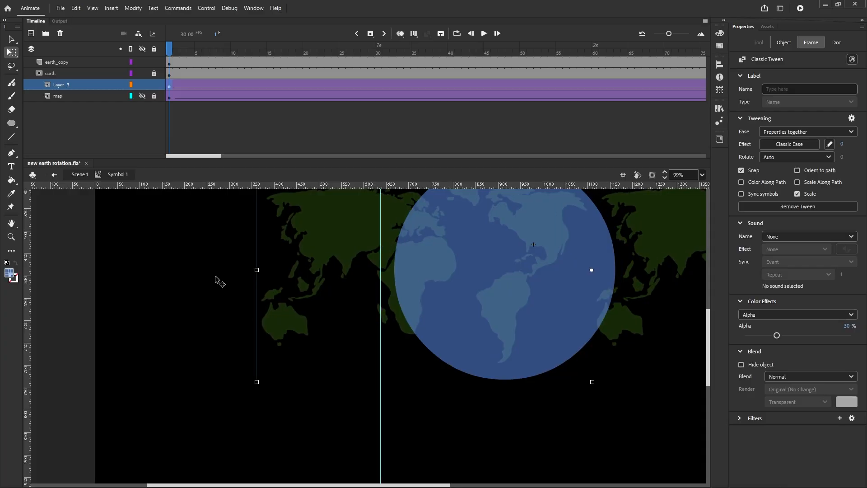
key("shift+Right")
key("shift+Right")
key("shift+Right")
key("shift+Right")
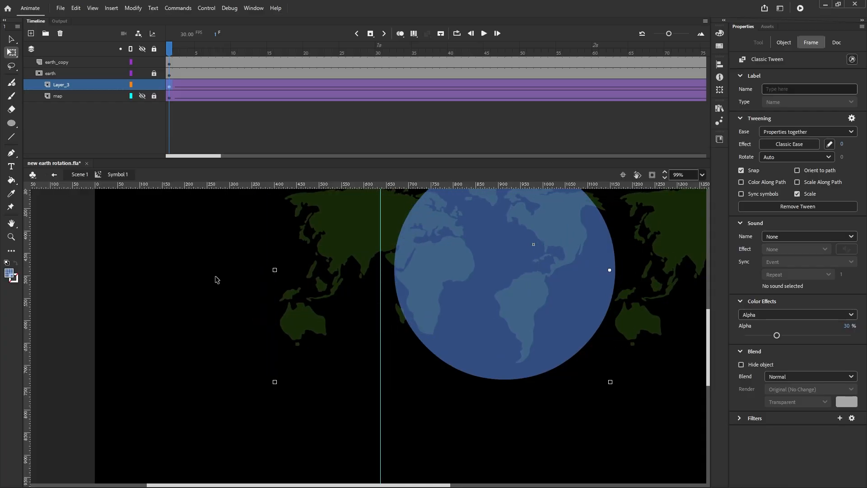
Step: Nudge the mirrored map slightly left in frame 1 so Africa's eastern tip meets the globe's left edge
scroll(400, 270, "up", 5)
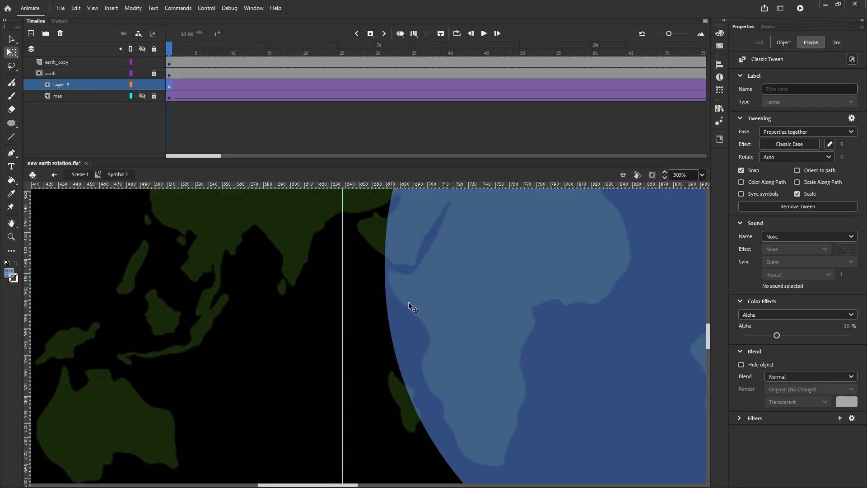
key("Left")
key("Left")
key("Left")
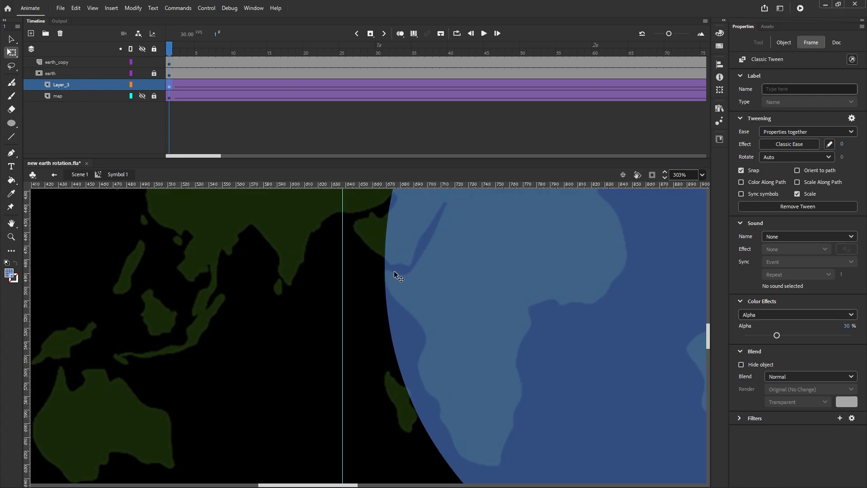
scroll(384, 284, "down", 5)
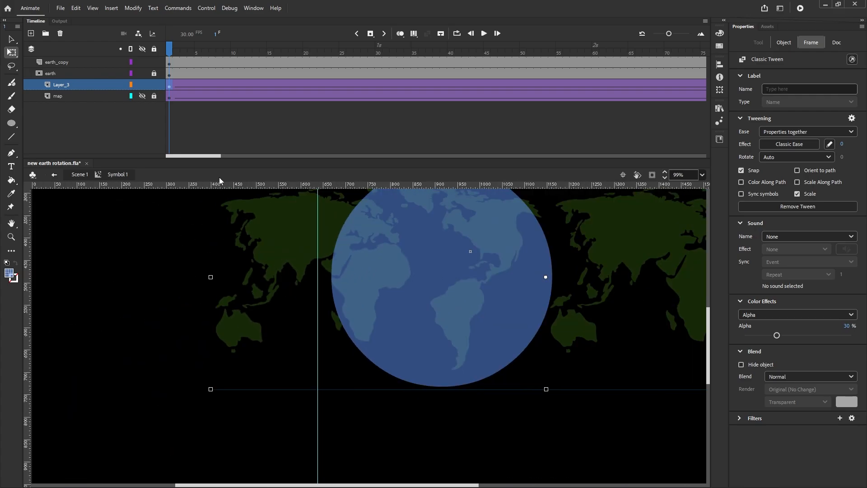
Step: At frame 150 of Layer_3, move the mirrored map left until its second Africa and Americas lie over the globe
left_click_drag(219, 156, 261, 162)
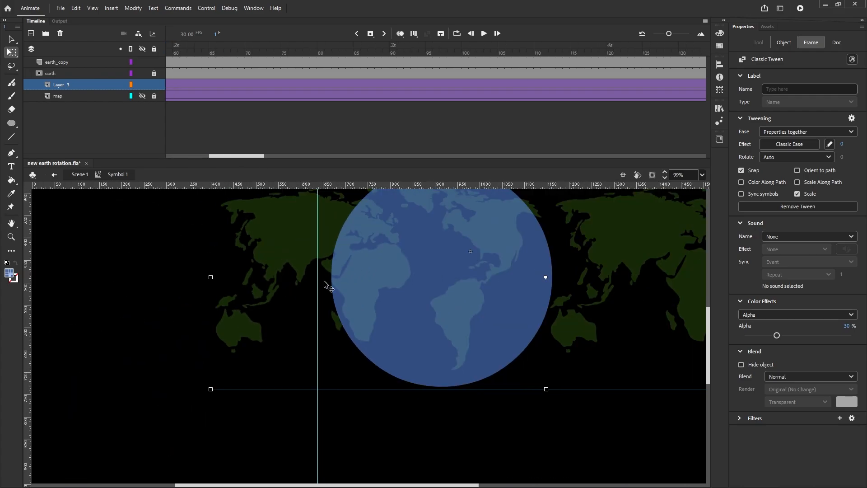
scroll(323, 281, "down", 2)
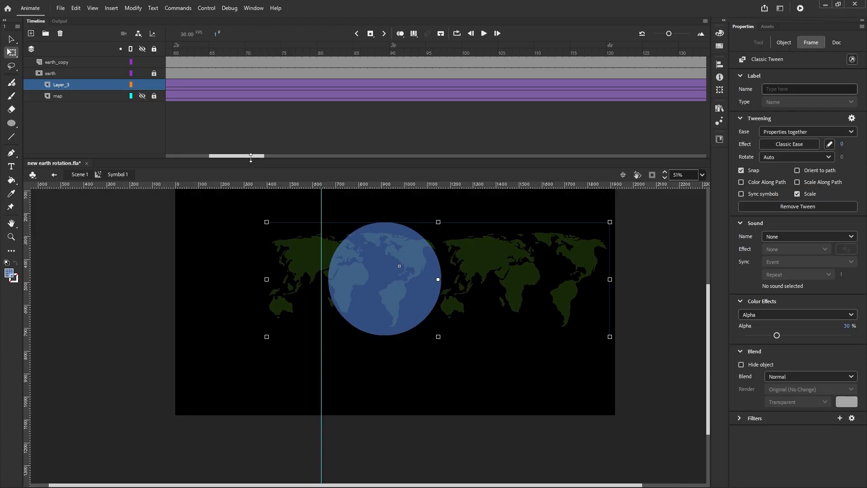
left_click_drag(258, 158, 294, 162)
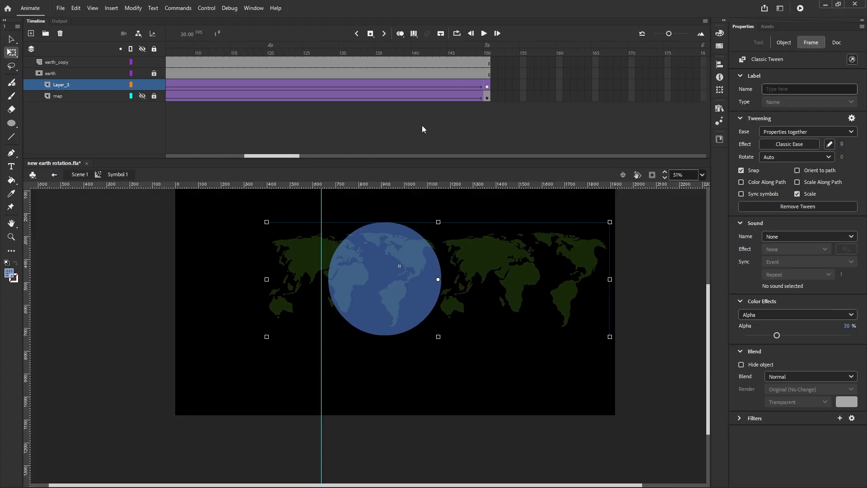
left_click(488, 87)
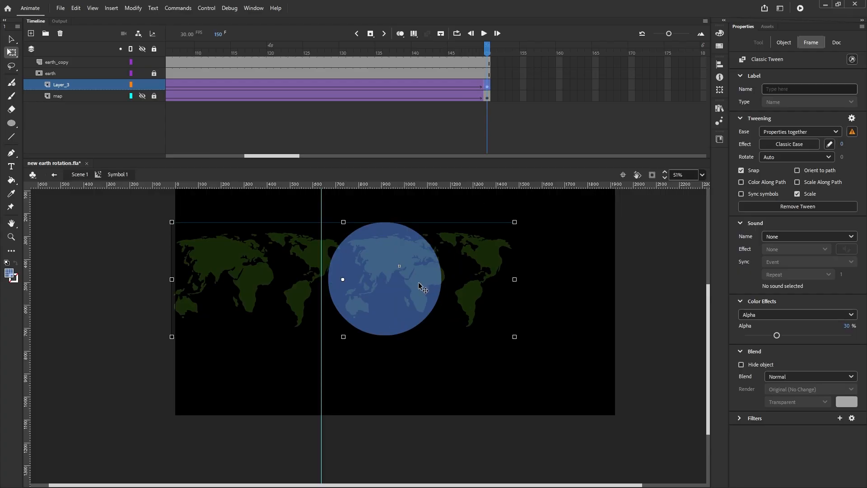
scroll(418, 284, "up", 3)
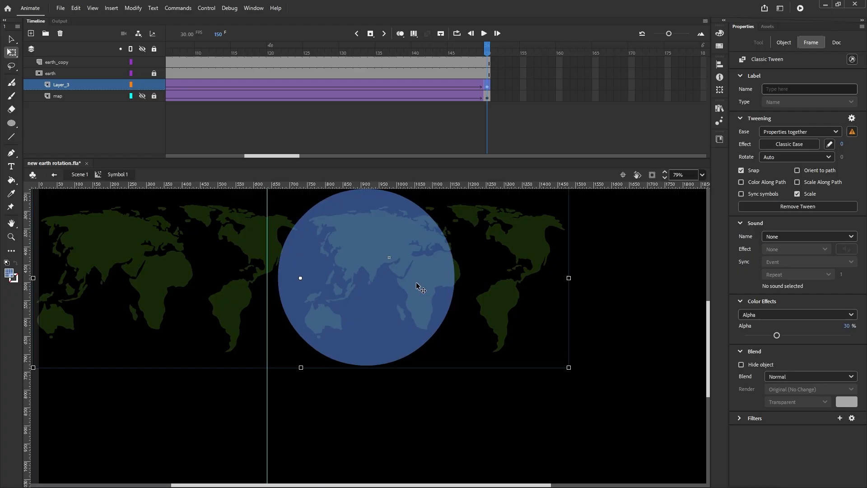
key("shift+Left")
key("shift+Left")
key("shift+Left")
key("shift+Left")
key("shift+Left")
key("shift+Left")
key("shift+Left")
key("shift+Left")
key("shift+Left")
key("shift+Left")
key("shift+Left")
key("shift+Left")
key("shift+Left")
key("shift+Left")
key("shift+Left")
key("shift+Left")
key("shift+Left")
key("shift+Left")
key("shift+Left")
key("shift+Left")
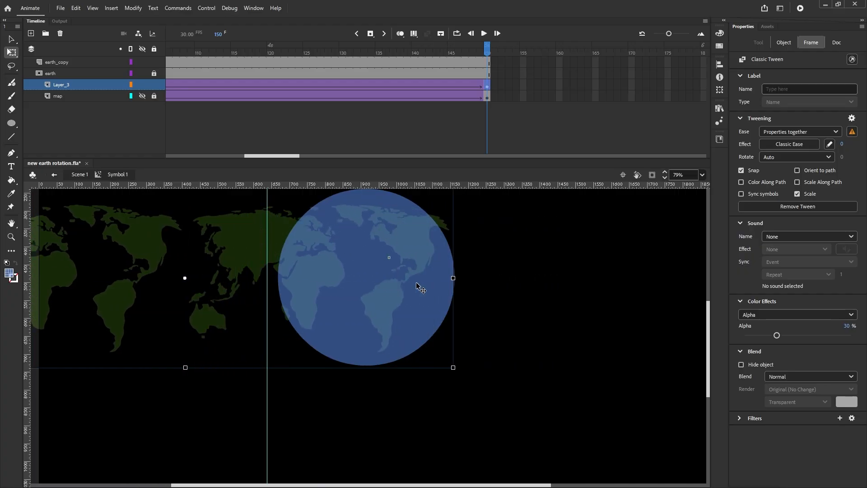
key("shift+Left")
key("shift+Left")
Step: Nudge the mirrored map right in frame 150 so Africa's eastern tip meets the globe's edge as in frame 1
scroll(273, 274, "up", 6)
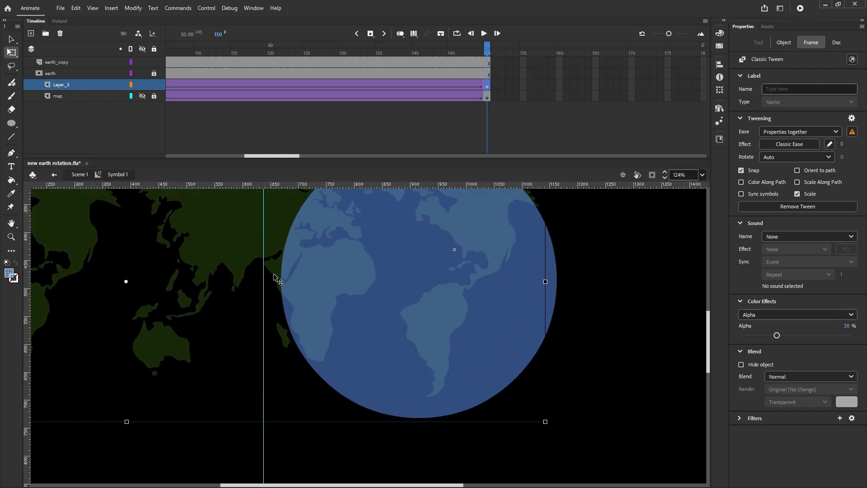
key("Right")
key("Right")
key("Right")
key("Right")
key("Right")
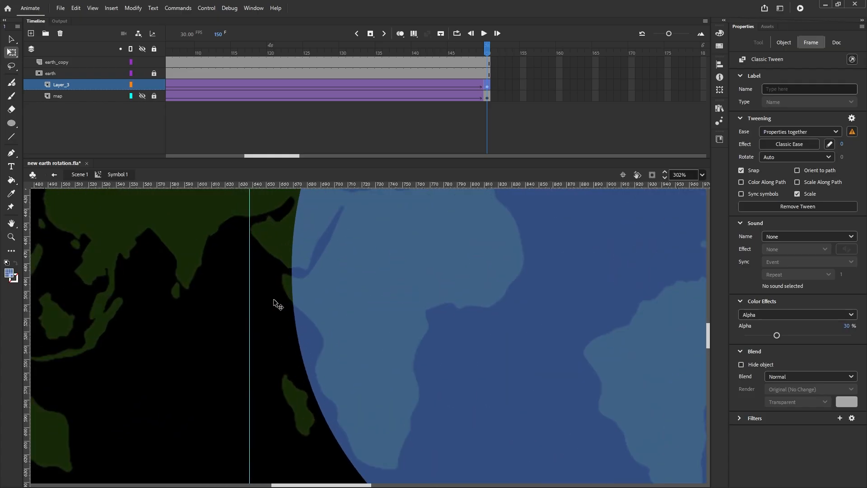
key("Right")
key("Right")
key("Right")
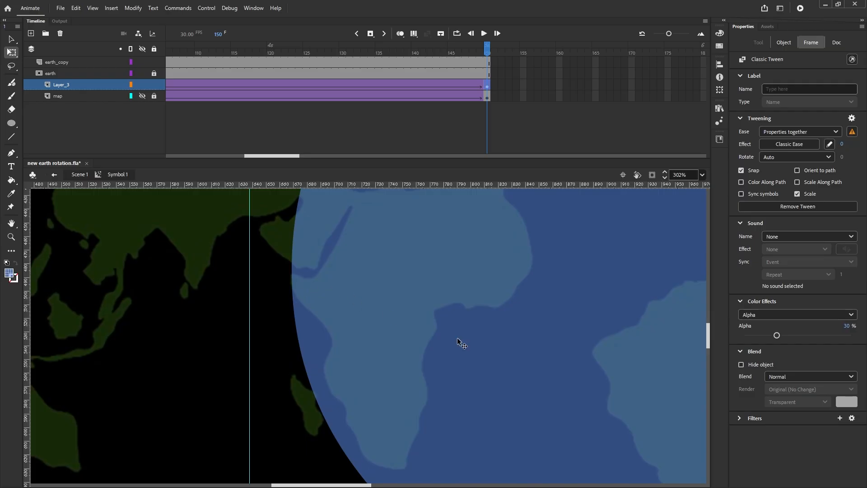
Step: Compare the mirrored map's position at the end of the tween with its position in the opening frames
scroll(459, 344, "down", 7)
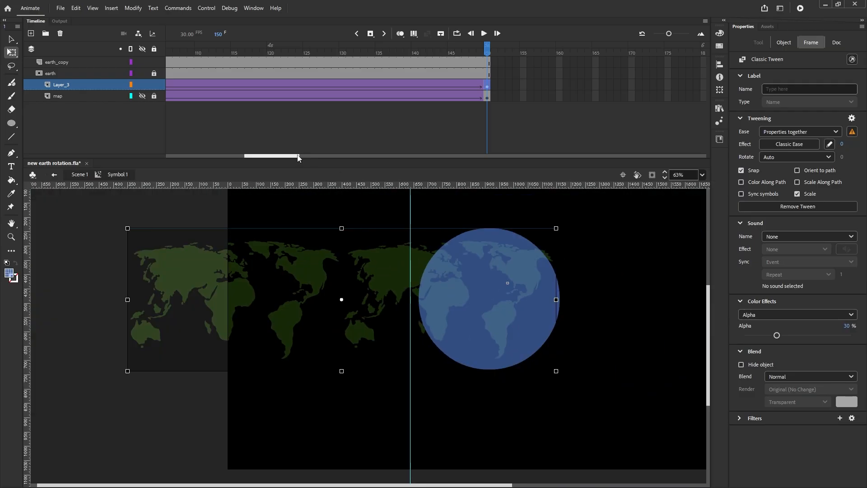
left_click_drag(298, 157, 217, 148)
left_click(169, 85)
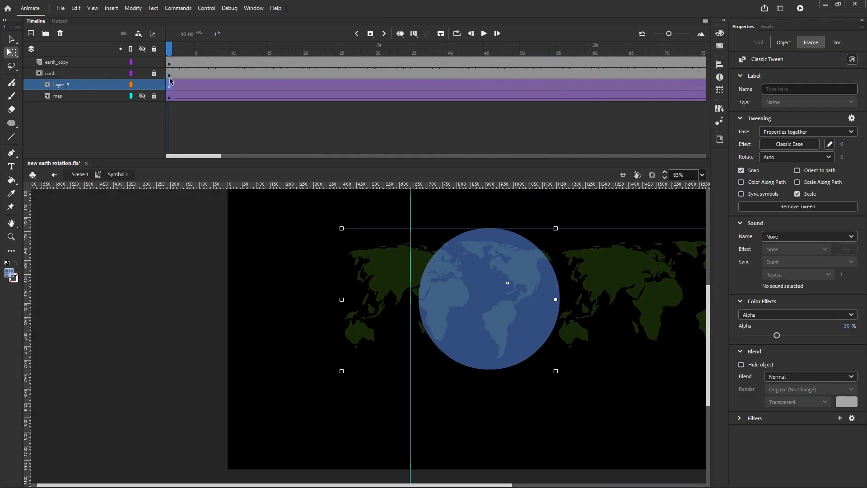
left_click_drag(171, 54, 176, 72)
left_click(135, 104)
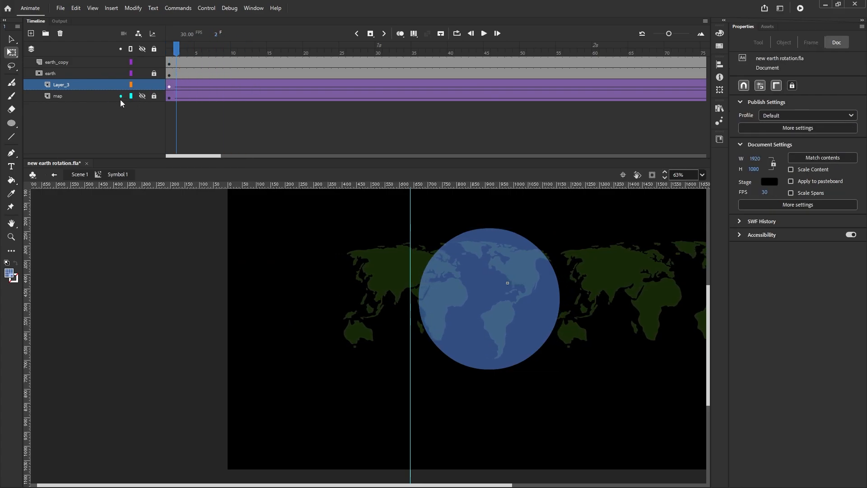
Step: Show the original map layer again and lock Layer_3 to display the masked globe in frame 1
left_click(141, 98)
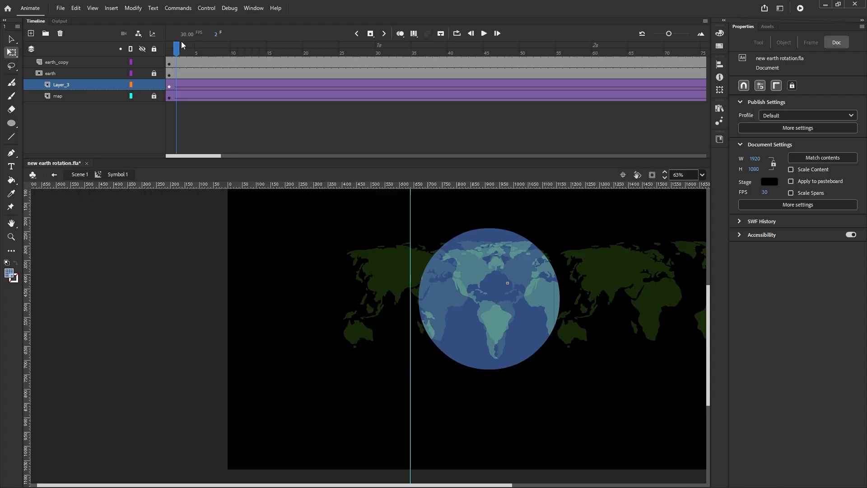
left_click_drag(174, 46, 165, 115)
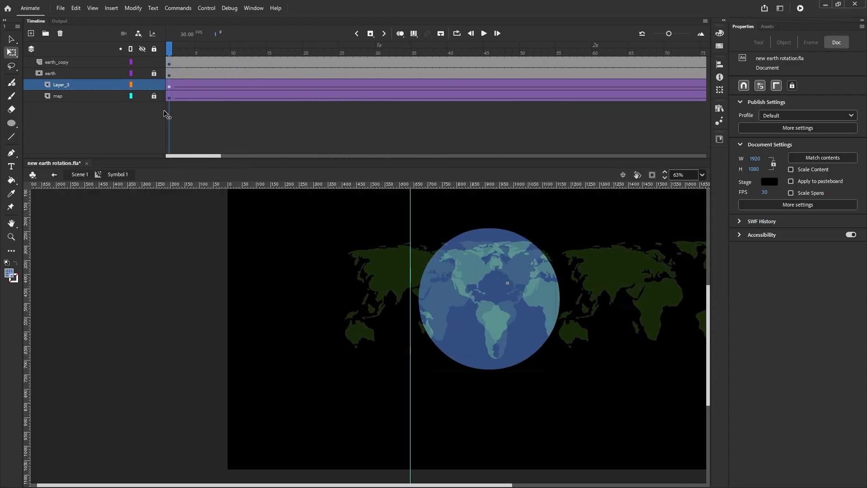
left_click(154, 85)
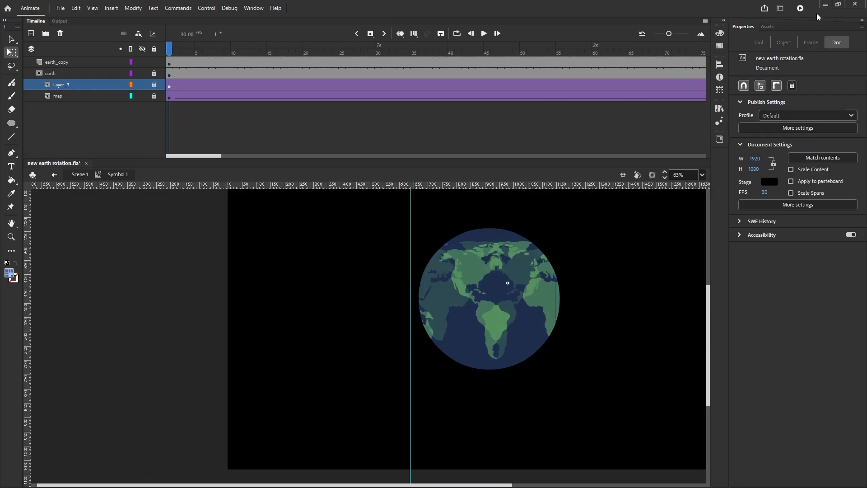
Step: Return to Scene 1, test the movie to preview the globe's rotation, and close the preview
left_click(55, 175)
left_click(166, 254)
left_click(799, 8)
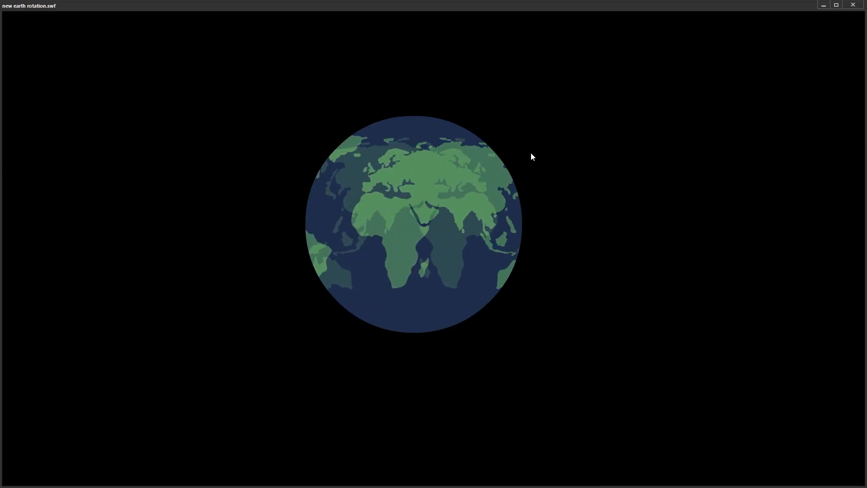
left_click(852, 5)
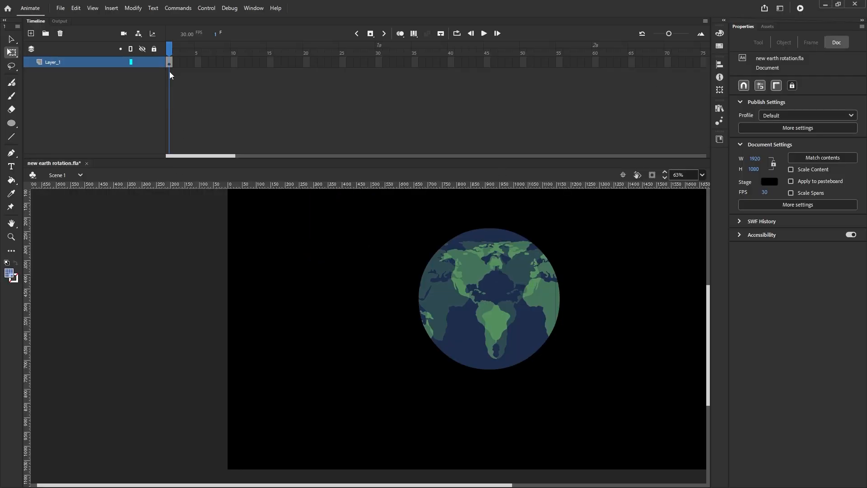
Step: Open the globe symbol for editing and inspect its unmasked artwork by unlocking and relocking the earth mask layer
left_click(510, 296)
double_click(455, 269)
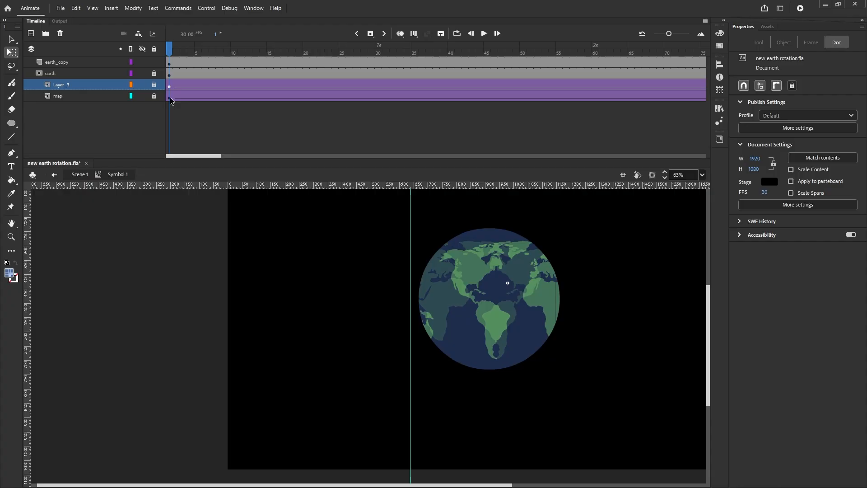
left_click(154, 74)
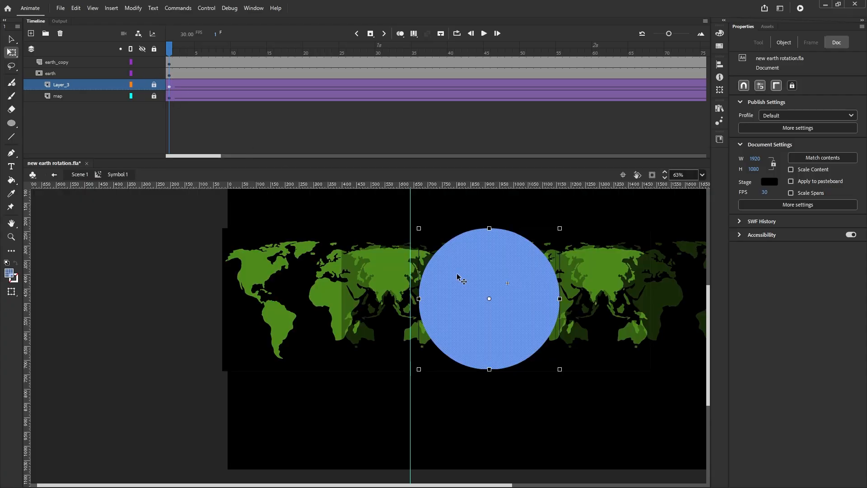
left_click(156, 73)
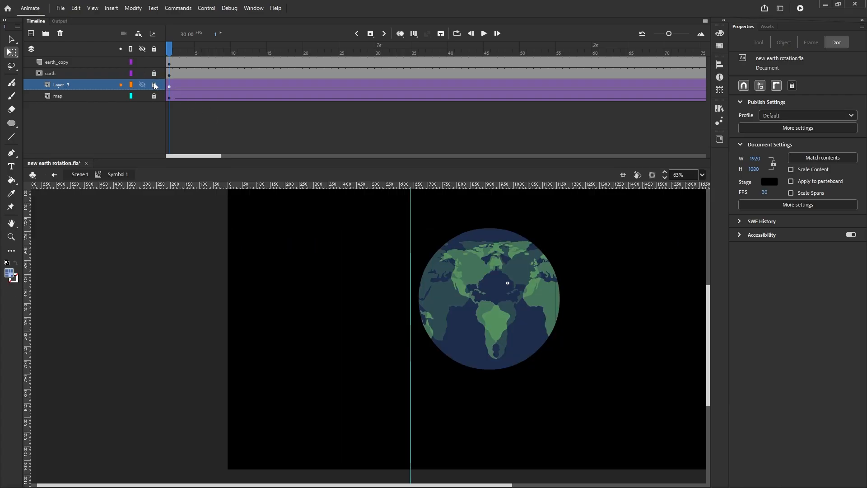
Step: Unlock Layer_3, open its mirrored map symbol from the first keyframe, and select the left world map bitmap
left_click(155, 86)
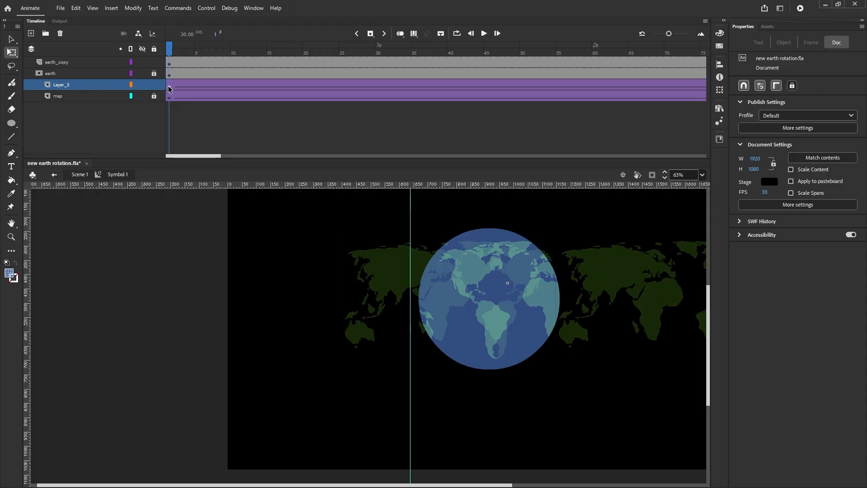
left_click(169, 89)
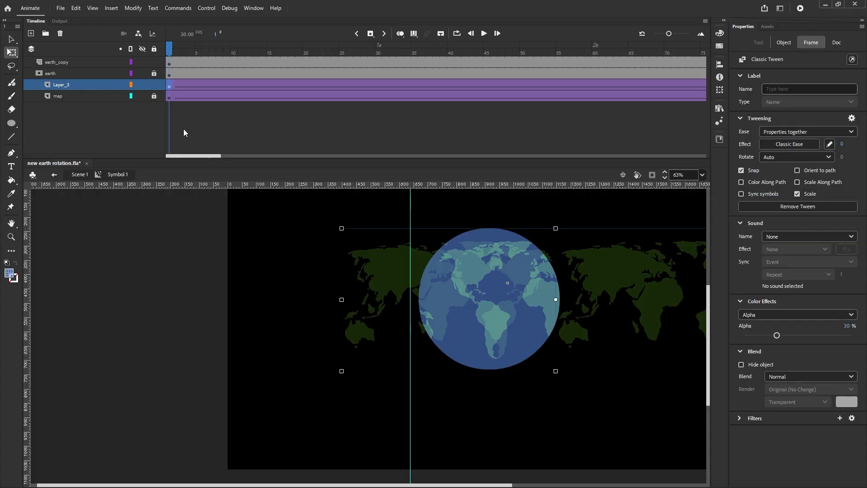
double_click(386, 272)
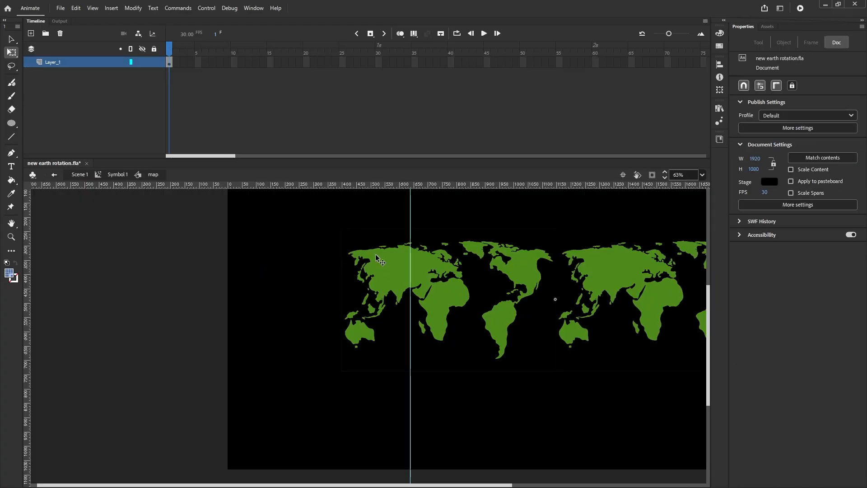
left_click(393, 266)
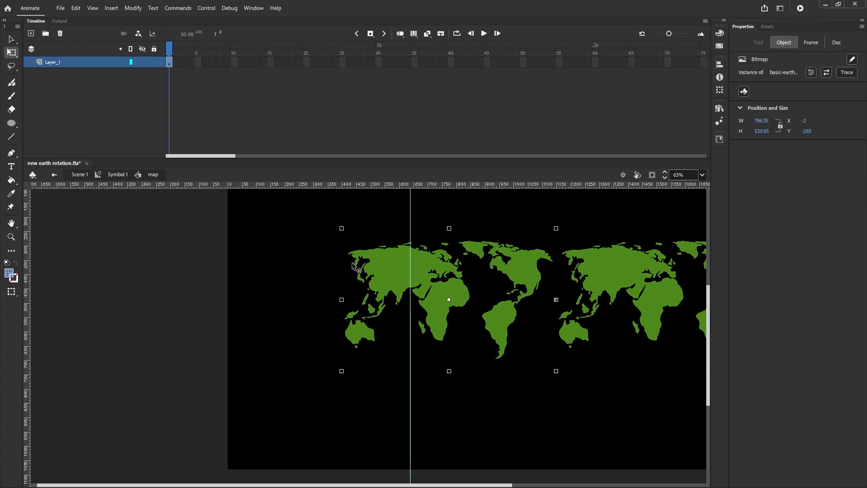
scroll(352, 263, "down", 2)
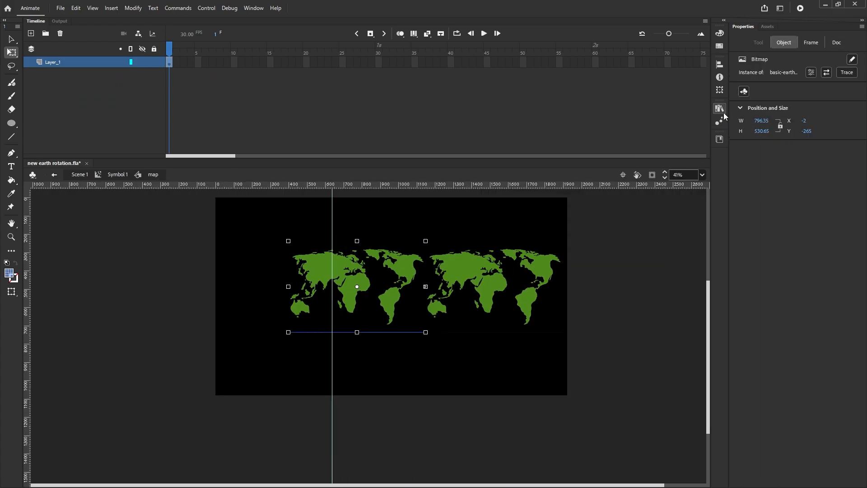
Step: Set the stage colour to white so the black edges of the map bitmaps stand out
left_click(655, 273)
left_click(772, 185)
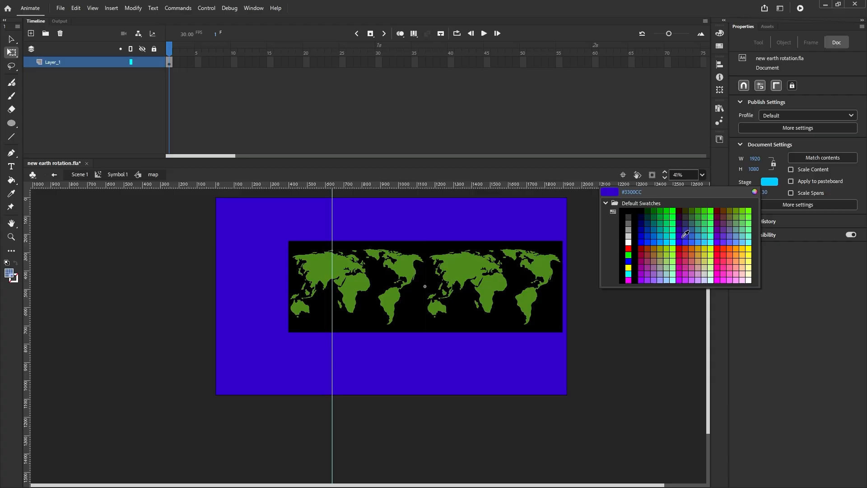
left_click(629, 243)
Step: Select the right map bitmap and align it at the seam between the two maps, at X -796 and Y -265
left_click(455, 276)
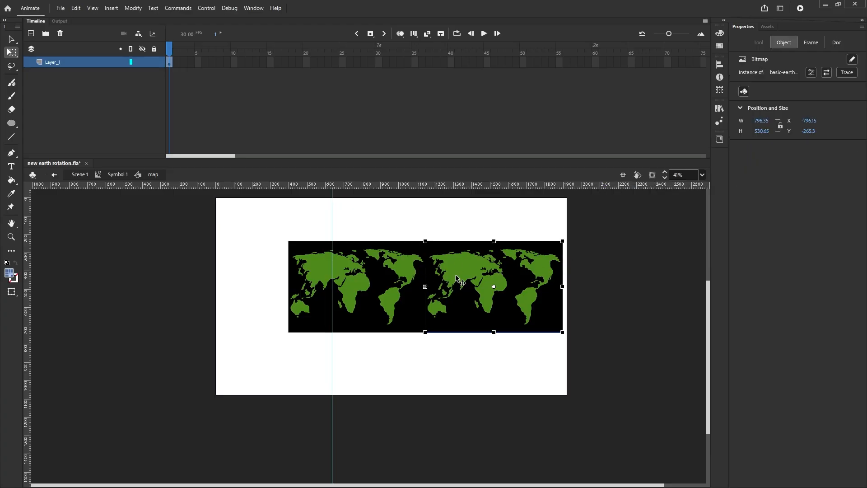
left_click(470, 224)
scroll(431, 277, "up", 5)
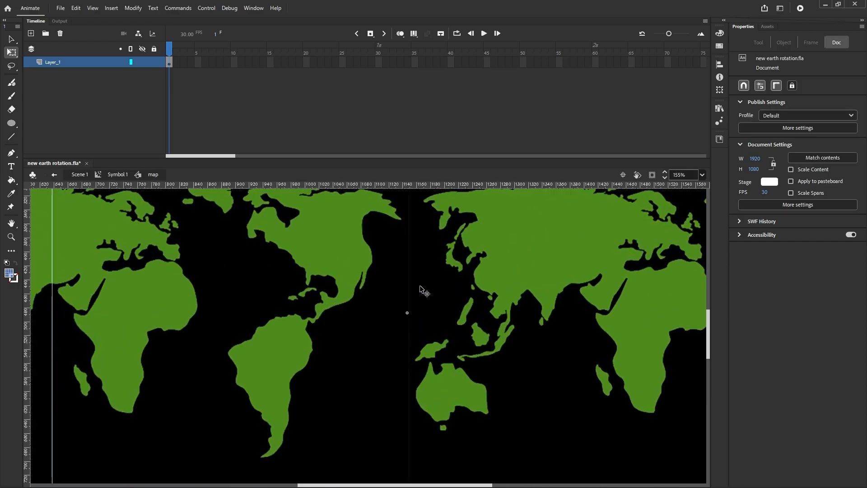
scroll(409, 304, "up", 3)
scroll(442, 304, "up", 2)
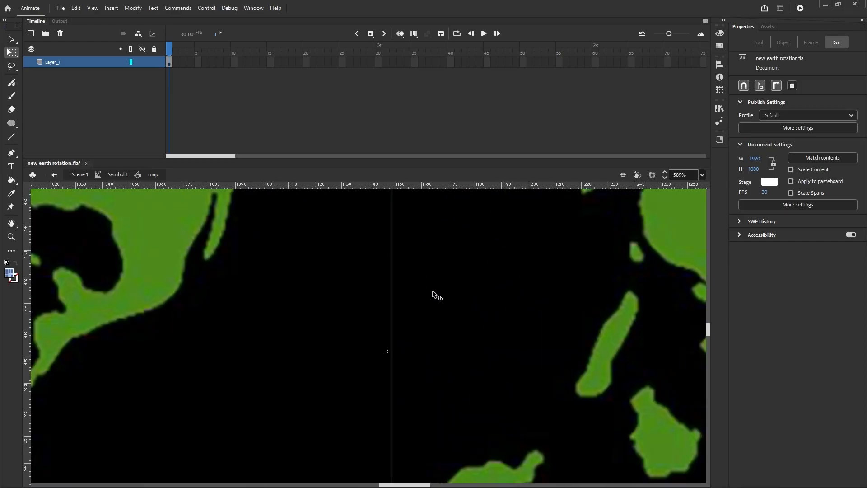
left_click(464, 288)
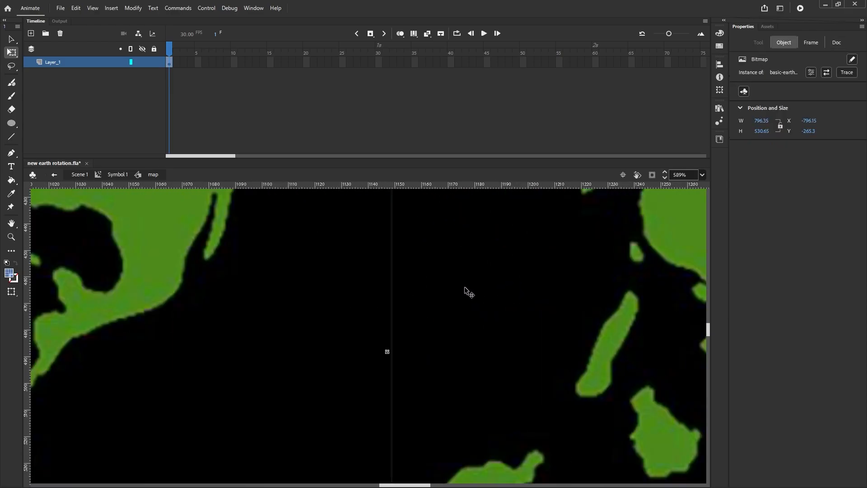
key("Right")
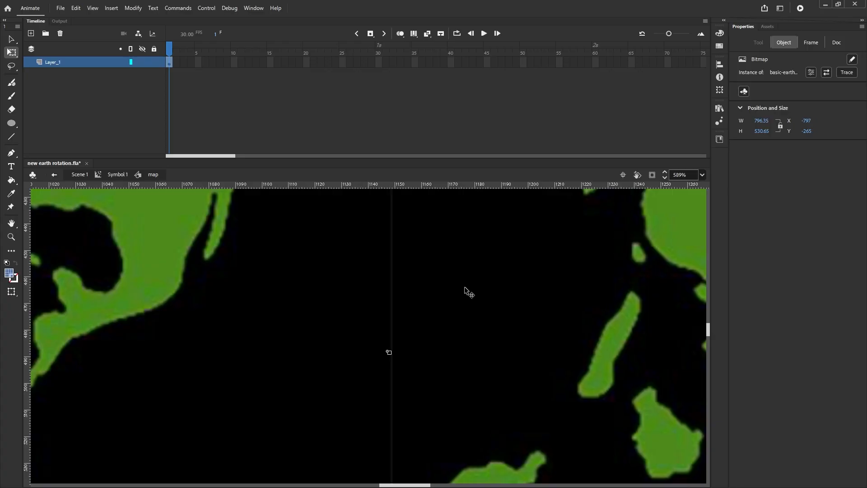
key("Left")
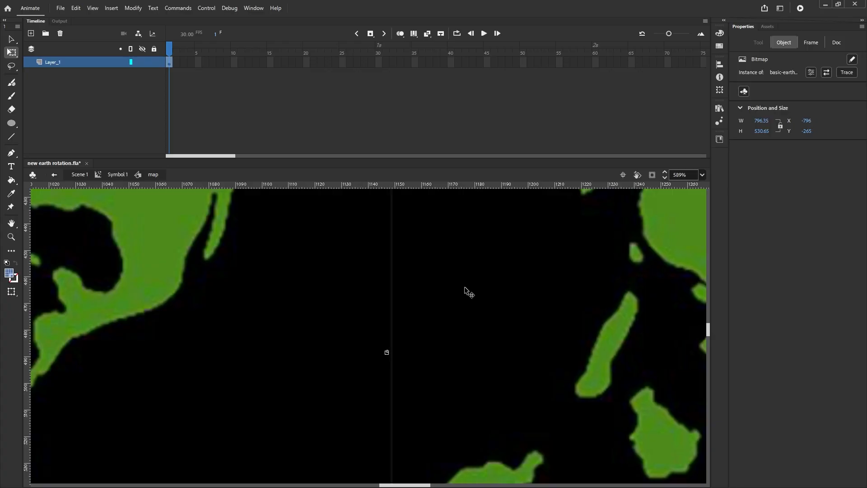
scroll(544, 269, "down", 8)
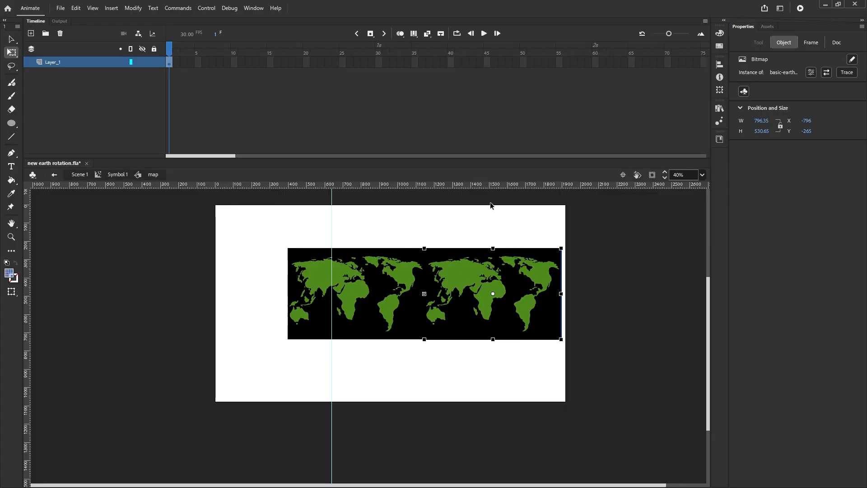
Step: Return to the globe symbol, lock Layer_3 to restore the masking, and set the stage colour to black
left_click(491, 226)
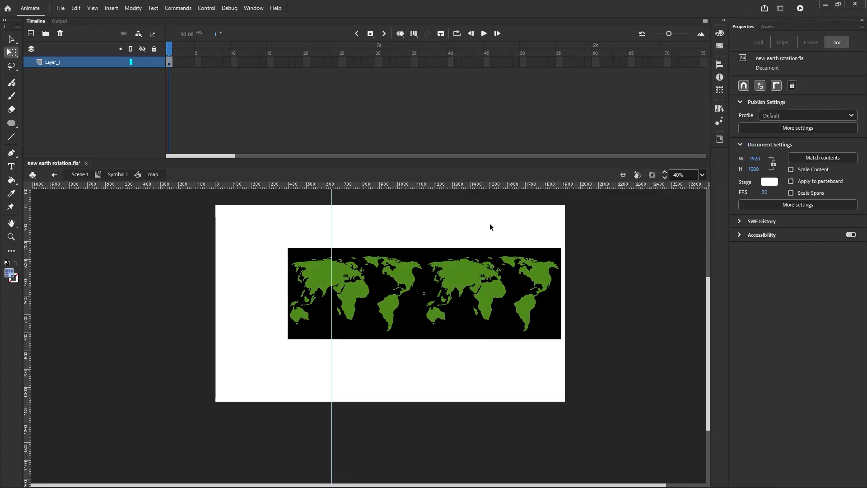
left_click(54, 174)
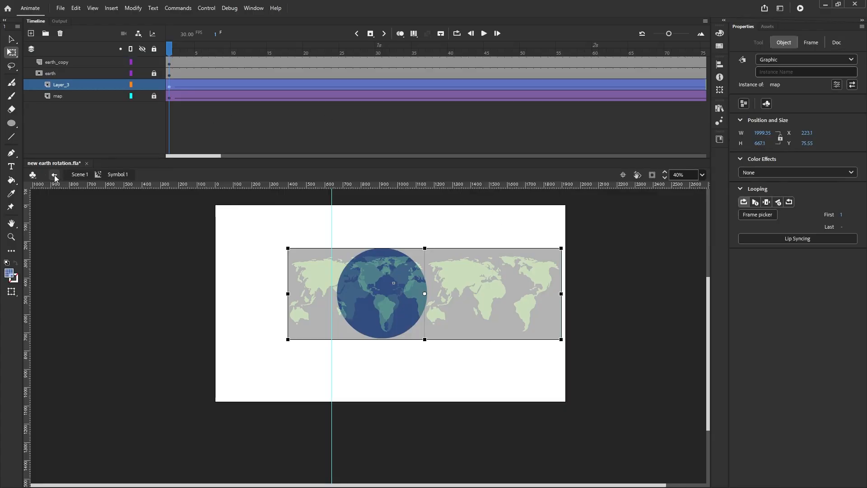
left_click(154, 84)
left_click(131, 221)
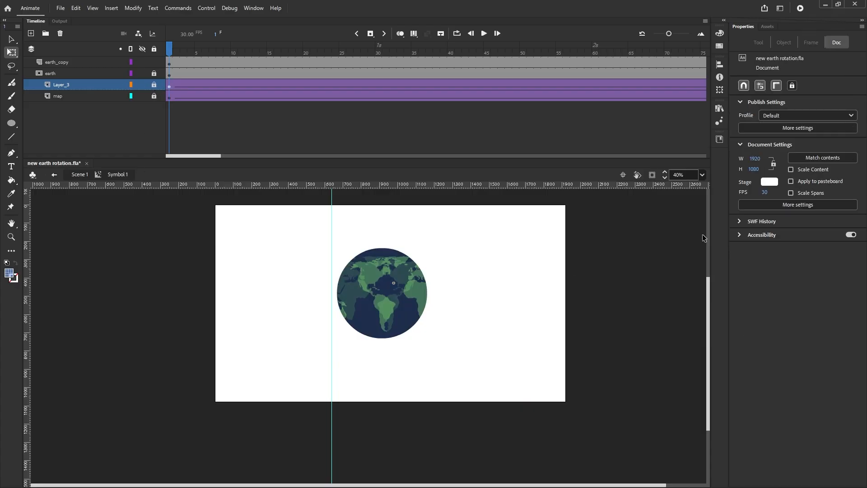
left_click(769, 182)
left_click(624, 211)
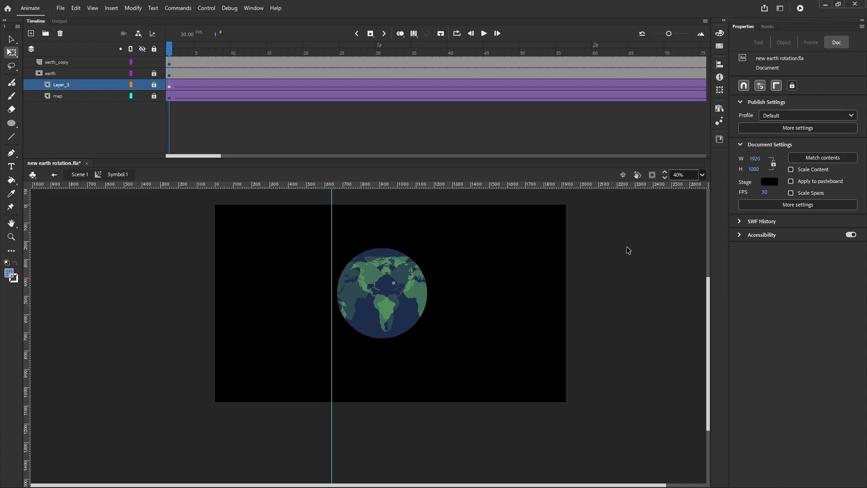
Step: Return to Scene 1, test the movie to check both map layers rotating, and close the preview
left_click(56, 175)
left_click(104, 145)
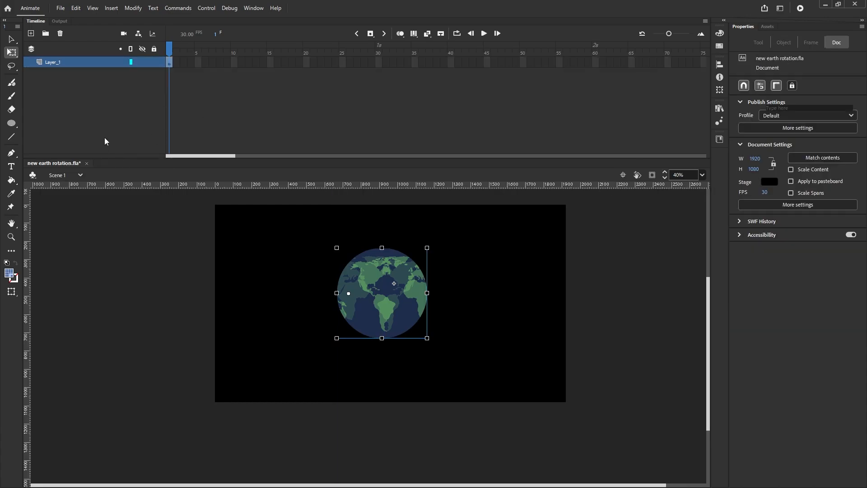
left_click(801, 9)
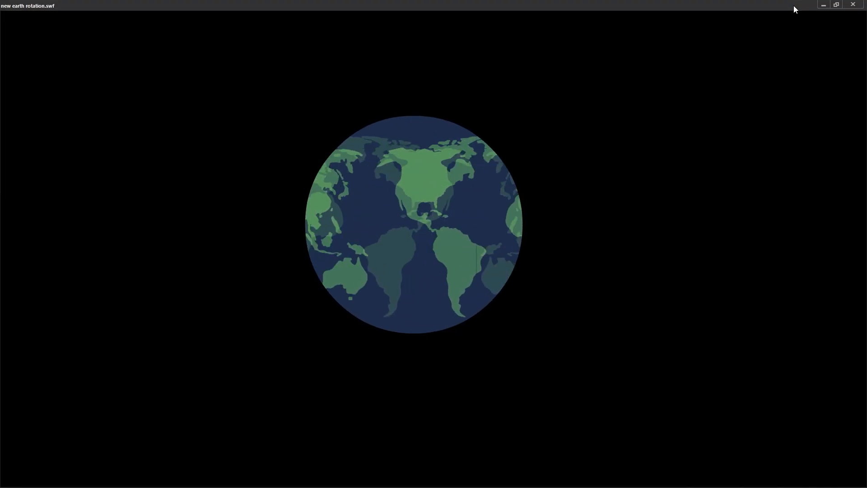
left_click(853, 5)
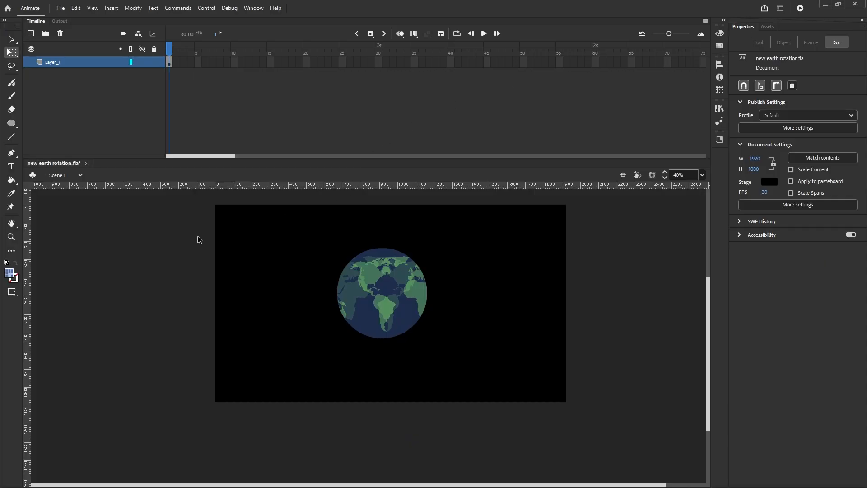
Step: Rename Layer_1 as "earth" and add a new layer directly beneath it
double_click(57, 64)
type("earth")
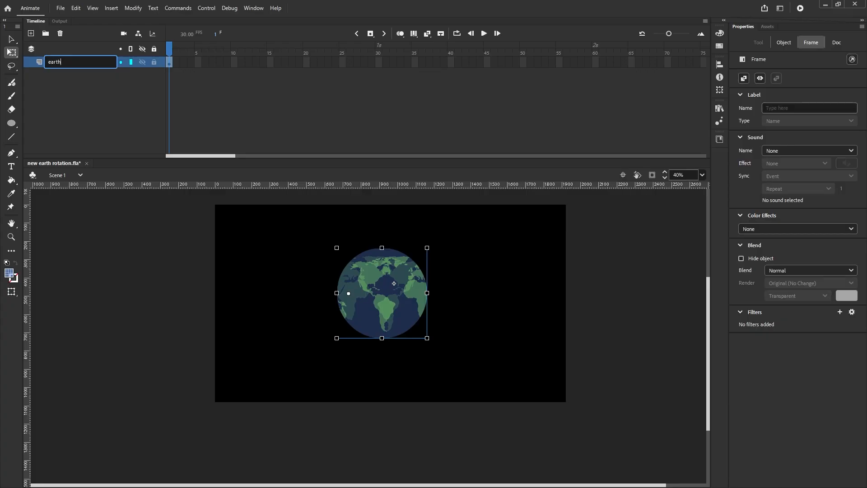
key("Return")
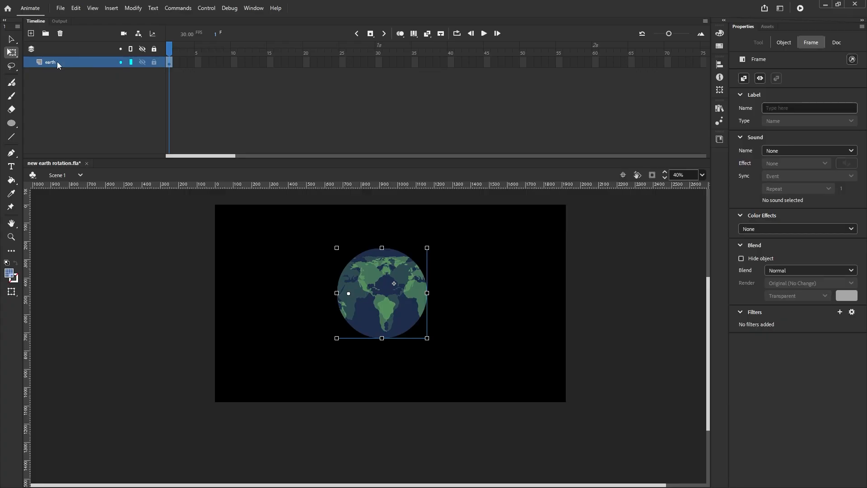
left_click(179, 275)
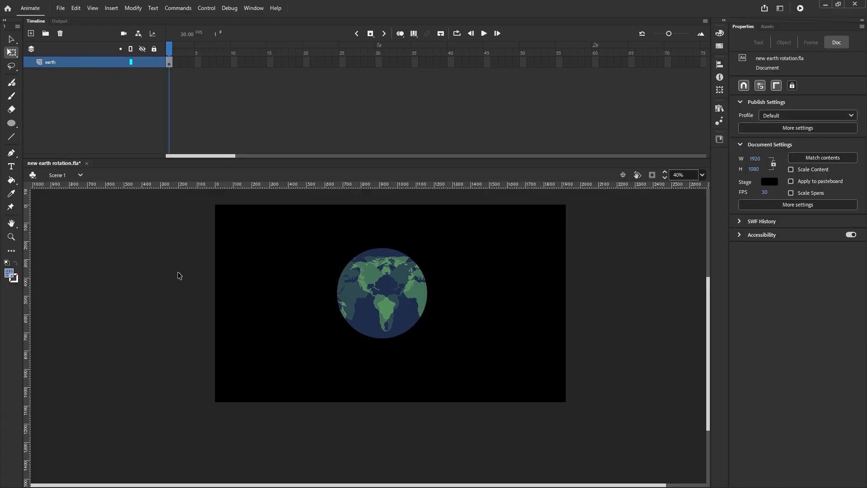
left_click(31, 33)
left_click_drag(60, 62, 61, 77)
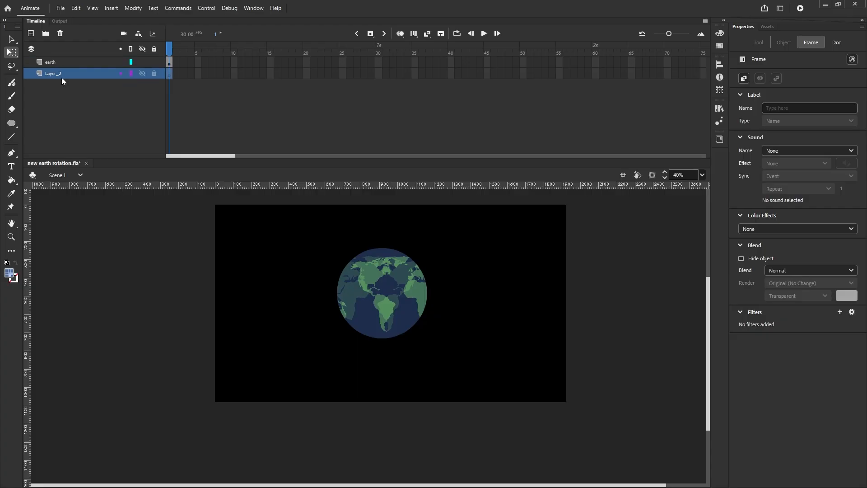
key("s")
key("p")
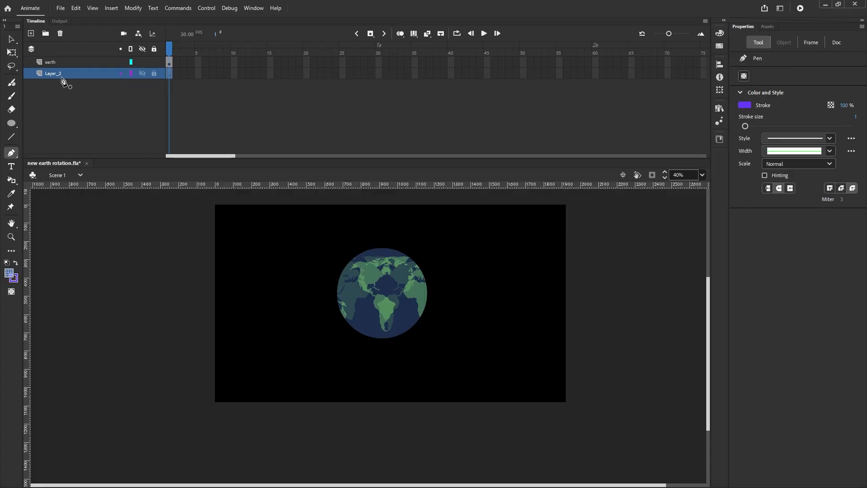
key("a")
key("c")
key("e")
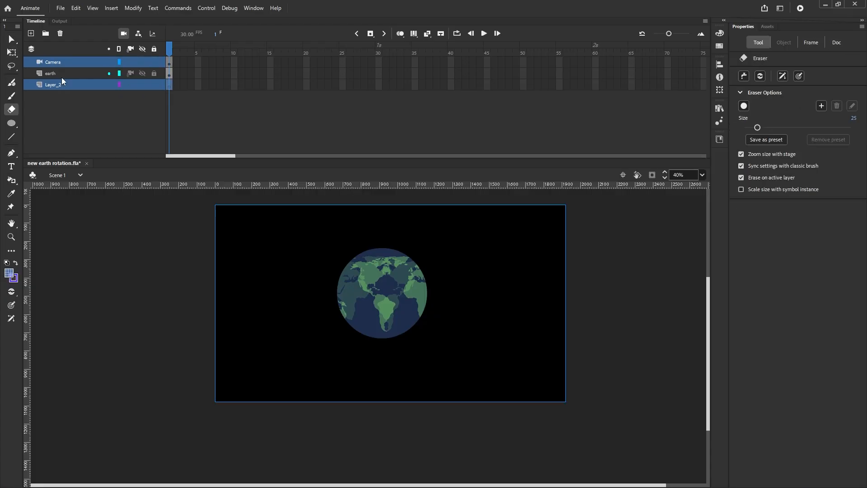
left_click(116, 134)
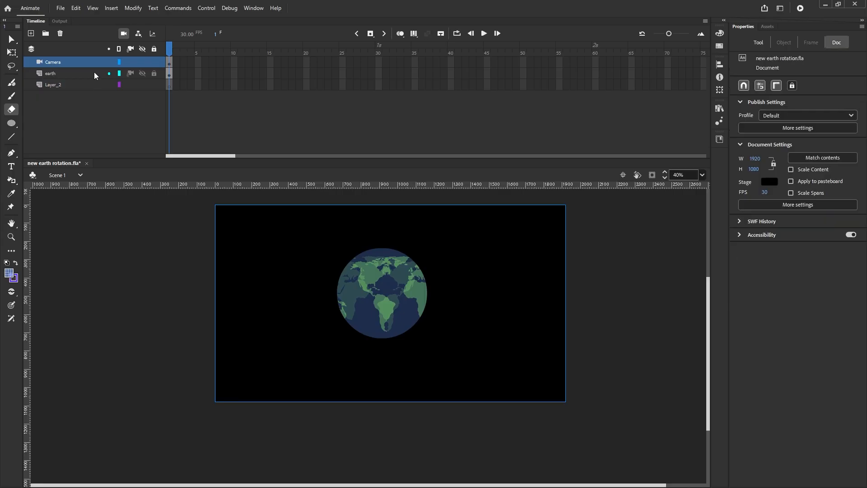
left_click(89, 62)
left_click(60, 34)
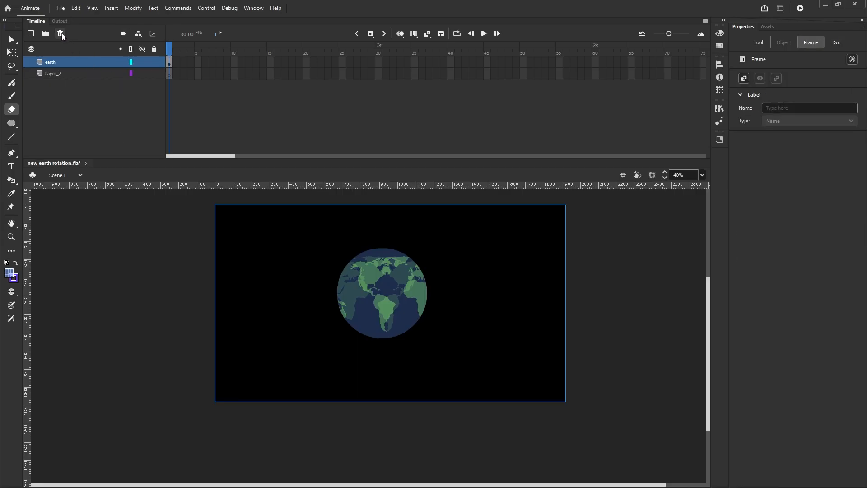
Step: Rename the empty layer below earth as "space"
double_click(57, 73)
type("sp")
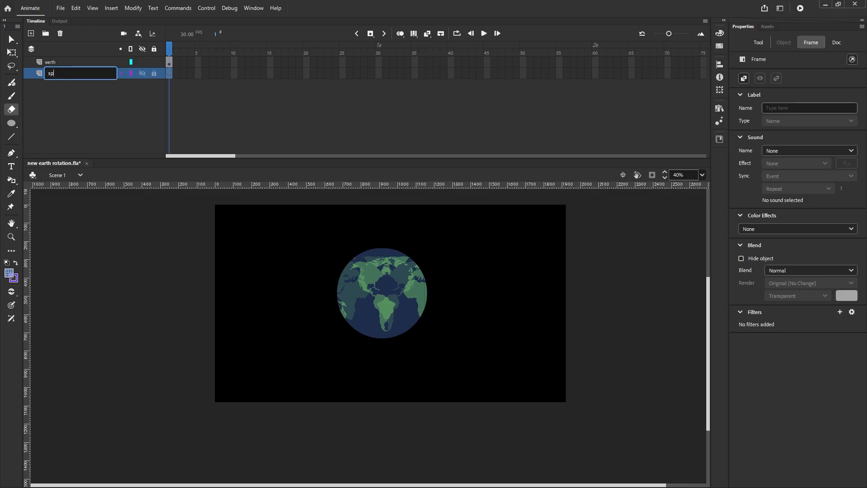
type("ace")
key("Return")
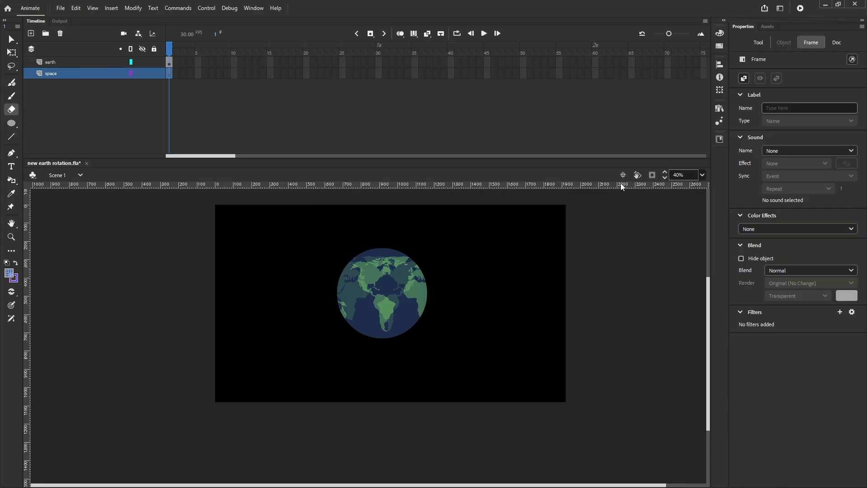
scroll(492, 274, "down", 3)
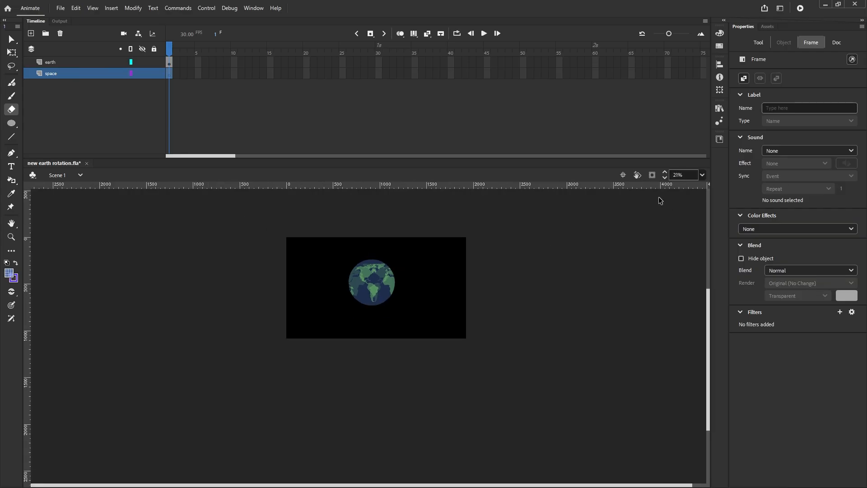
left_click(719, 113)
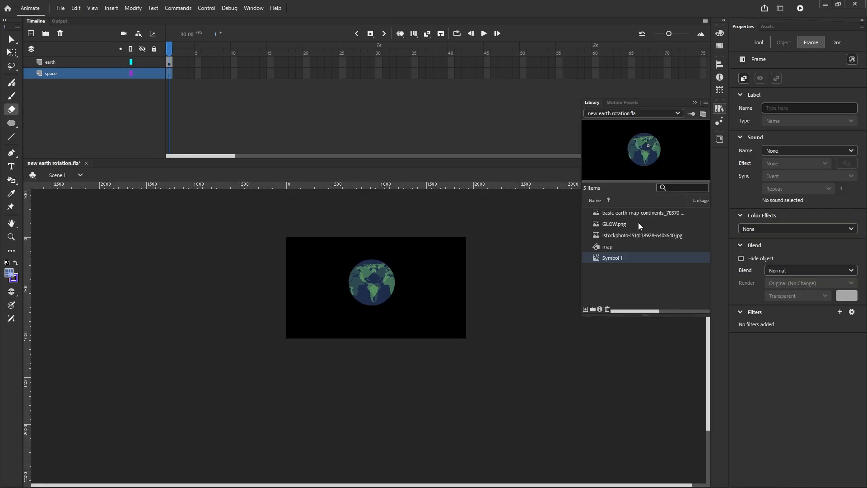
left_click(632, 235)
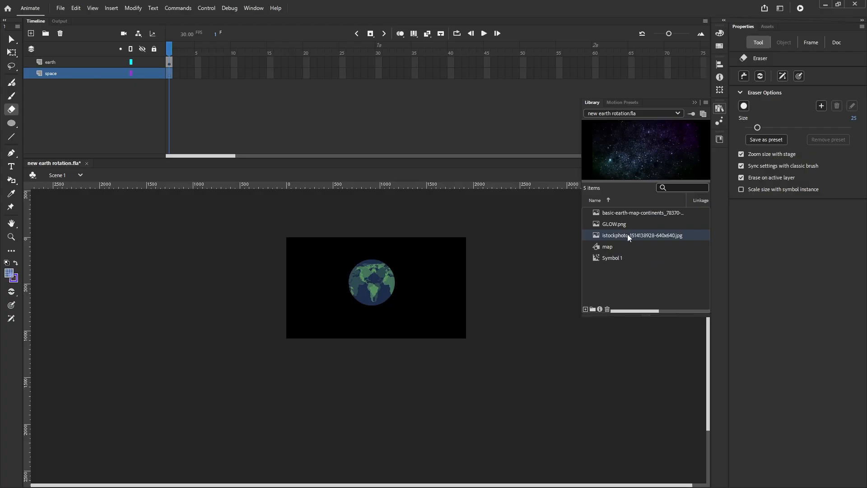
left_click_drag(629, 236, 350, 281)
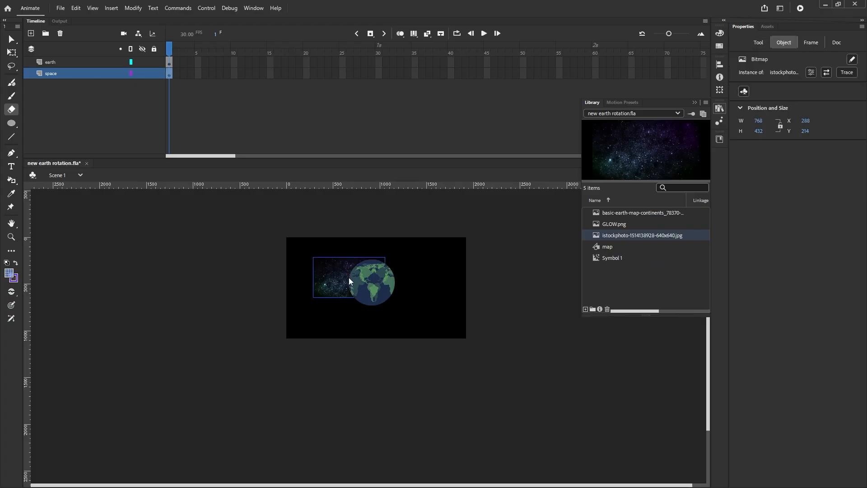
left_click(330, 271)
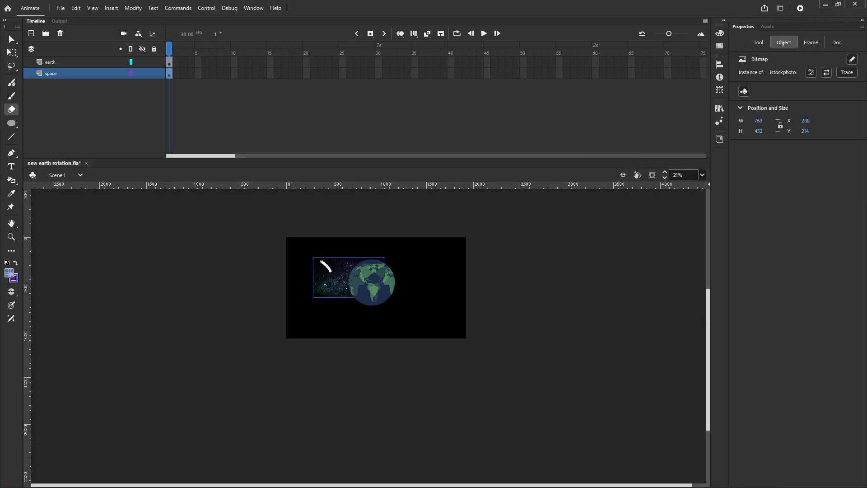
left_click(321, 261)
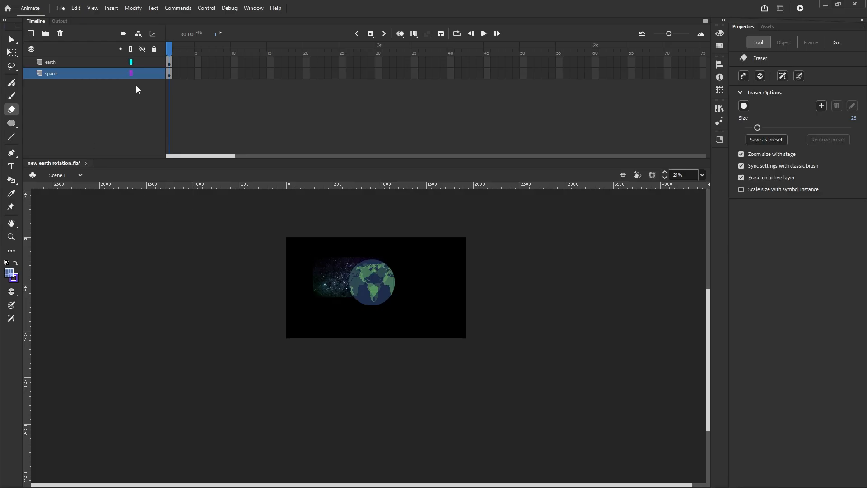
Step: Enlarge the starry bitmap to about 3339 × 1878 and position it at about X -615, Y -371 so it extends beyond the stage
left_click(169, 75)
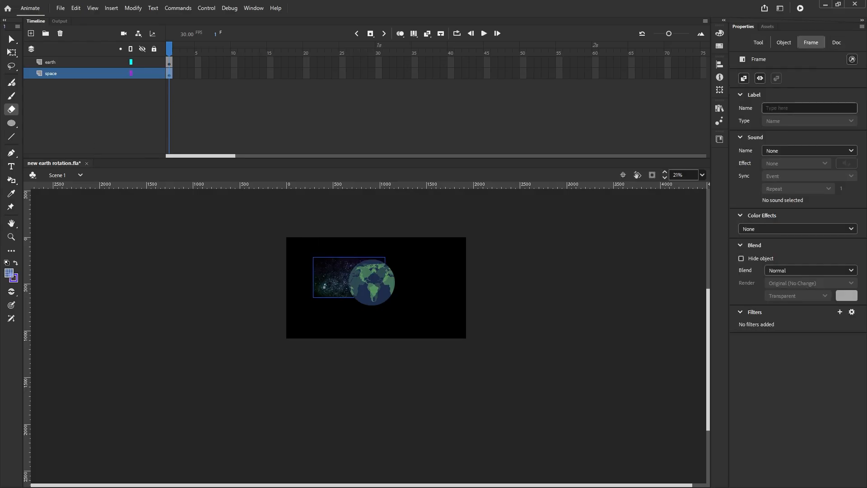
key("v")
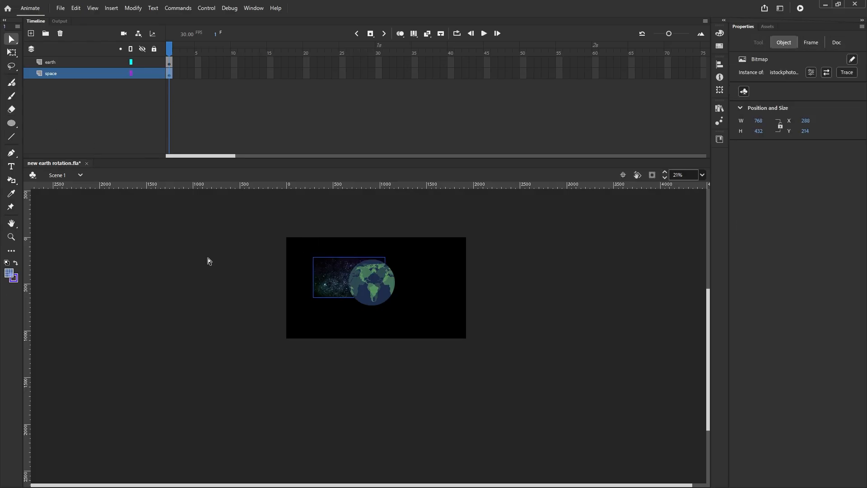
left_click_drag(333, 289, 316, 278)
key("q")
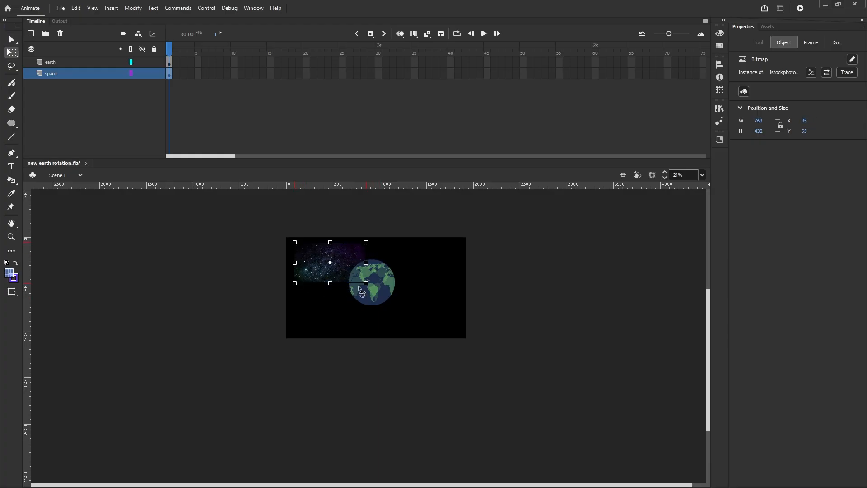
left_click_drag(365, 283, 429, 320)
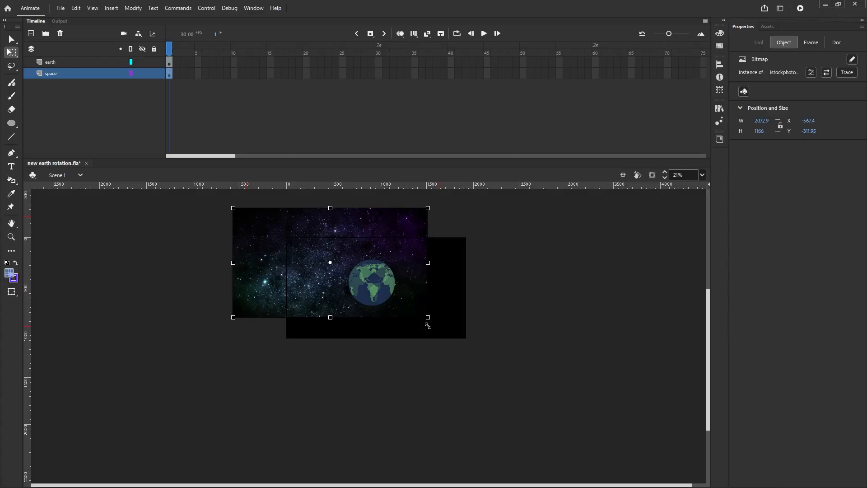
left_click_drag(299, 279, 342, 302)
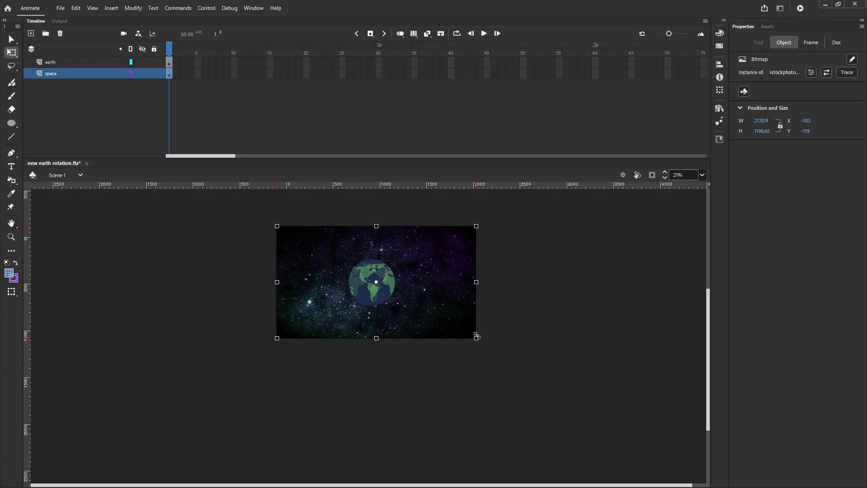
left_click_drag(474, 342, 506, 355)
left_click_drag(478, 323, 486, 340)
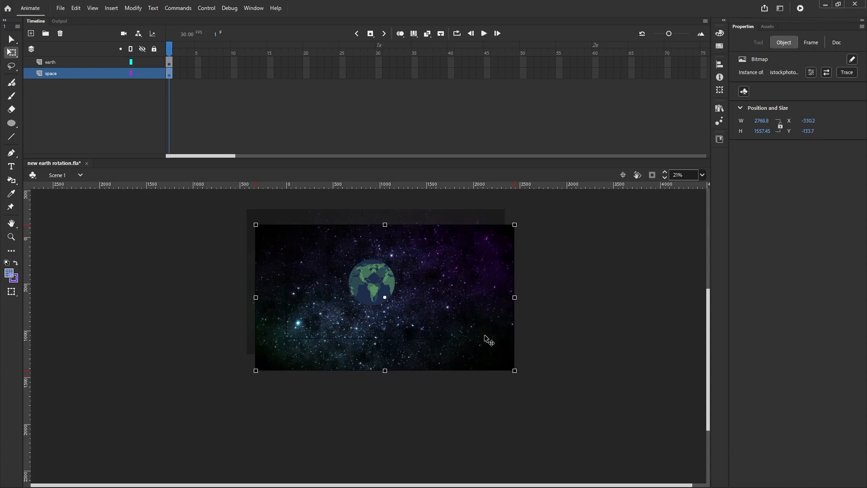
left_click_drag(513, 371, 541, 386)
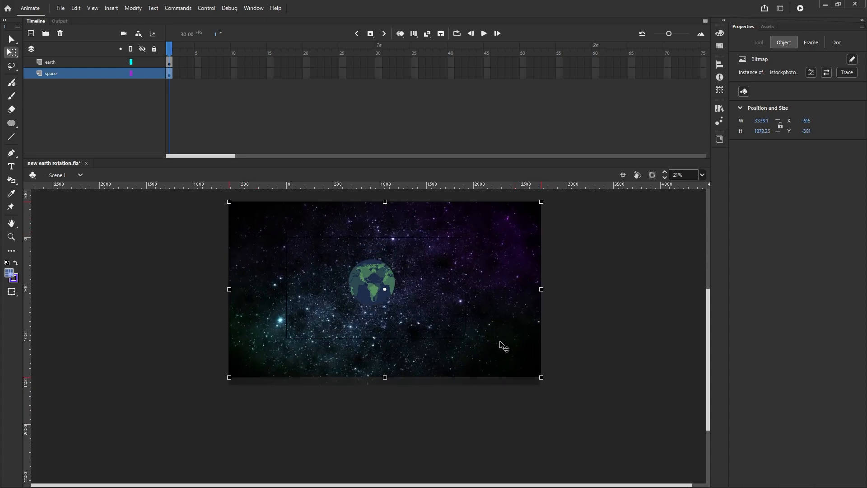
left_click_drag(500, 341, 500, 334)
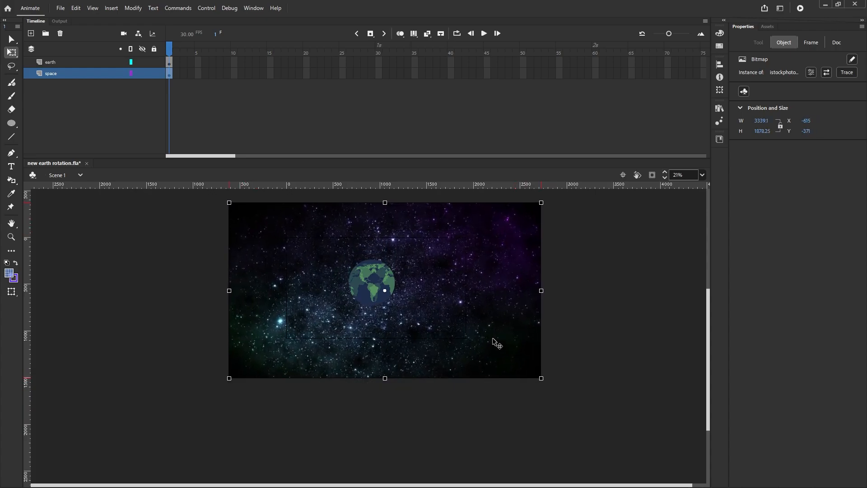
Step: Convert the starry background bitmap to a Graphic symbol
right_click(277, 228)
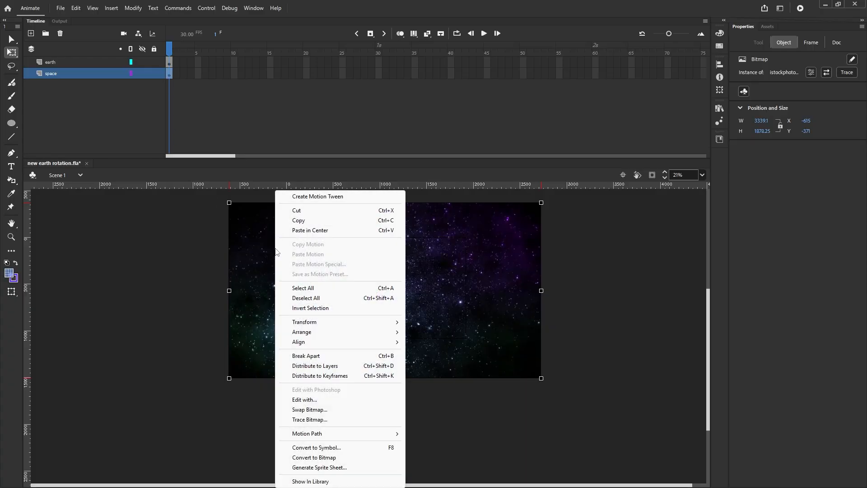
left_click(315, 447)
left_click(519, 292)
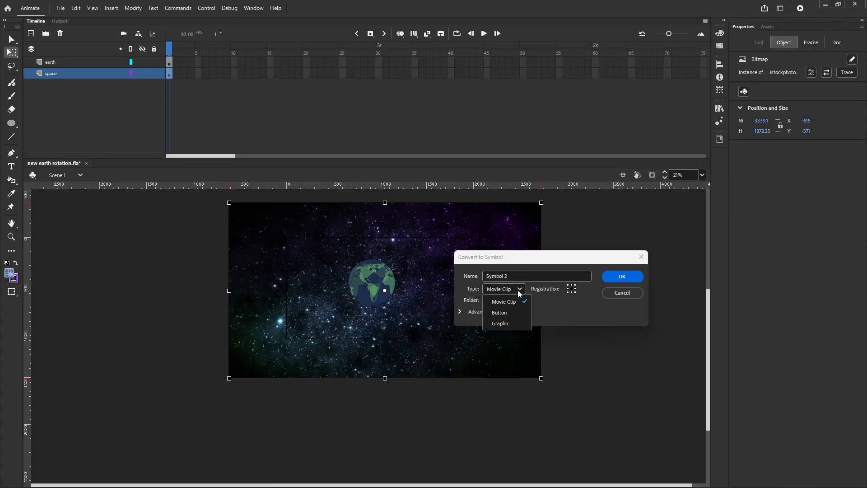
left_click(506, 323)
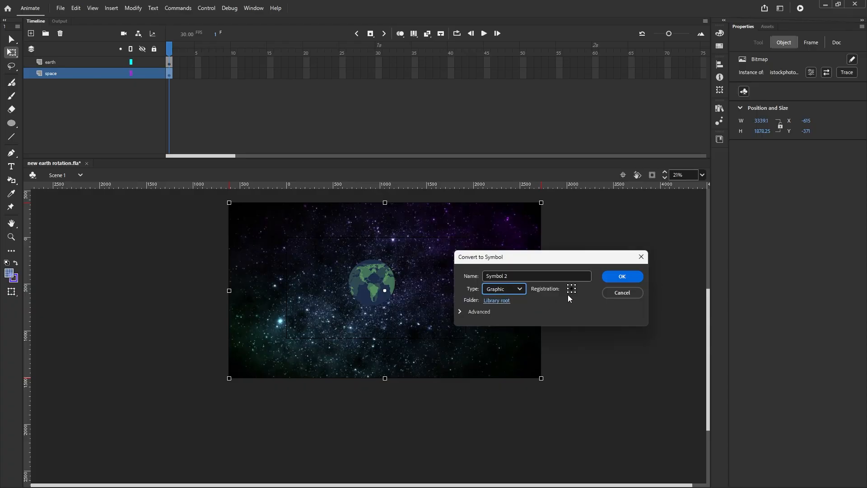
left_click(615, 276)
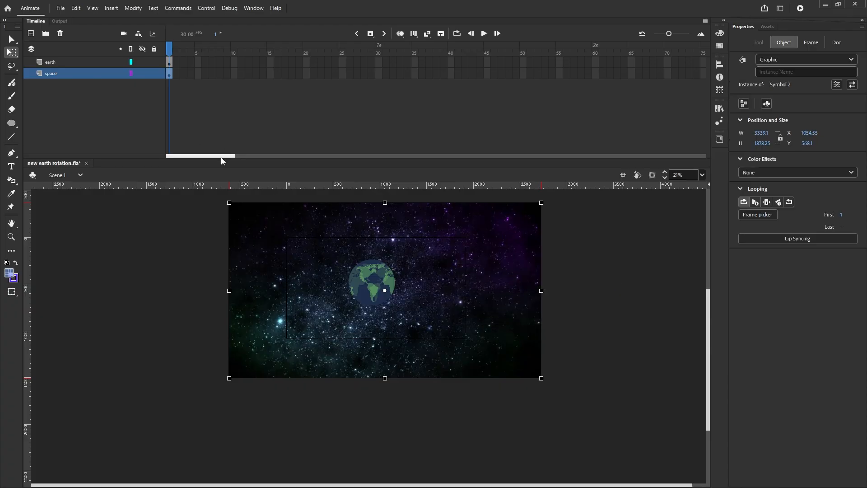
Step: Insert a keyframe at frame 300 on both the space and earth layers
left_click_drag(221, 157, 444, 174)
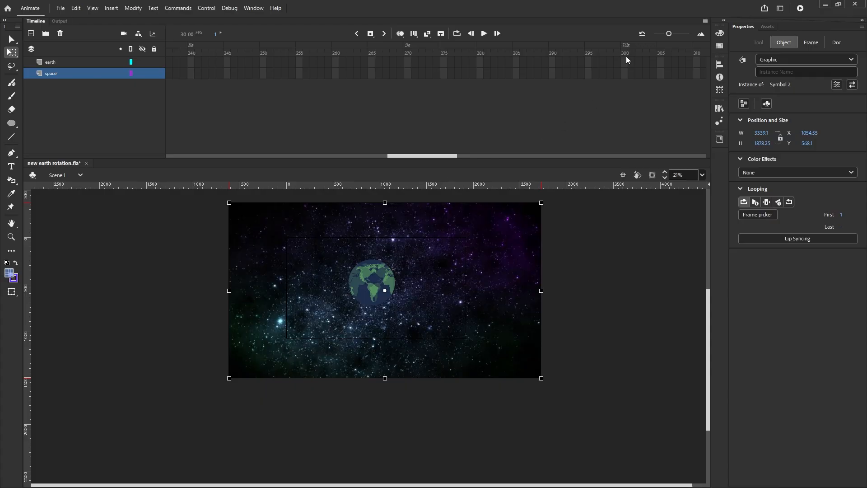
left_click(625, 75)
right_click(625, 75)
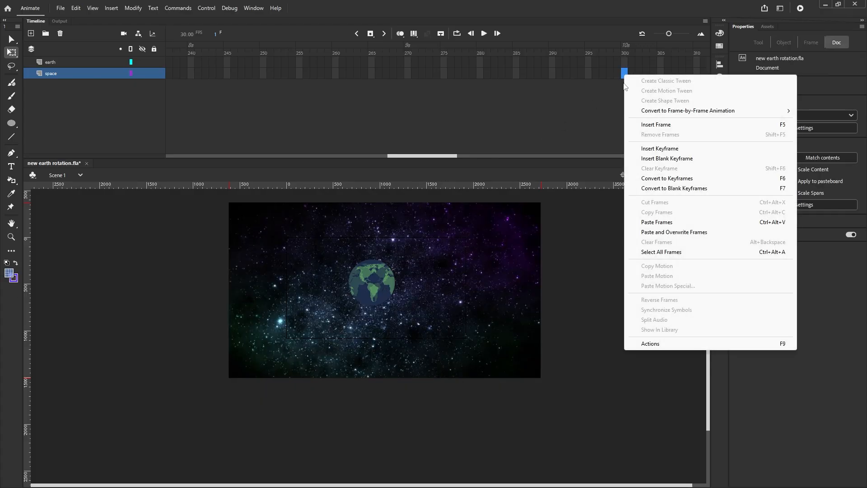
left_click(646, 150)
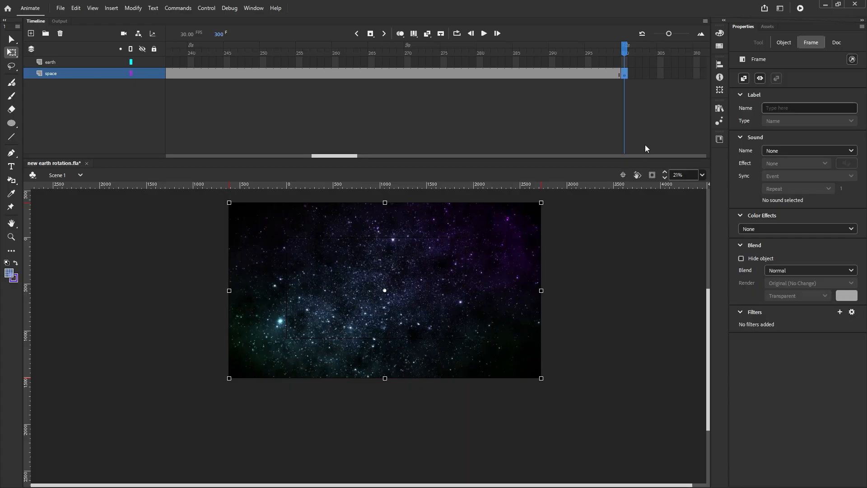
left_click(625, 61)
right_click(624, 65)
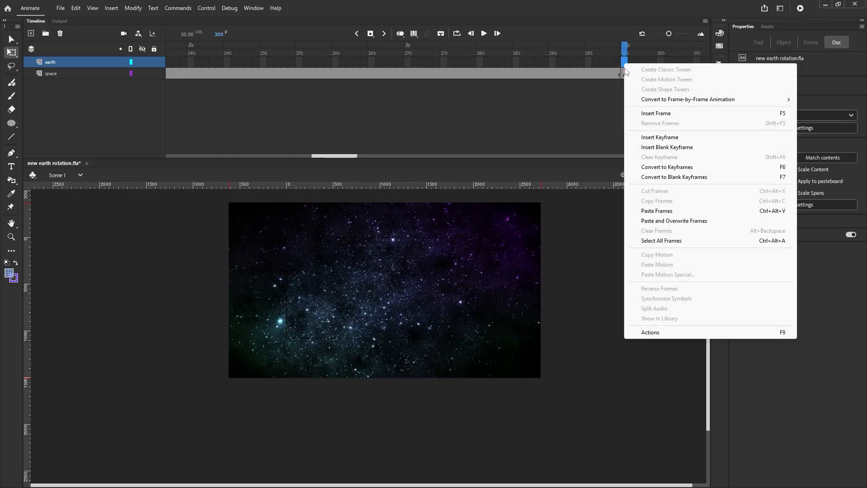
left_click(642, 138)
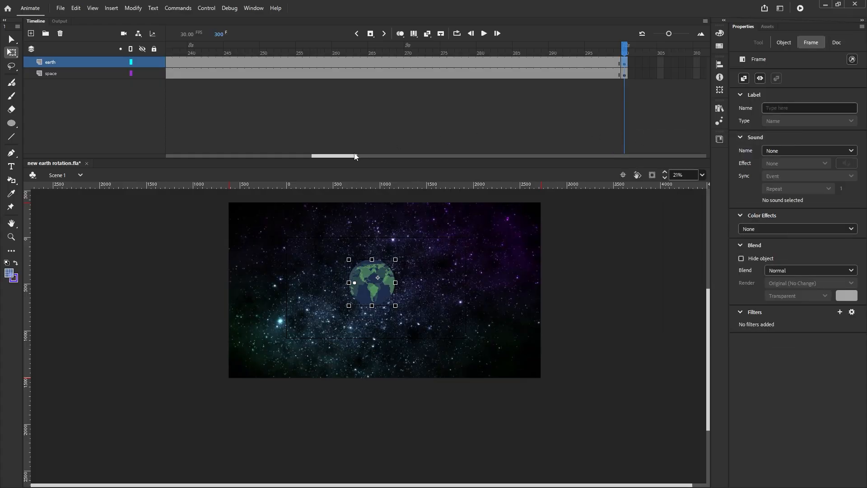
Step: Create a classic tween between the two keyframes of the space layer and return to frame 1
left_click(318, 151)
left_click(259, 71)
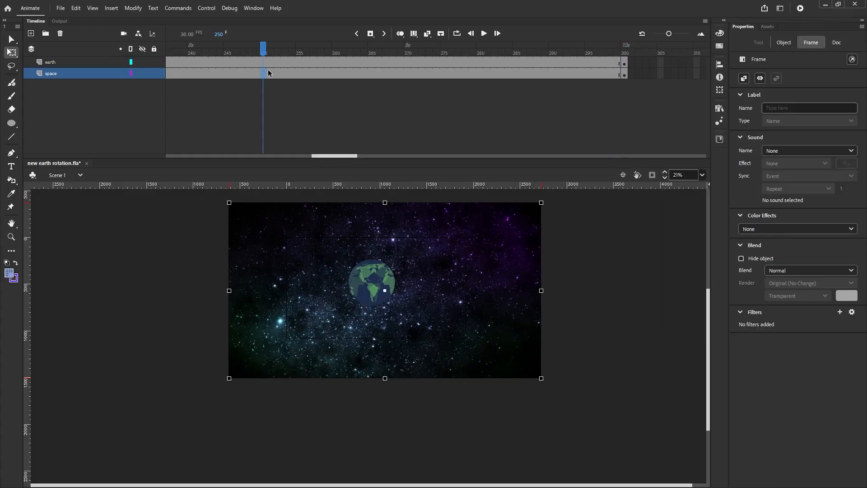
right_click(276, 72)
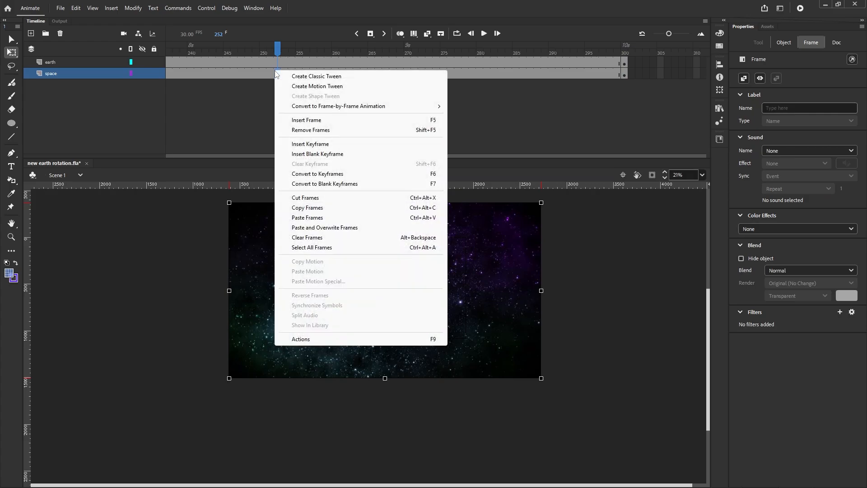
left_click(298, 76)
left_click_drag(336, 158, 172, 130)
left_click(169, 75)
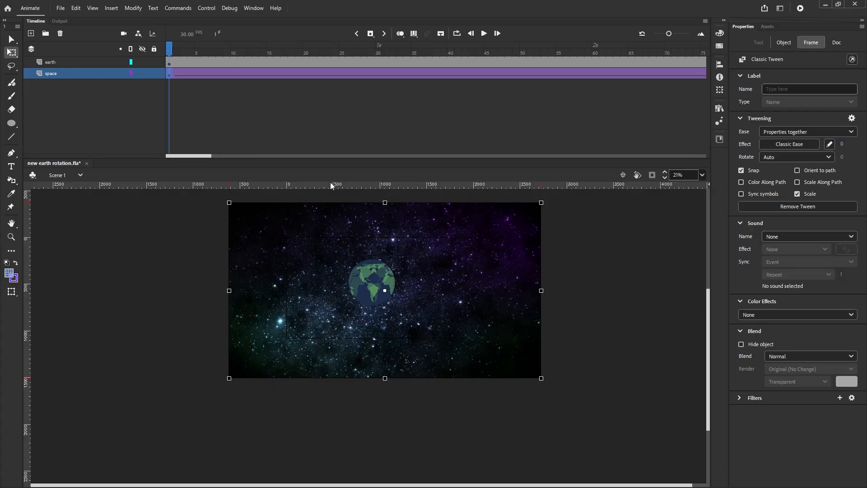
Step: At frame 300, shrink the starry background to about 2119 × 1192 and position it at about X 992, Y 568, covering the stage
left_click_drag(190, 152, 357, 167)
left_click(444, 75)
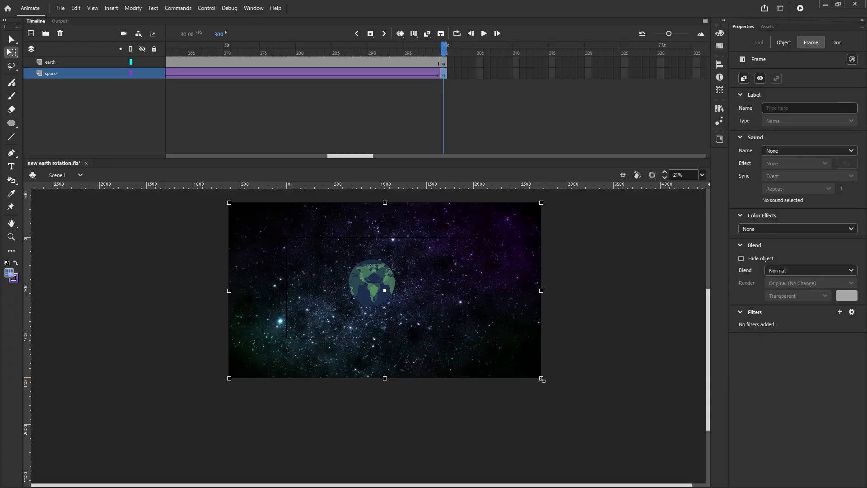
left_click_drag(542, 379, 485, 339)
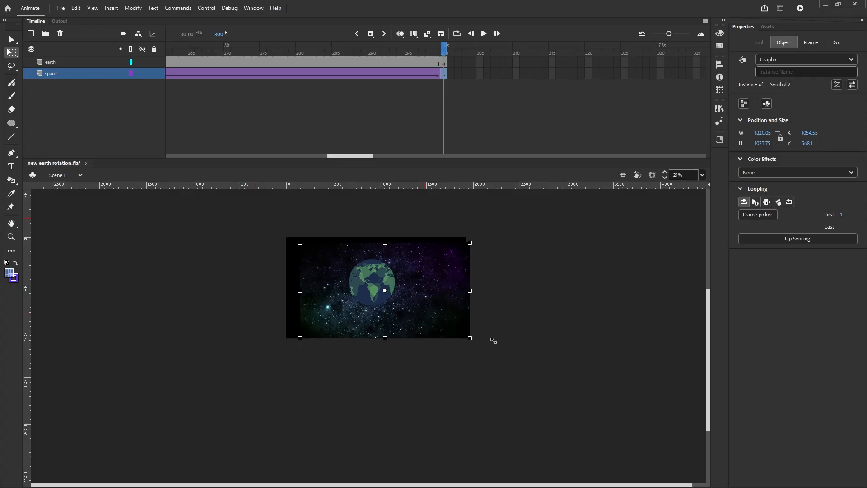
left_click_drag(496, 340, 492, 341)
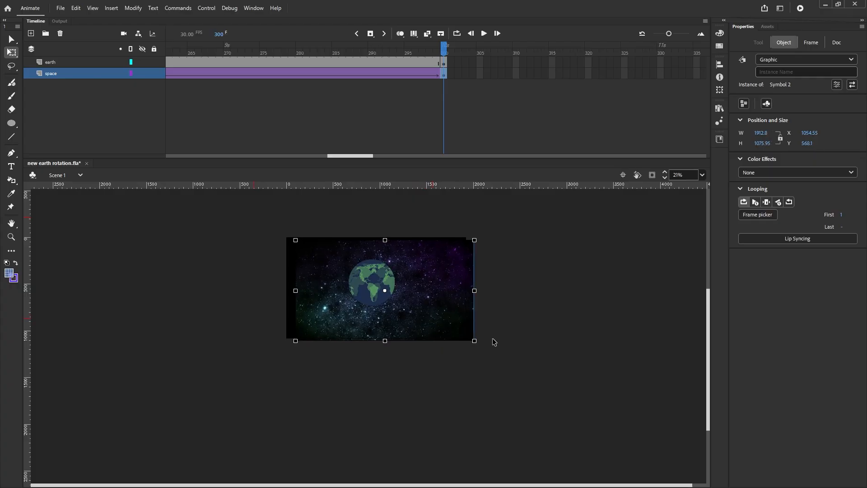
left_click_drag(440, 313, 436, 313)
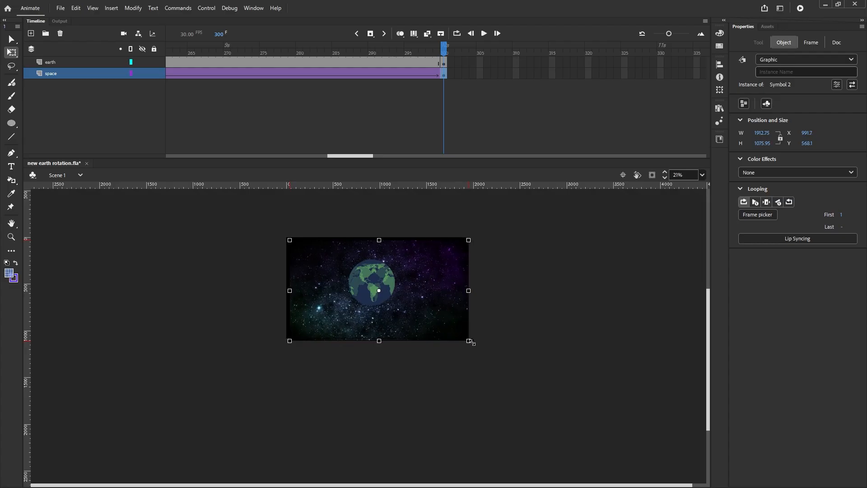
left_click_drag(469, 341, 478, 346)
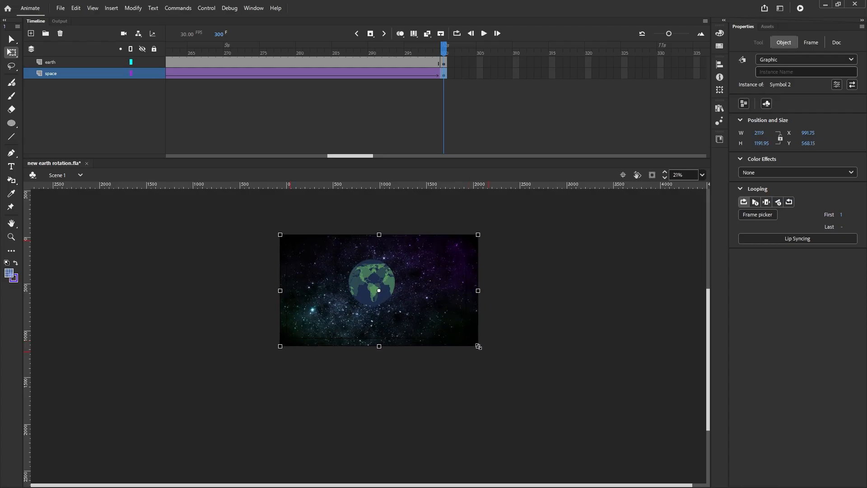
left_click(517, 345)
Step: Test the movie from frame 1 in a maximized preview to check the background zoom behind the rotating earth, and close the preview
left_click_drag(356, 156, 169, 107)
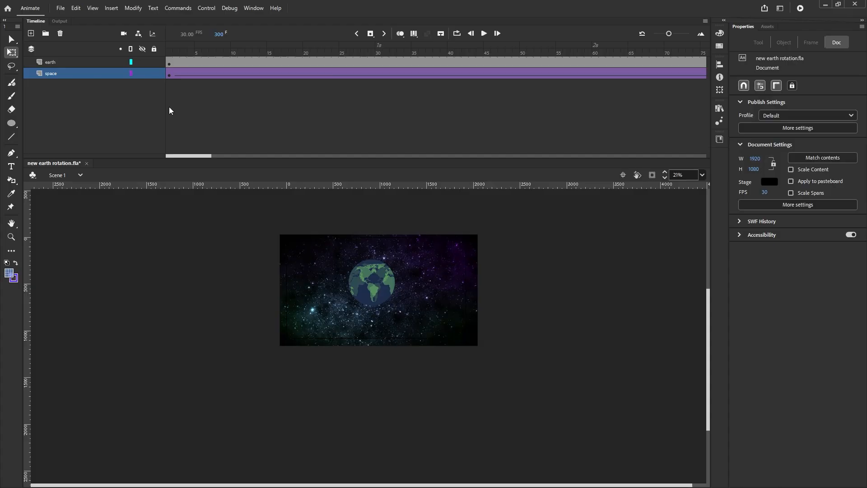
left_click(169, 75)
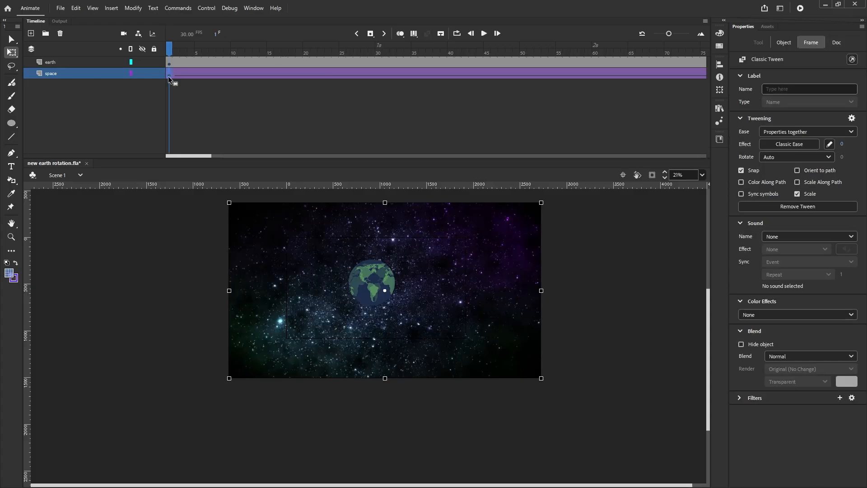
left_click(801, 8)
double_click(771, 4)
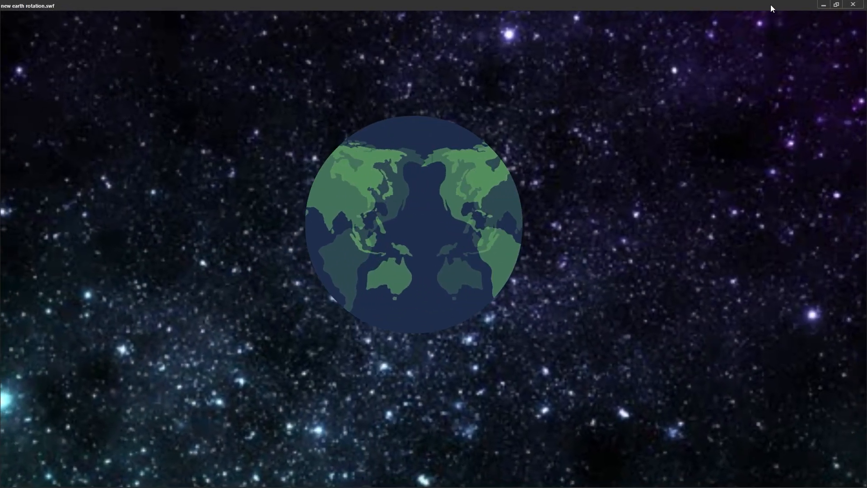
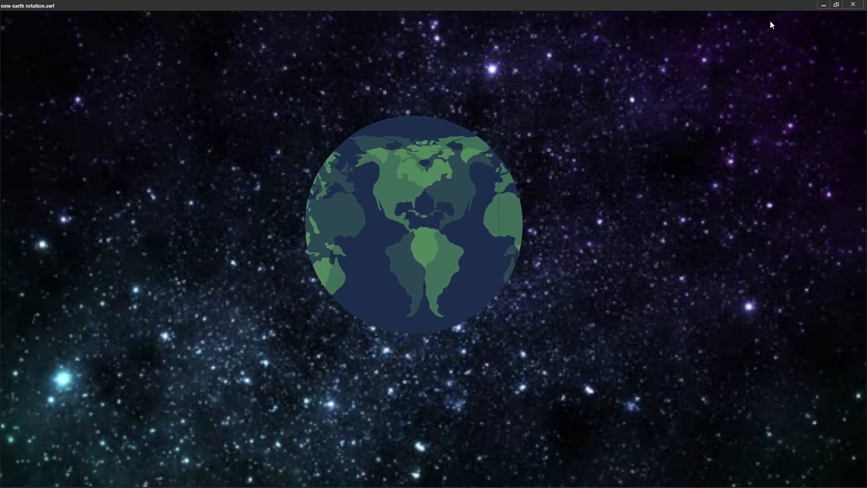
left_click(852, 4)
Step: Lock the space layer and place GLOW.png from the library over the globe on the earth layer, at about X -233, Y -1243
key("q")
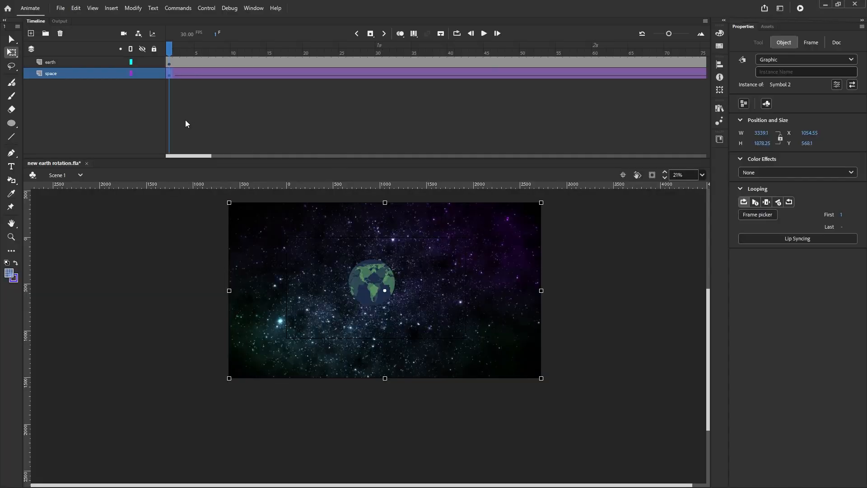
left_click(153, 74)
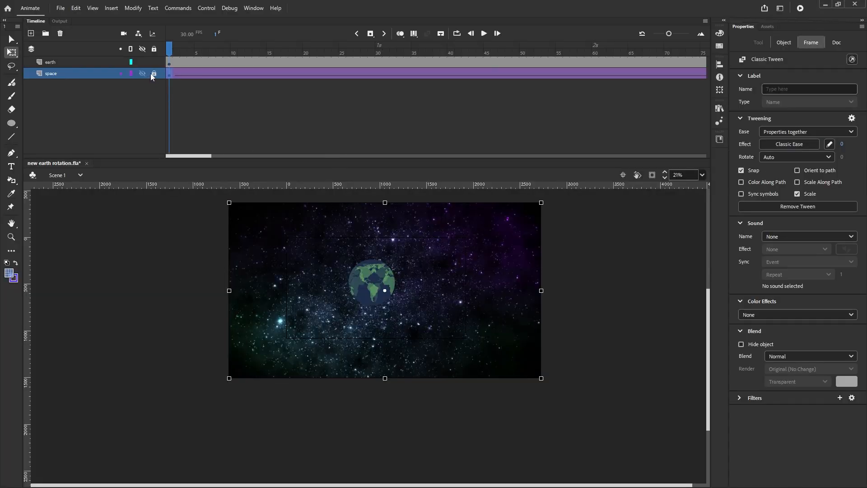
left_click(81, 62)
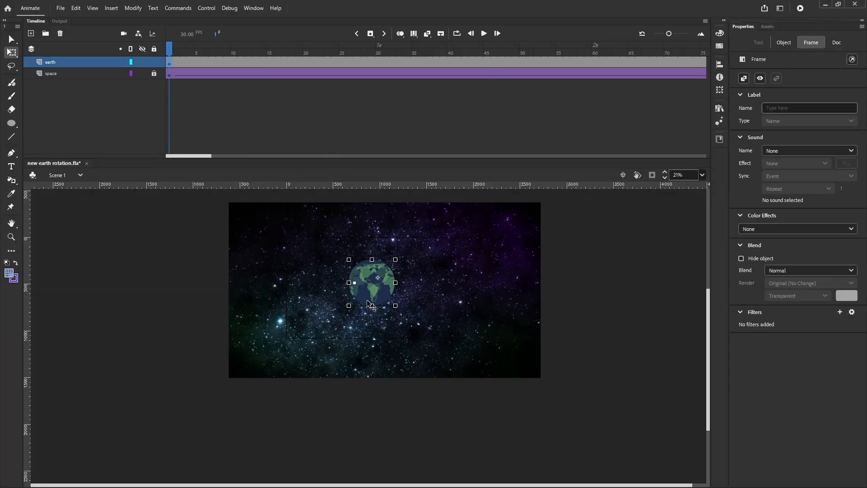
scroll(371, 302, "up", 1)
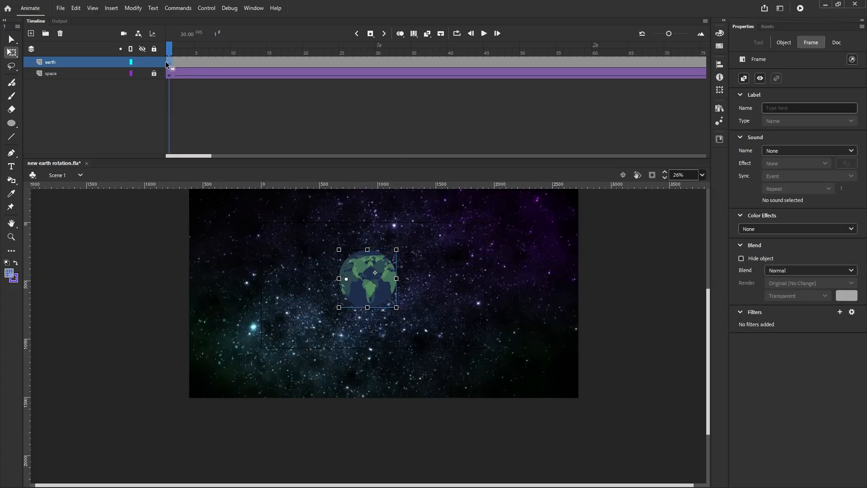
left_click(719, 108)
left_click(627, 223)
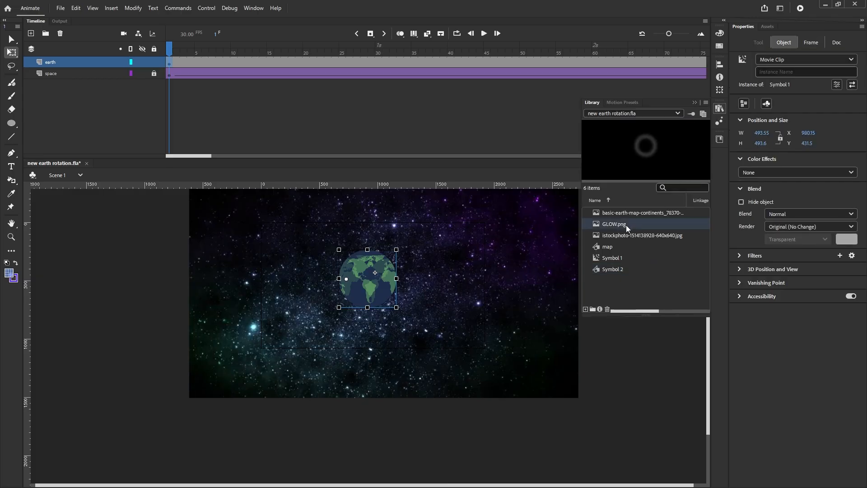
left_click_drag(379, 285, 378, 284)
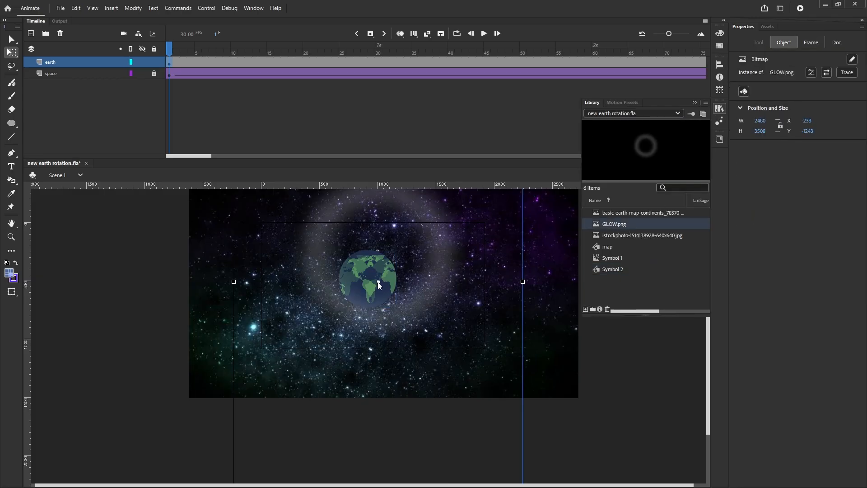
Step: Resize the glow image to about 1192 × 1686 and position it at about X 310, Y -239, so it rings the globe evenly
scroll(404, 301, "down", 4)
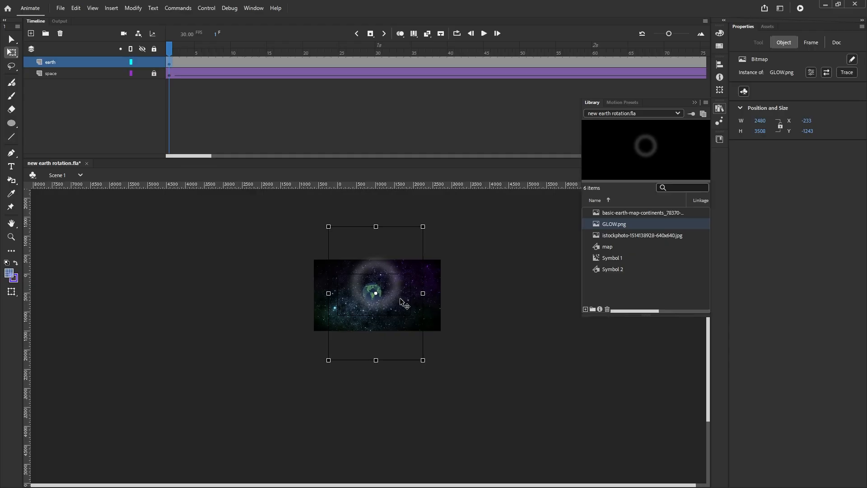
left_click_drag(422, 360, 398, 323)
scroll(382, 294, "up", 4)
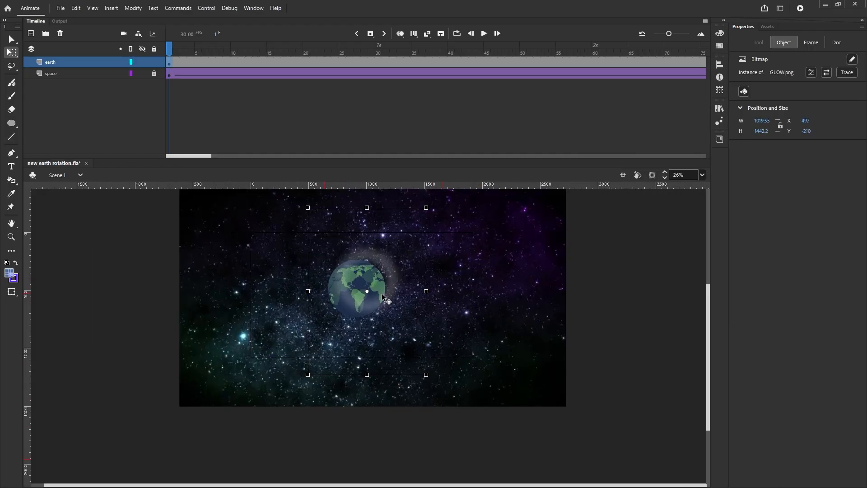
left_click_drag(389, 279, 379, 286)
scroll(412, 375, "up", 1)
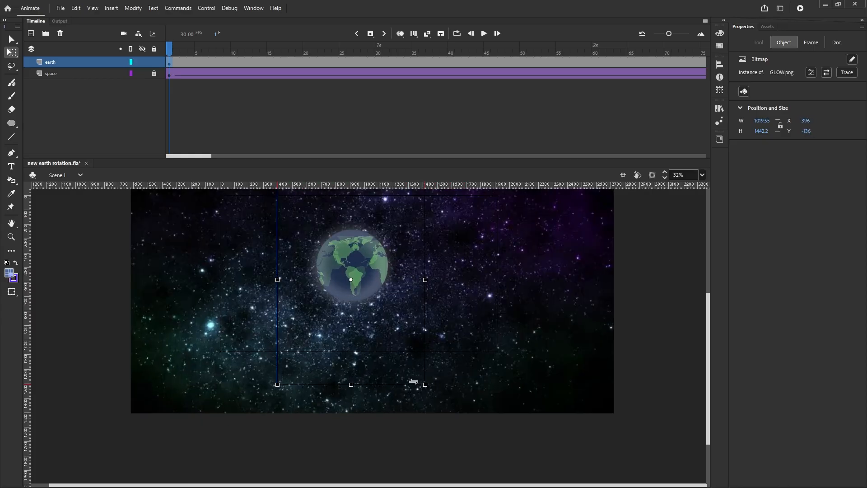
left_click_drag(425, 385, 518, 403)
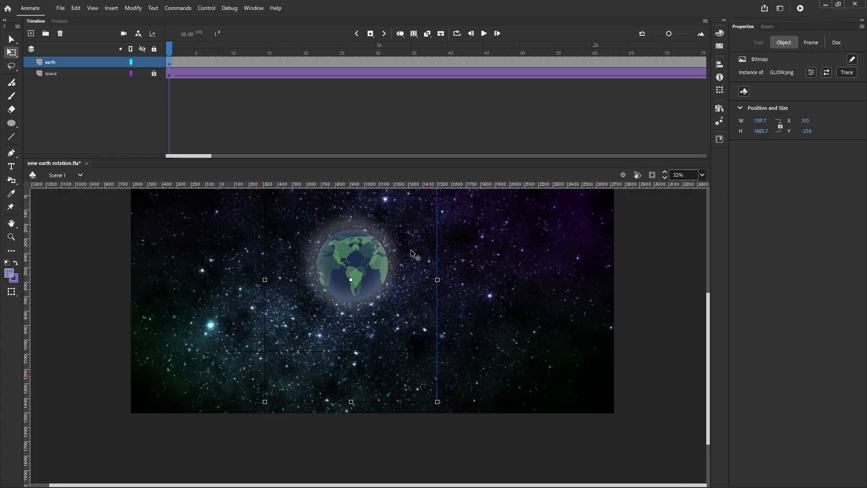
scroll(382, 246, "up", 3)
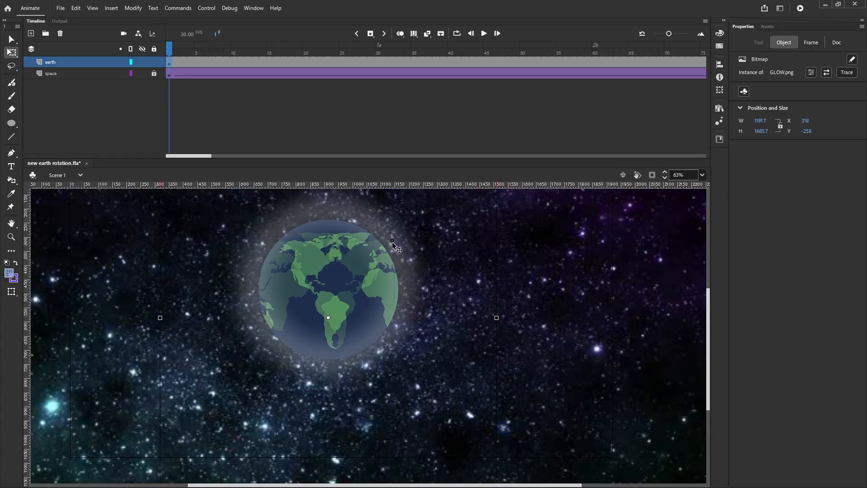
left_click_drag(390, 242, 394, 247)
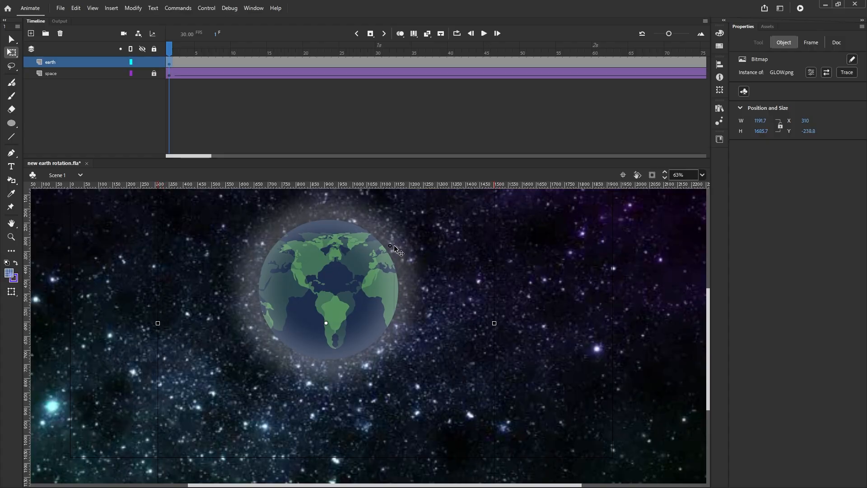
scroll(476, 297, "down", 4)
left_click(537, 310)
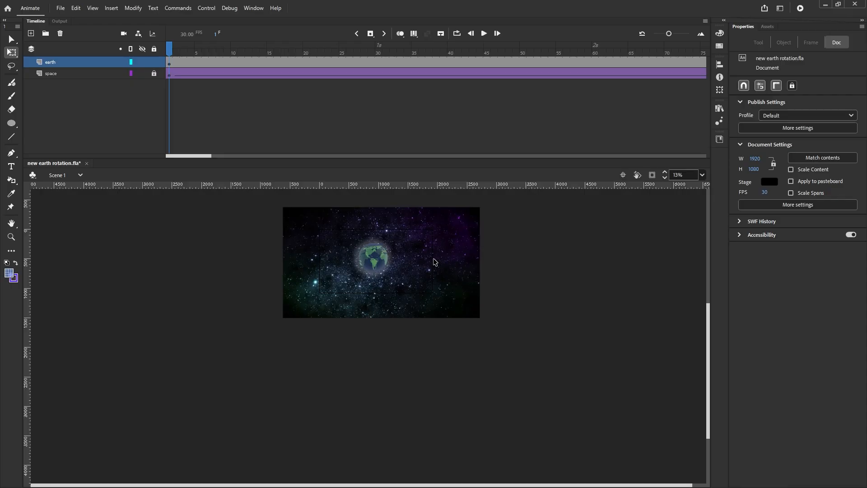
left_click(171, 66)
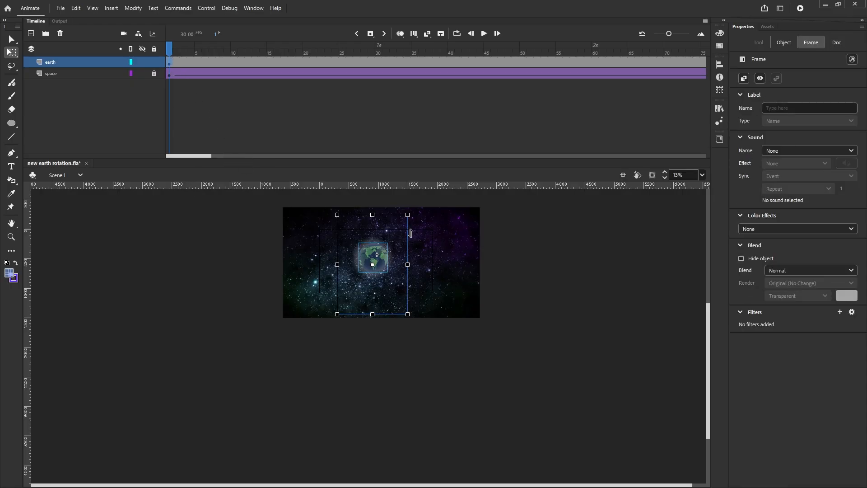
left_click(468, 256)
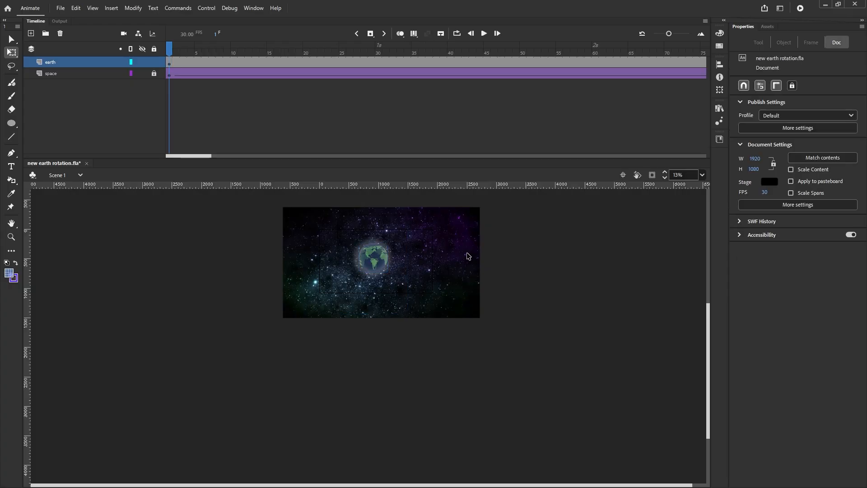
left_click(371, 259)
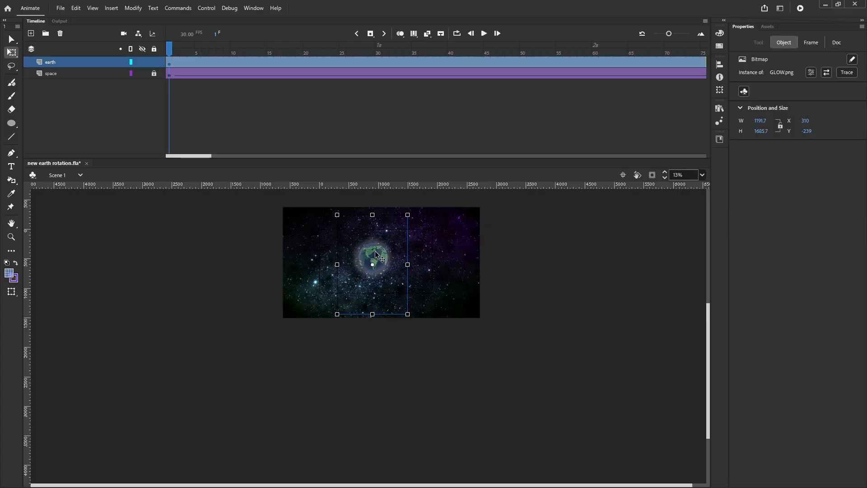
left_click_drag(375, 251, 240, 236)
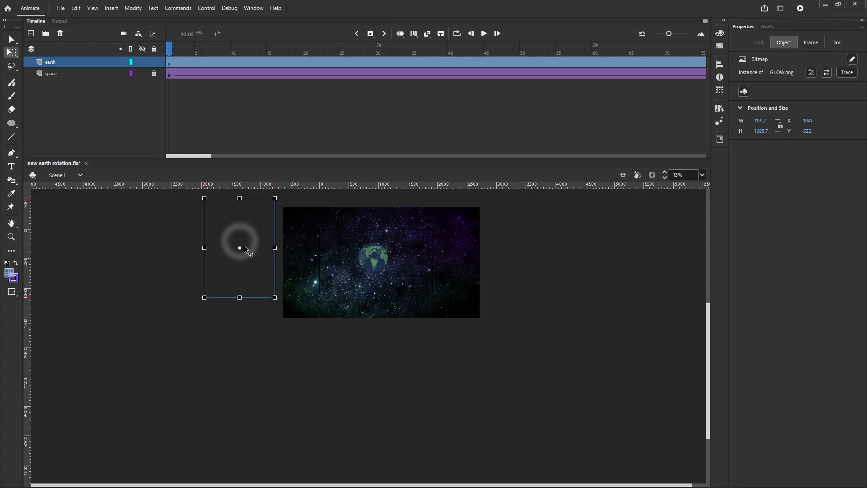
key("ctrl+z")
left_click(574, 288)
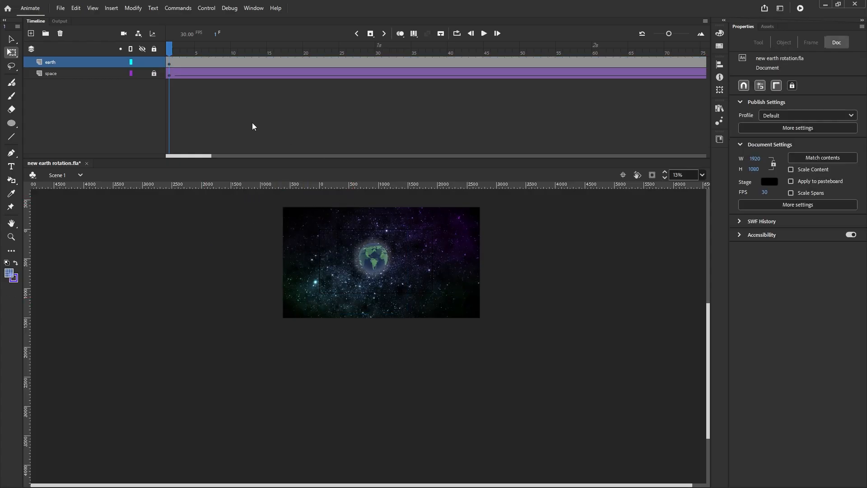
Step: At frame 1, shrink the globe and glow together to about 585.5 × 828.2 and place them off the stage's left side at about X -1156, Y -370
left_click(170, 66)
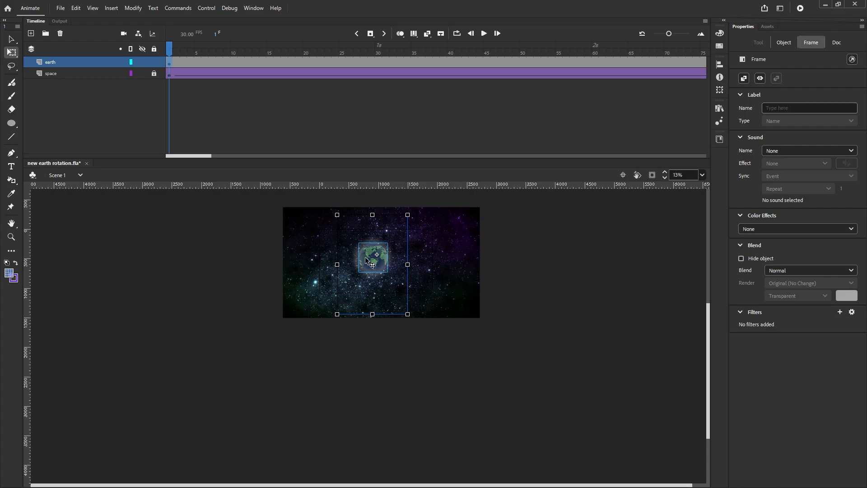
left_click_drag(366, 262, 244, 242)
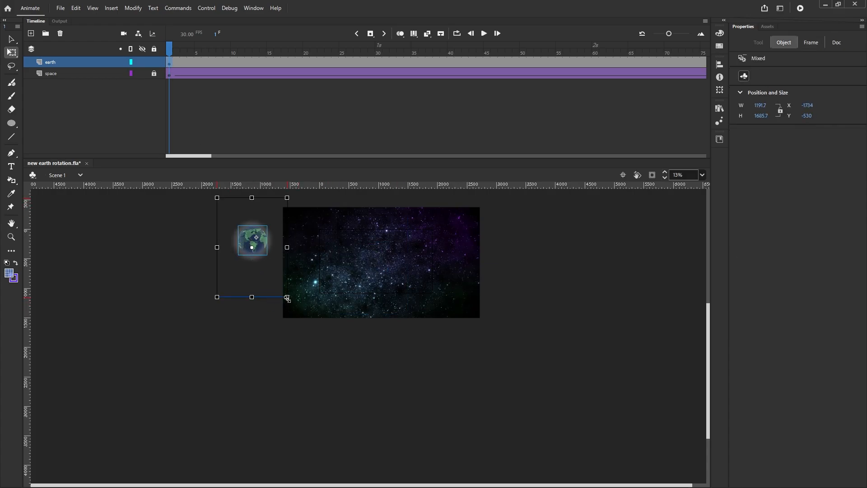
left_click_drag(287, 297, 269, 272)
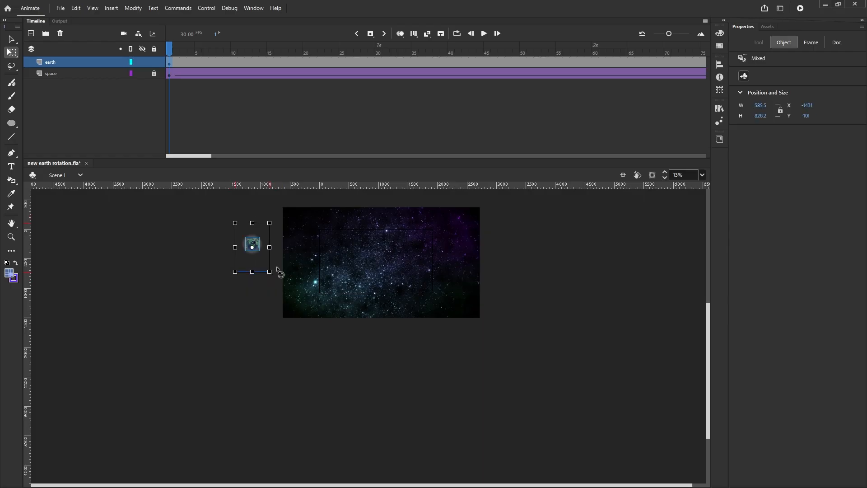
scroll(262, 245, "up", 2)
left_click_drag(178, 247, 206, 215)
scroll(259, 279, "down", 2)
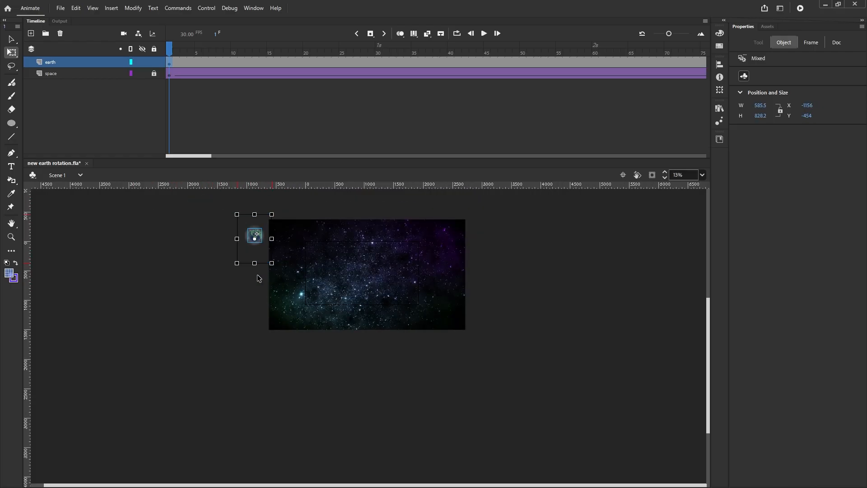
left_click_drag(258, 240, 255, 243)
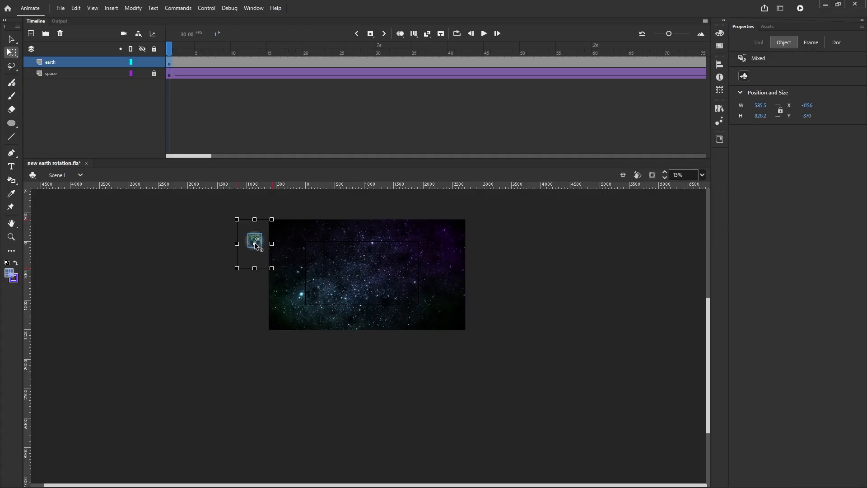
Step: Replace the earth layer's end keyframe at frame 300 with a new keyframe holding the small off-stage globe and glow
left_click_drag(204, 156, 361, 189)
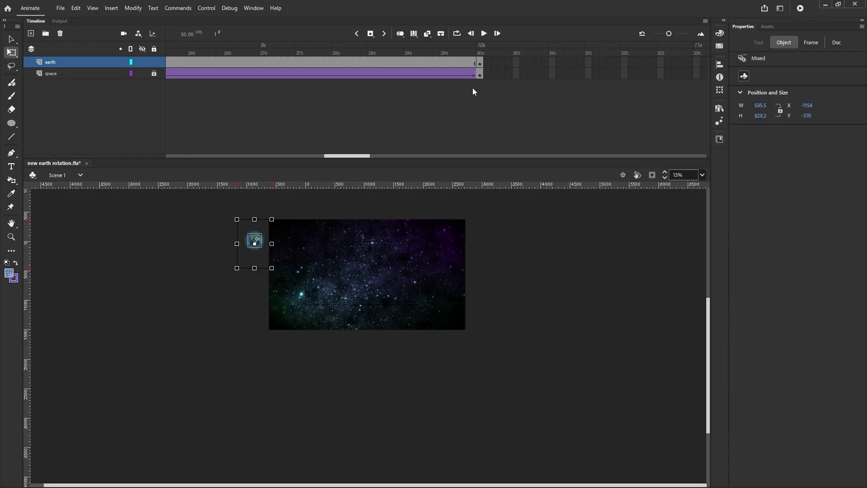
left_click(481, 64)
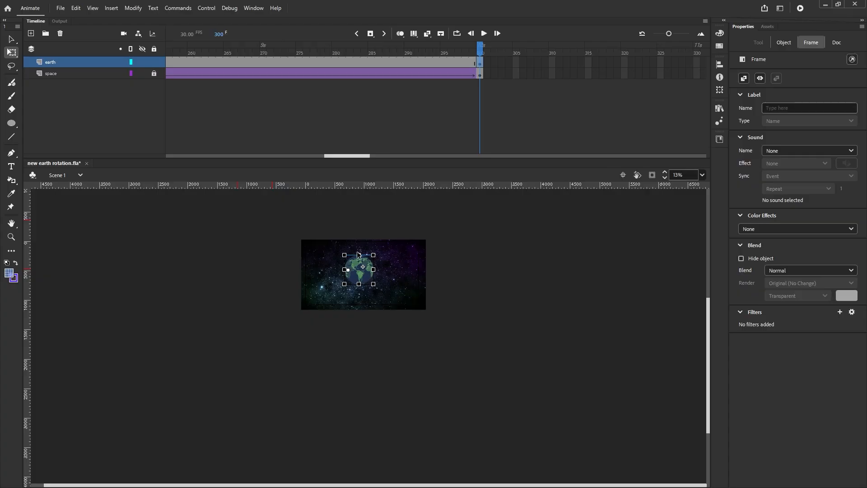
right_click(480, 64)
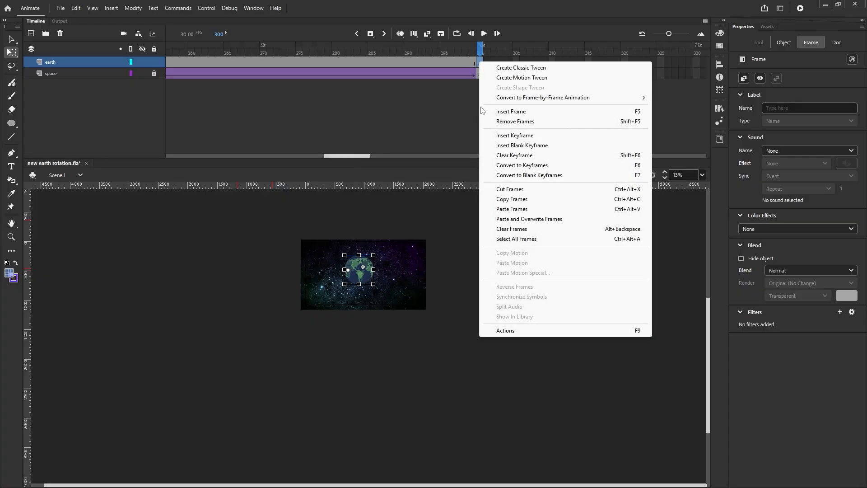
left_click(497, 121)
left_click(475, 63)
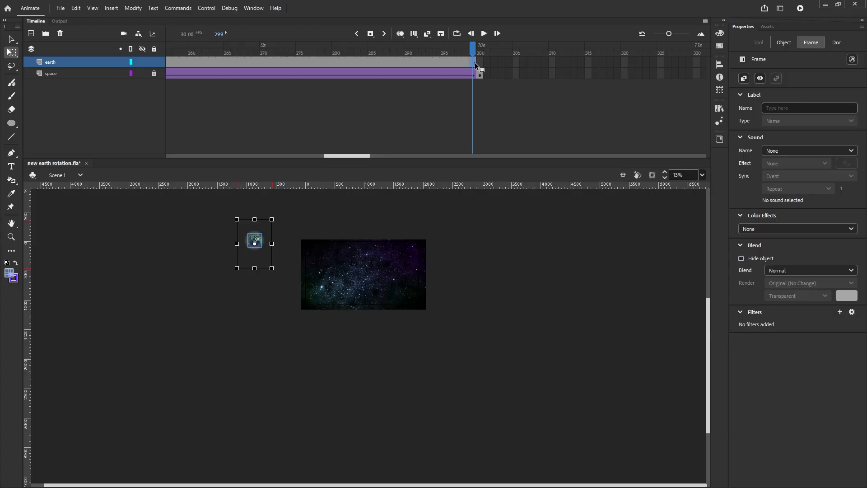
right_click(475, 63)
left_click(505, 139)
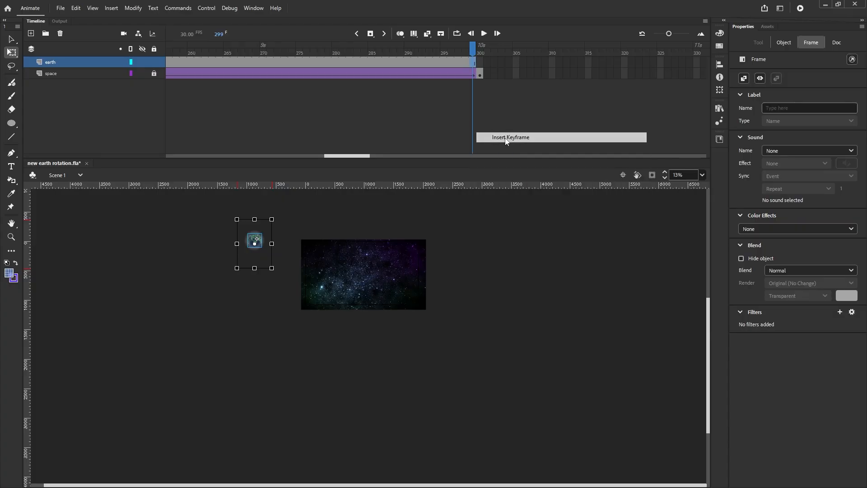
left_click(474, 63)
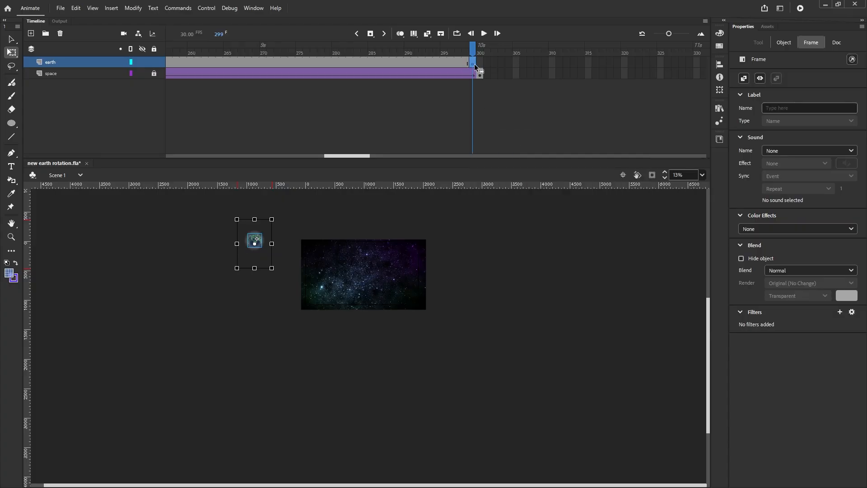
left_click_drag(478, 64, 479, 64)
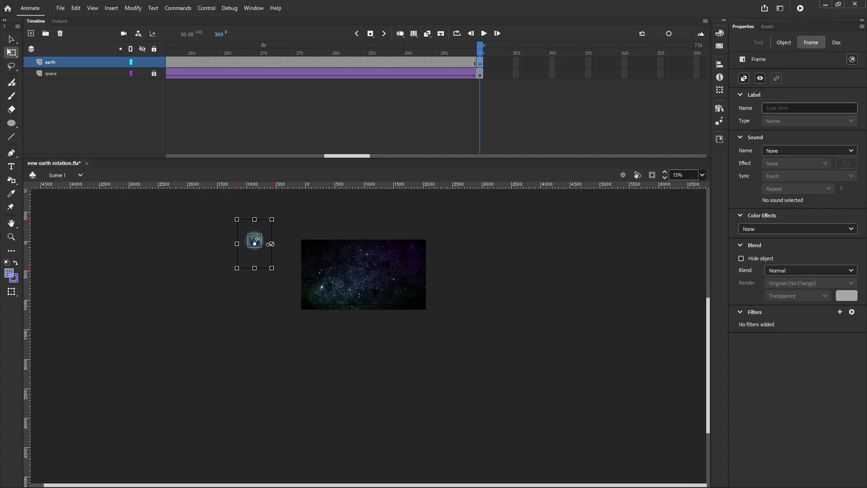
Step: At frame 300, enlarge the globe and glow to about 1833 × 2593 and move them beyond the stage's right edge
left_click_drag(260, 240, 370, 285)
left_click_drag(432, 300, 603, 371)
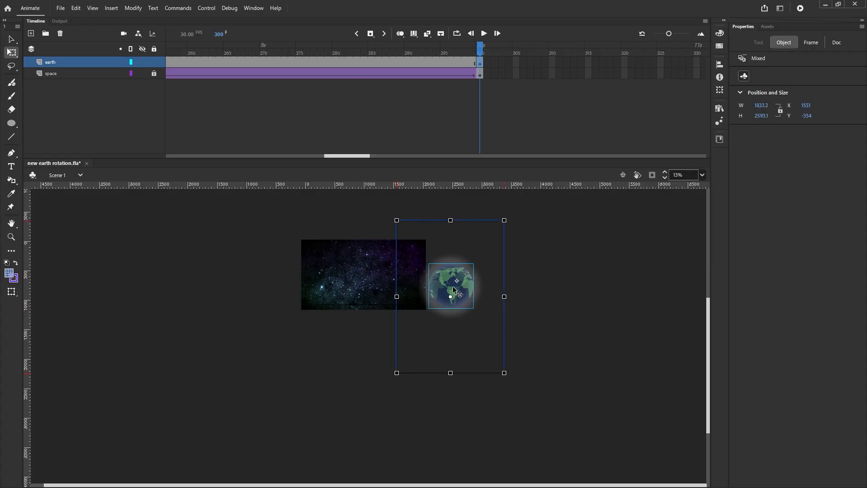
left_click_drag(467, 290, 483, 294)
Step: Create a classic tween on the earth layer, converting its contents to symbols, and scrub to frame 300 to check the motion
left_click_drag(479, 51, 395, 66)
left_click(372, 62)
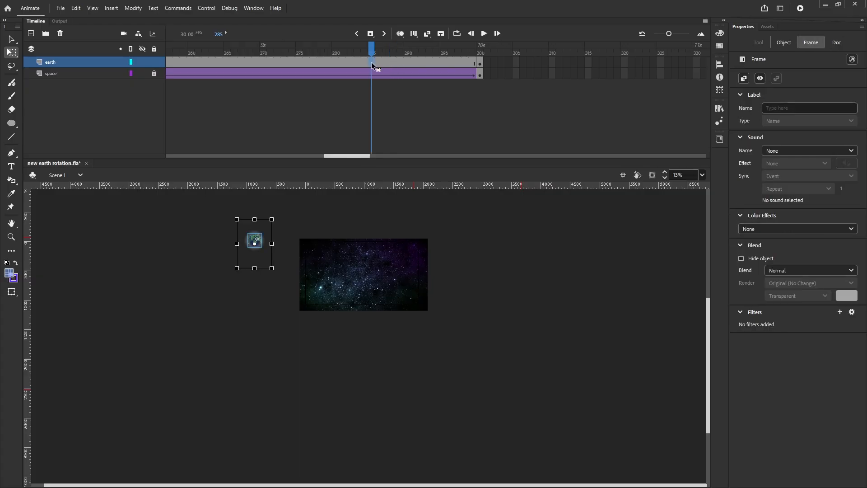
right_click(371, 61)
left_click(391, 70)
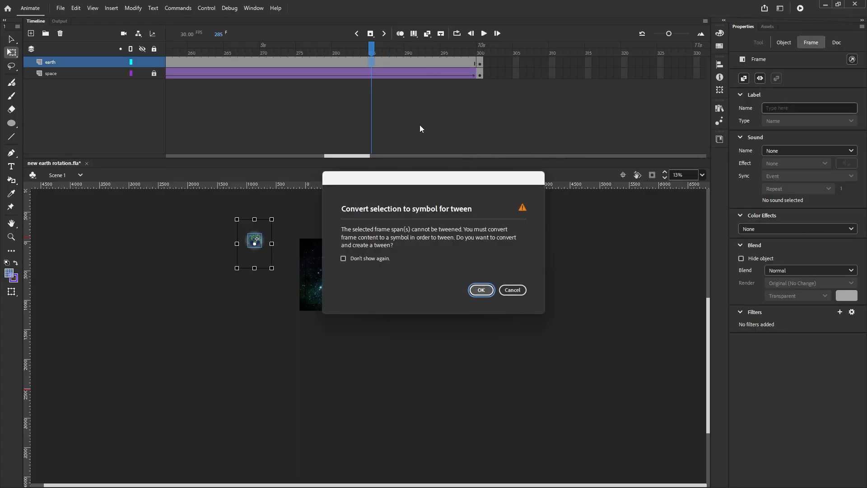
left_click(477, 291)
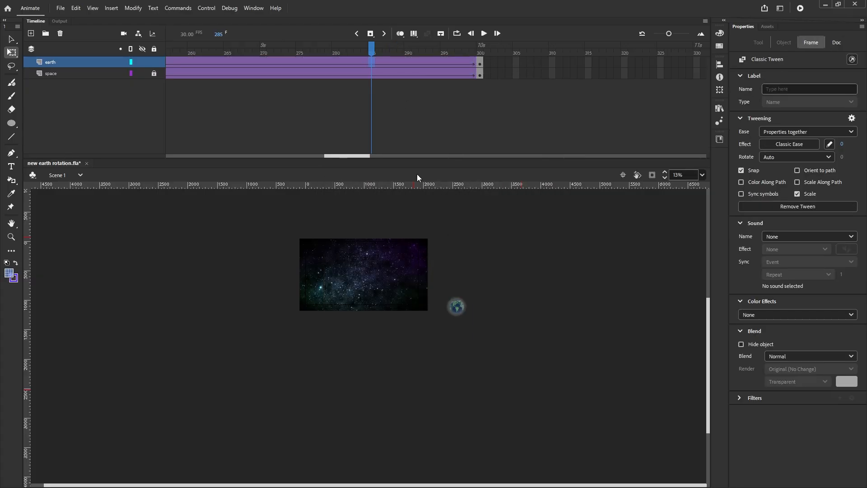
left_click_drag(375, 49, 553, 99)
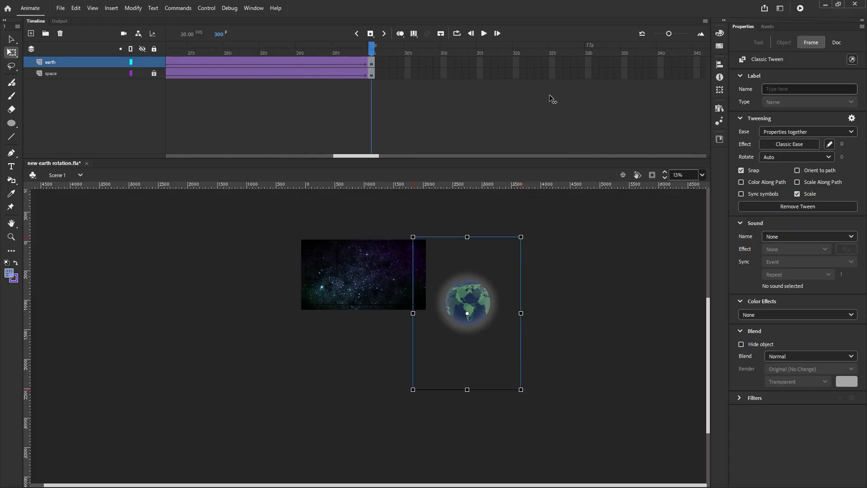
left_click(379, 88)
Step: Insert a keyframe at frame 299 of the earth layer and remove the layer's frame 300
left_click(365, 63)
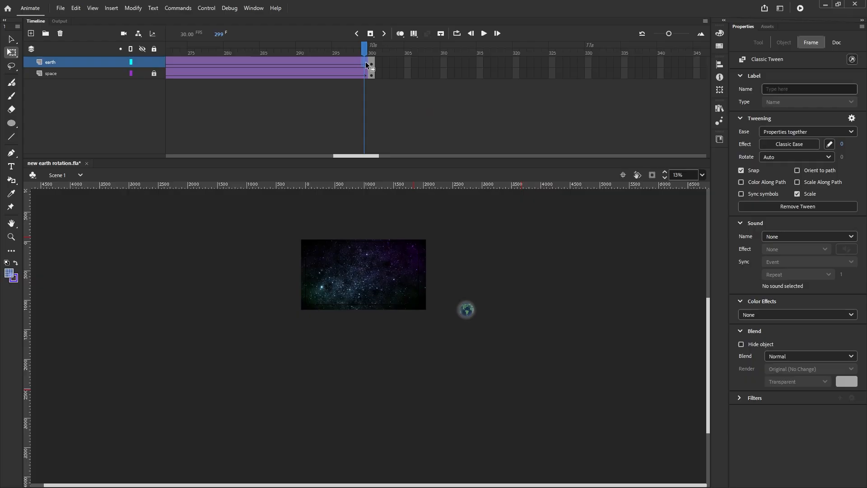
right_click(365, 62)
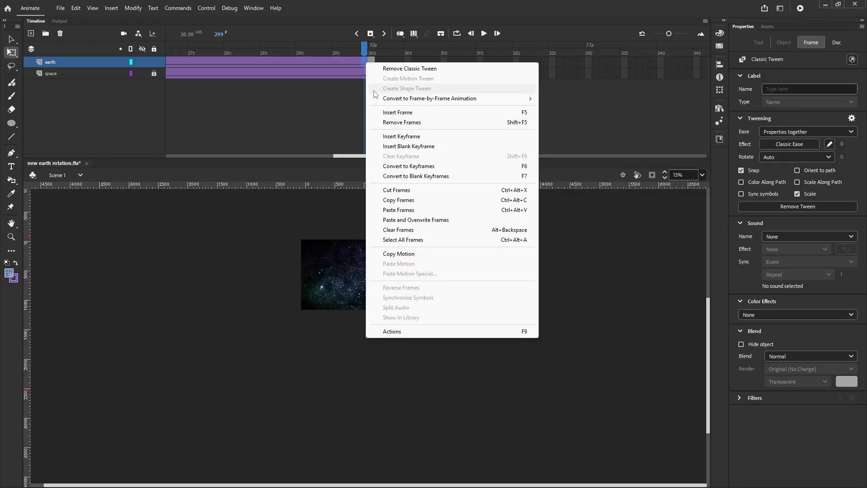
left_click(397, 136)
left_click(373, 64)
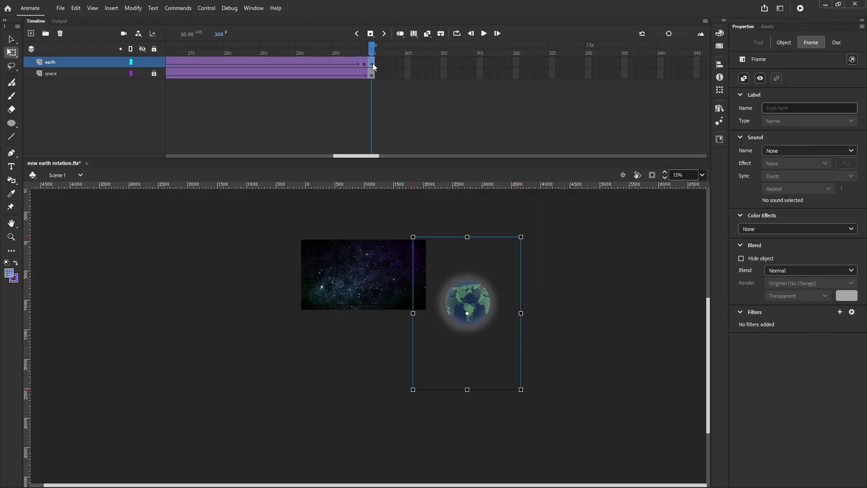
right_click(373, 63)
left_click(409, 123)
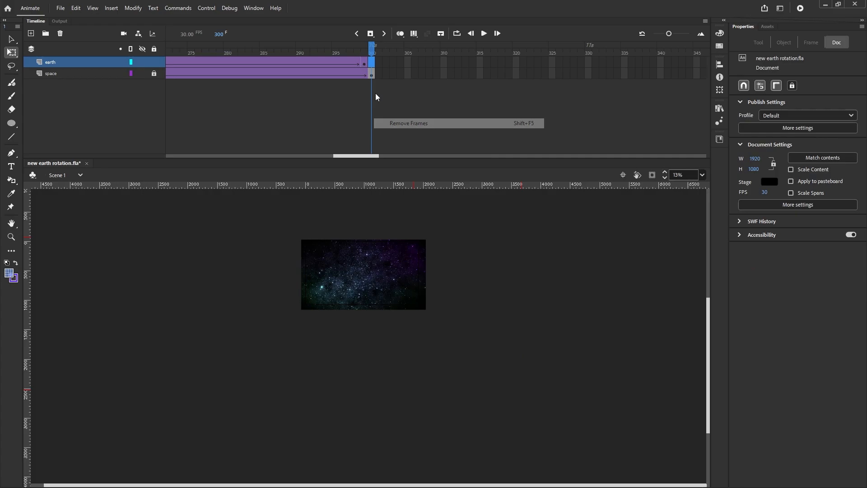
Step: At frame 299, enlarge the globe symbol to about 2397 × 3390 and position it right of the stage at about X 2878, Y 1223
left_click(366, 64)
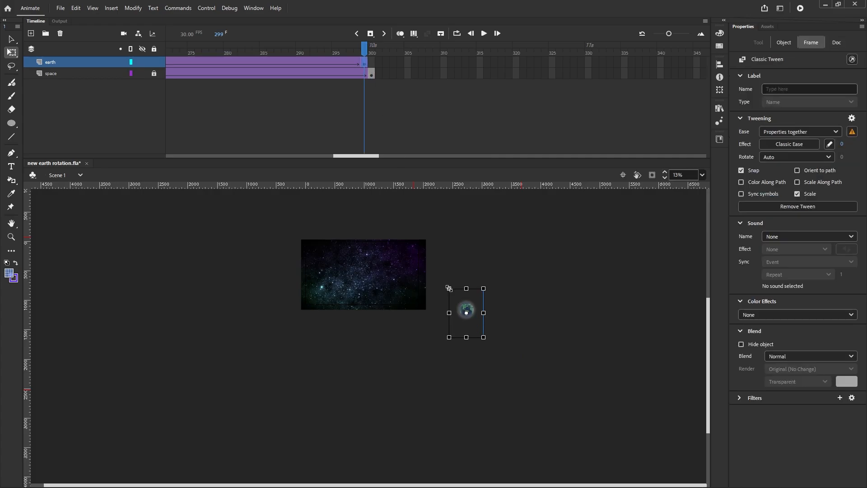
left_click_drag(449, 288, 395, 207)
left_click_drag(466, 285, 472, 284)
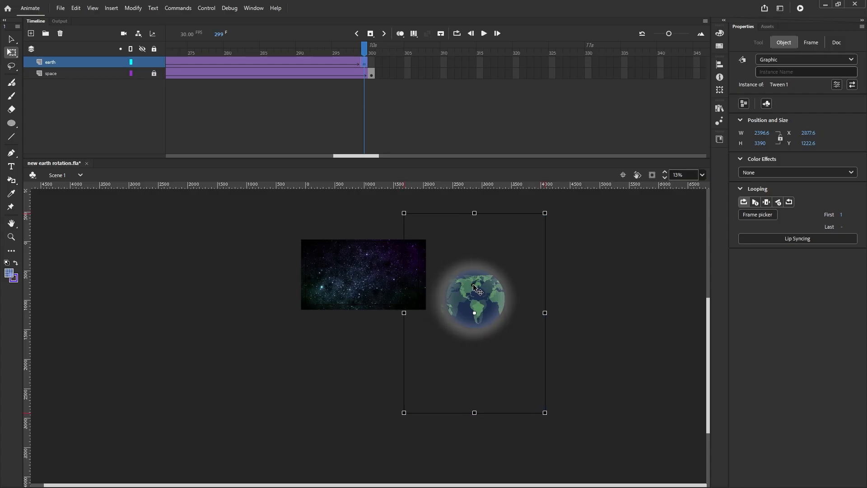
Step: Move the earth layer's last keyframe to frame 300, return to frame 1 and test the movie
left_click(366, 64)
left_click(371, 63)
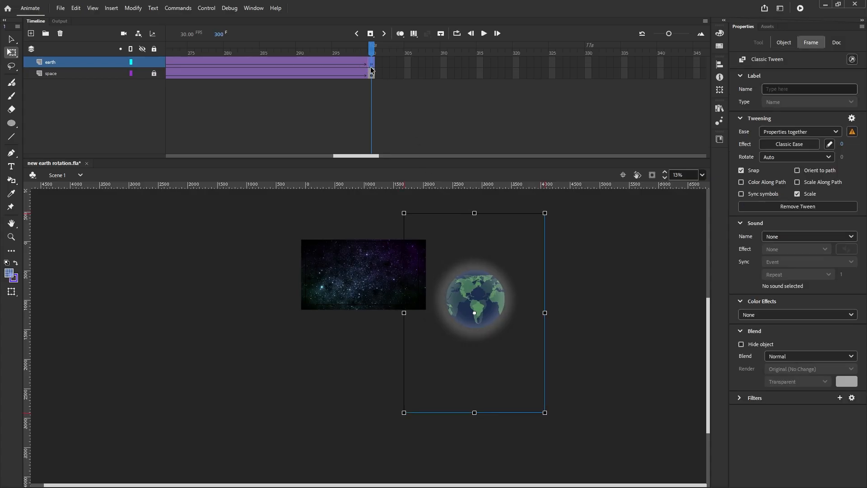
left_click_drag(373, 51, 205, 143)
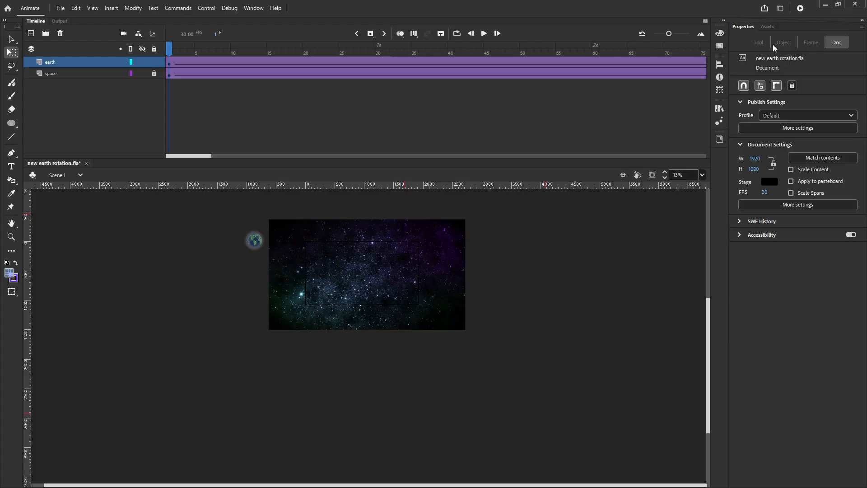
left_click(799, 8)
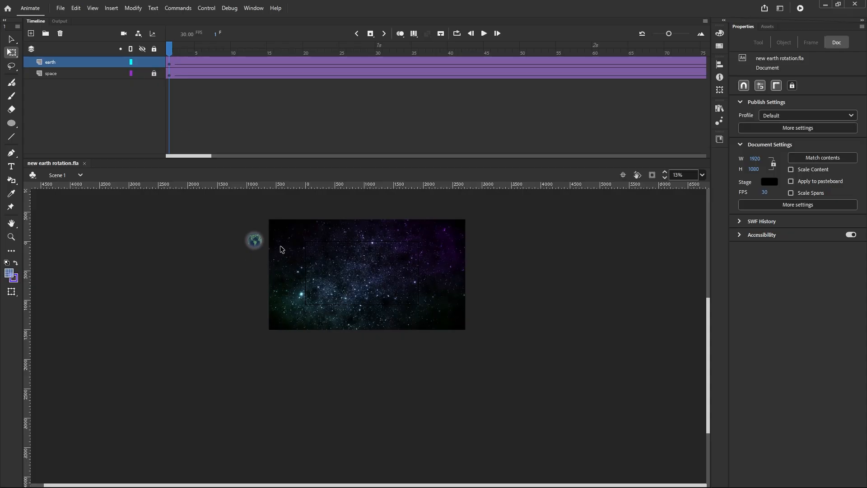
Step: Add a new layer beneath the space layer and name it sound
left_click(56, 77)
left_click(31, 33)
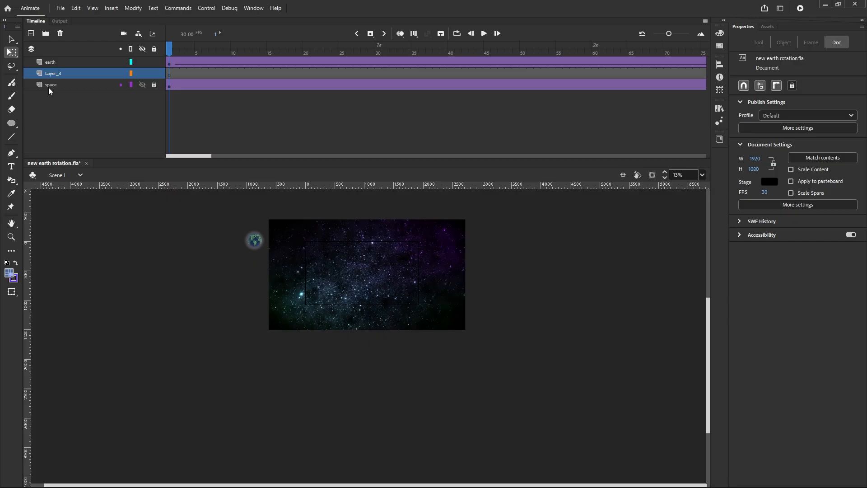
left_click_drag(62, 72, 63, 93)
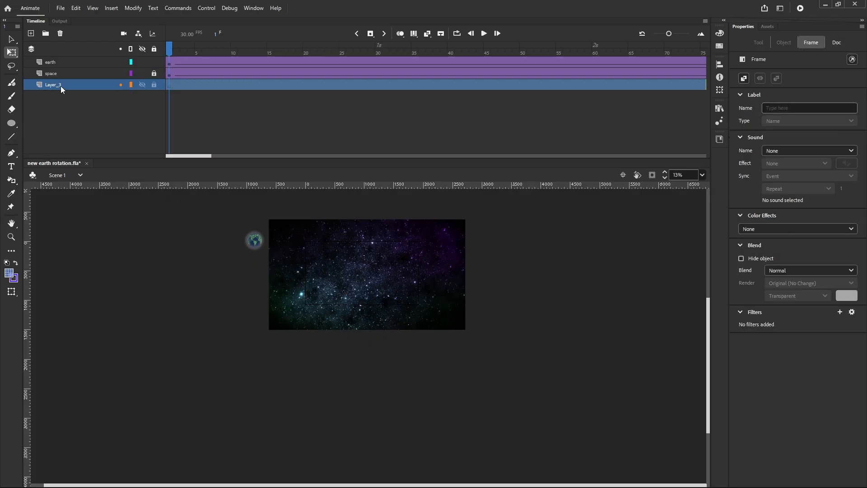
double_click(61, 85)
type("music")
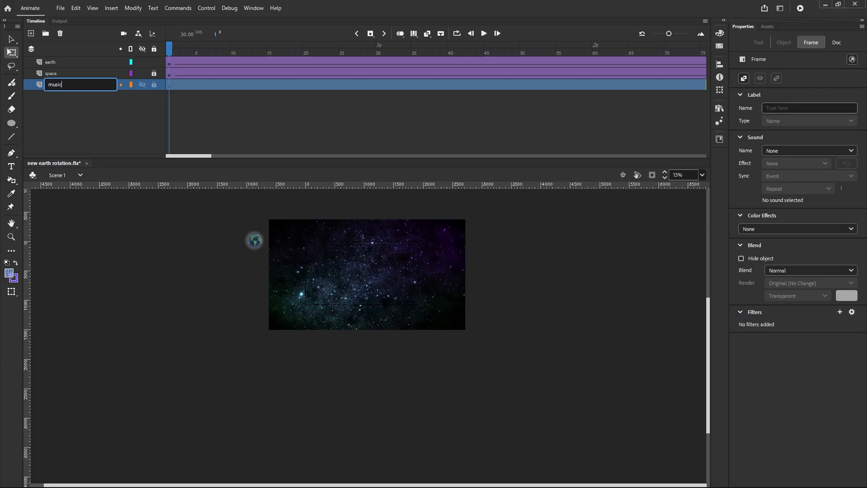
key("Return")
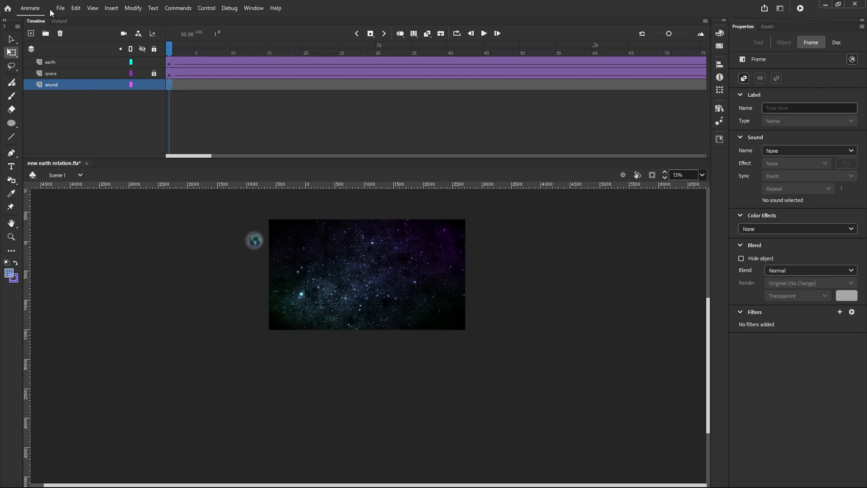
Step: Import the audio file deep-space-246466.wav from the rotation folder into the library
left_click(59, 8)
mouse_move(133, 142)
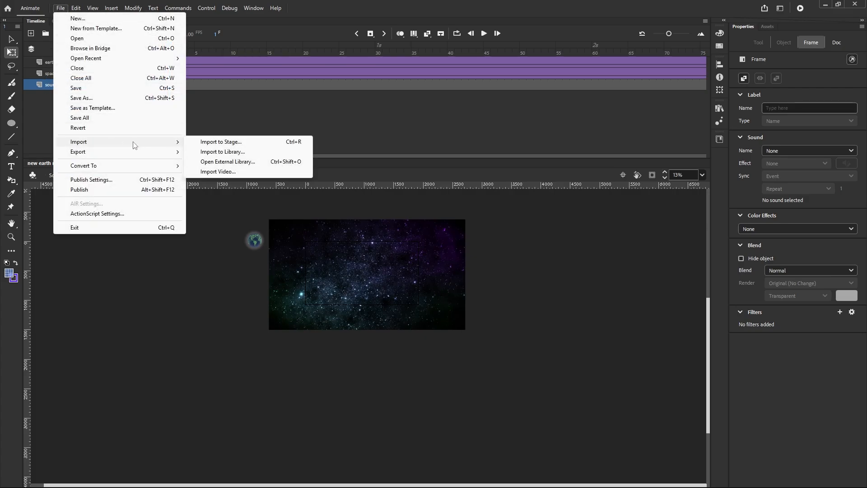
left_click(235, 153)
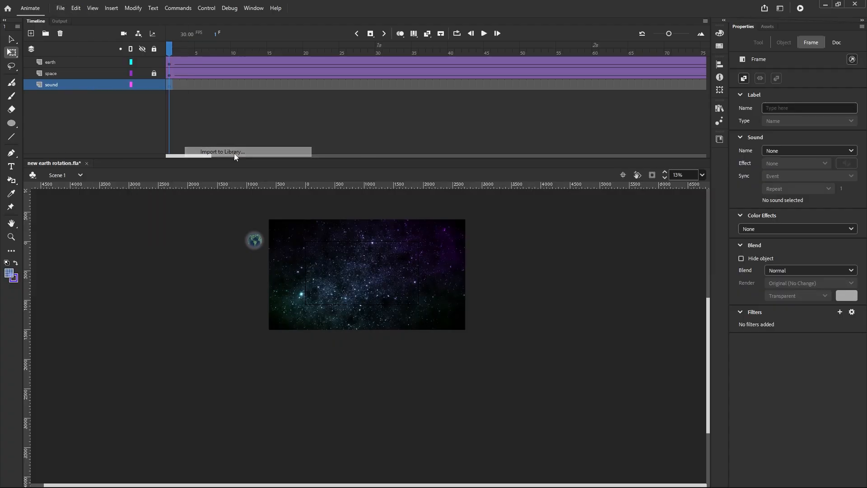
left_click(167, 101)
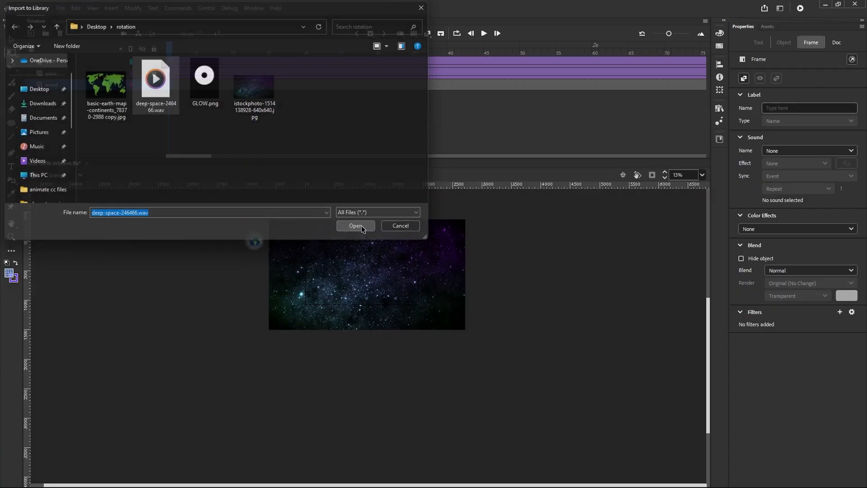
left_click(356, 226)
Step: Delete the duplicate sound deep-space-246466_01.wav from the library
left_click(719, 109)
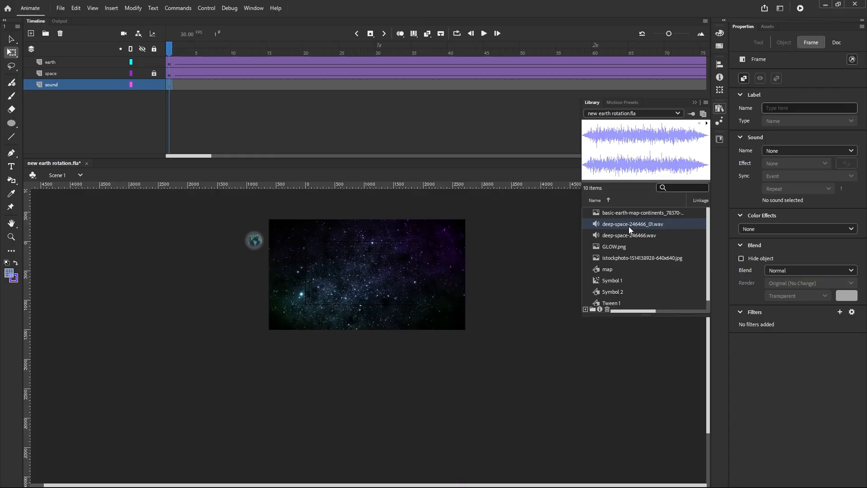
left_click(629, 236)
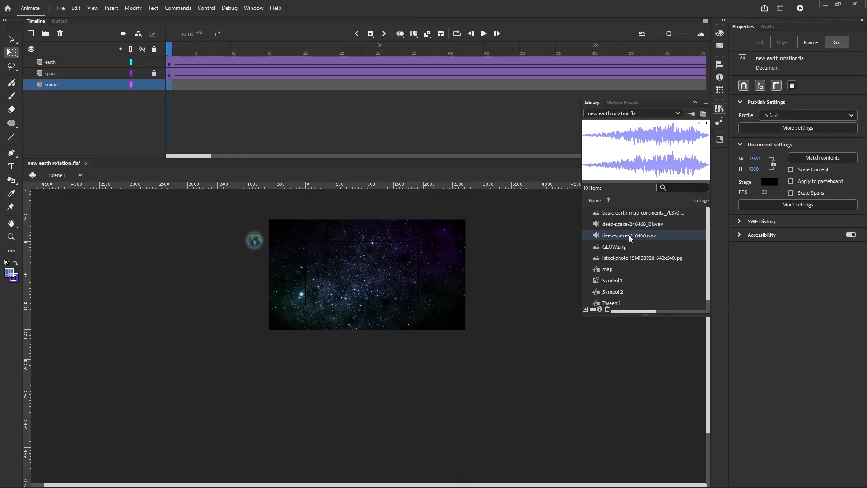
key("Delete")
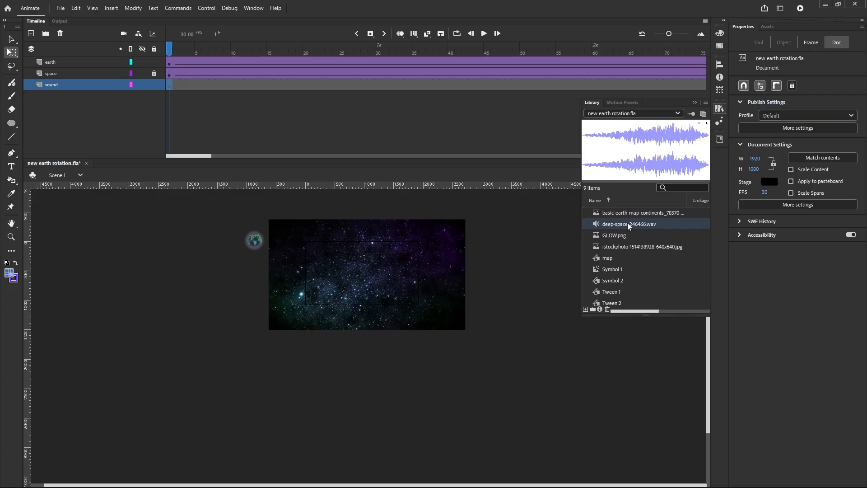
Step: Place deep-space-246466.wav on the sound layer from frame 1, check its waveform up to frame 300, and test the movie
left_click_drag(414, 251, 328, 278)
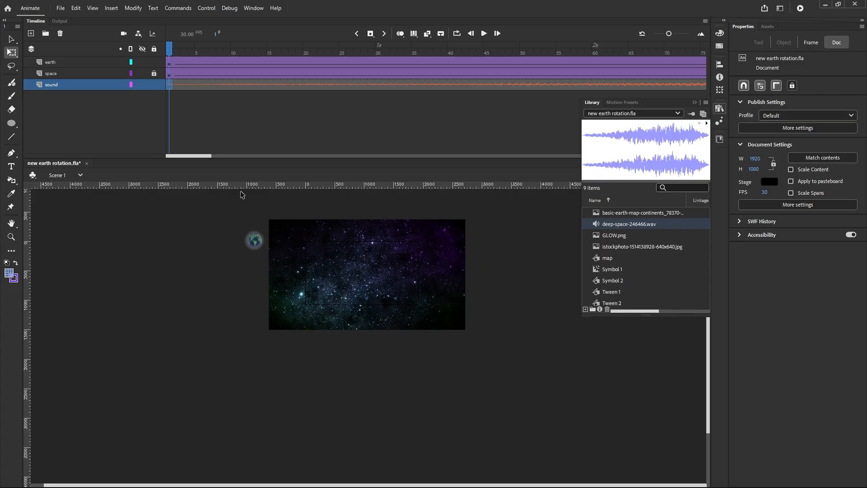
left_click(205, 157)
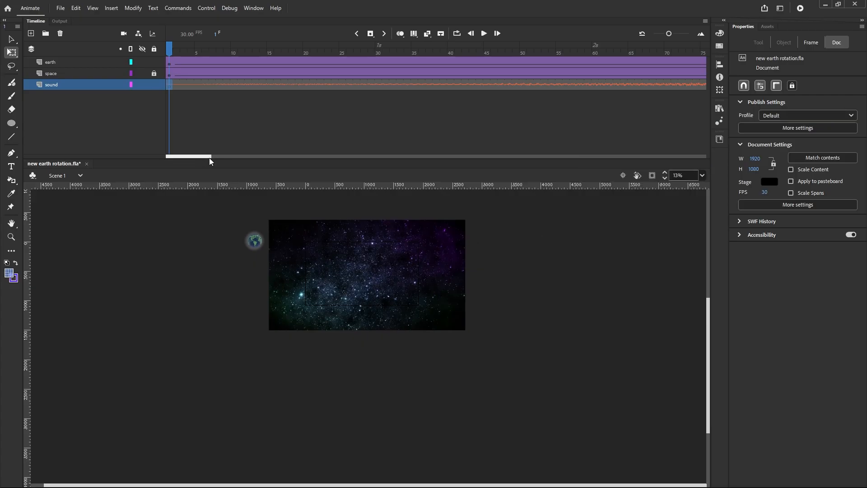
left_click_drag(210, 156, 375, 186)
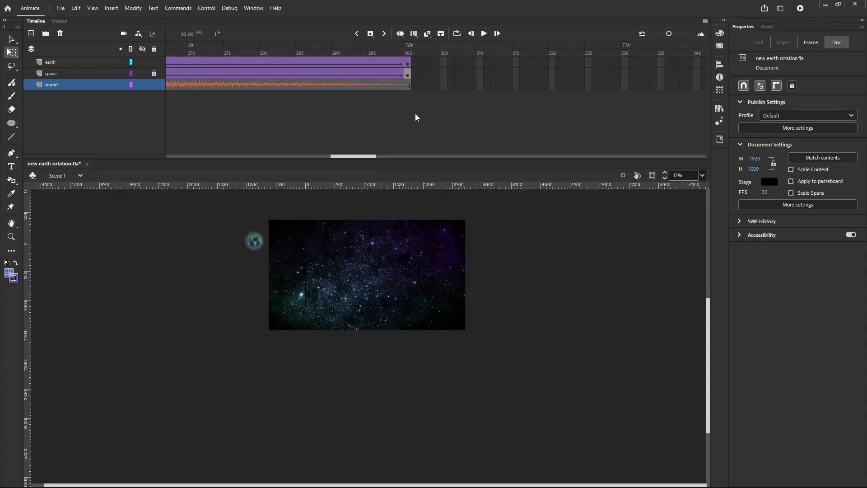
left_click_drag(368, 157, 124, 149)
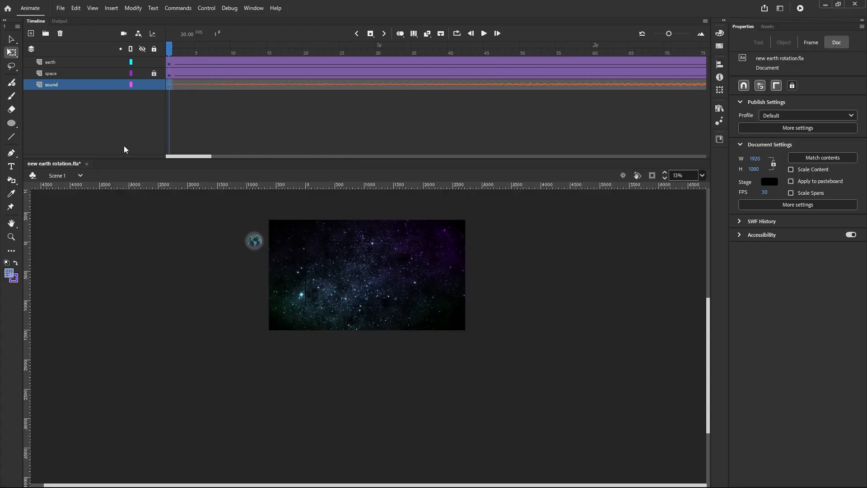
left_click(799, 9)
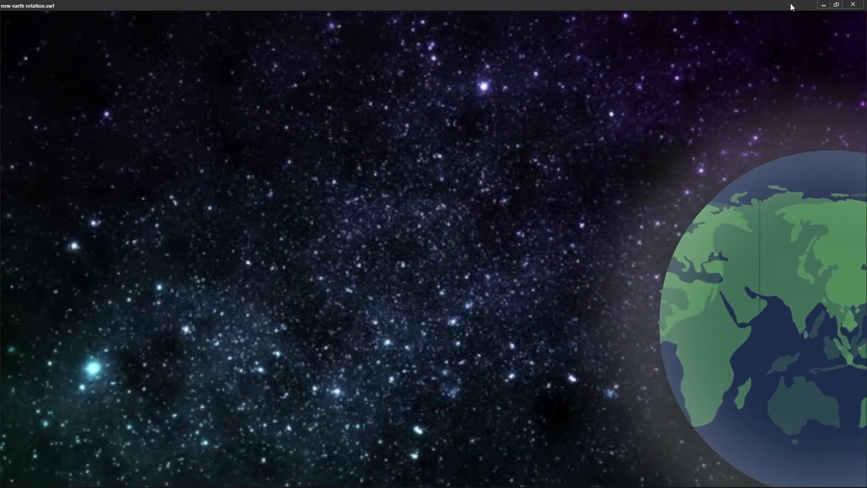
left_click(852, 6)
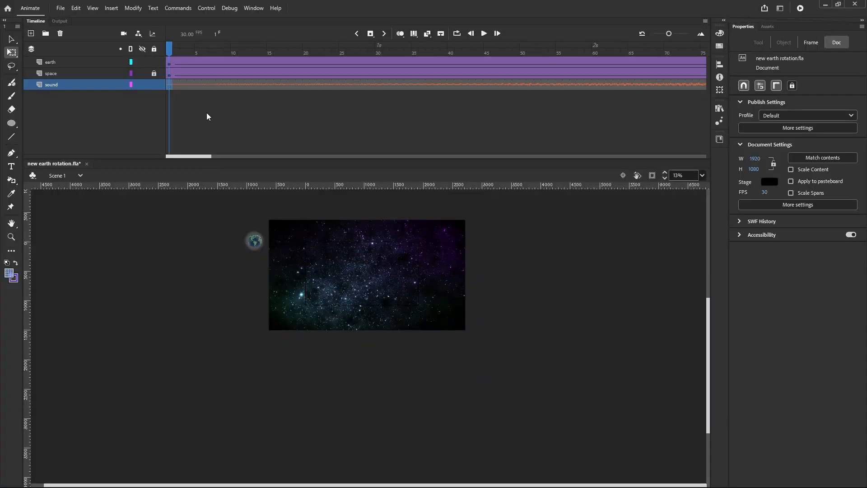